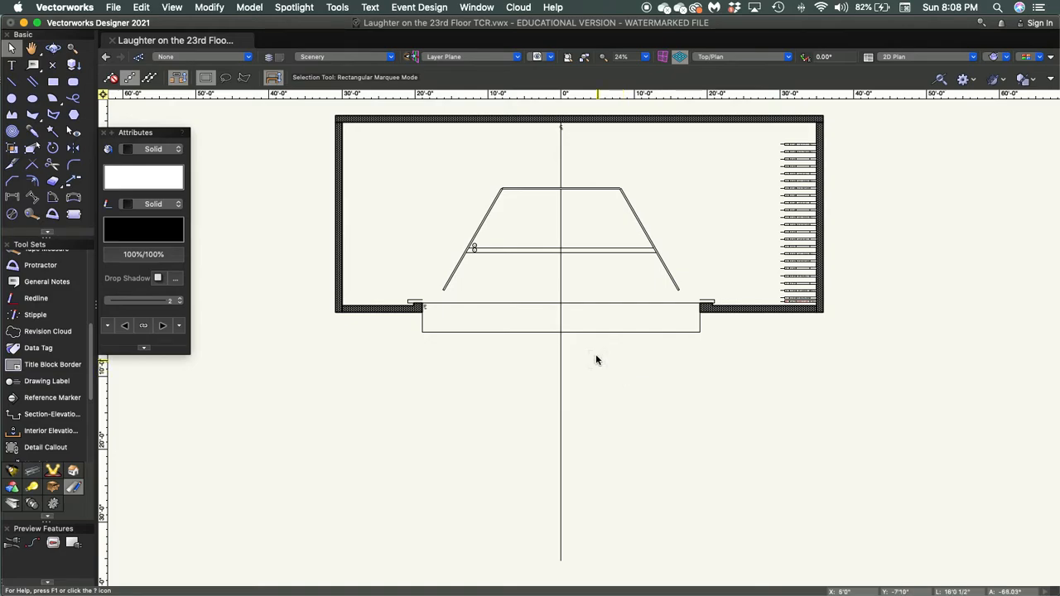
- Draw a rectangle 6 1/2" wide and 2'10" long, extending down and left from the back wall's lower-left corner
scroll(511, 209, "up", 1)
scroll(511, 208, "up", 6)
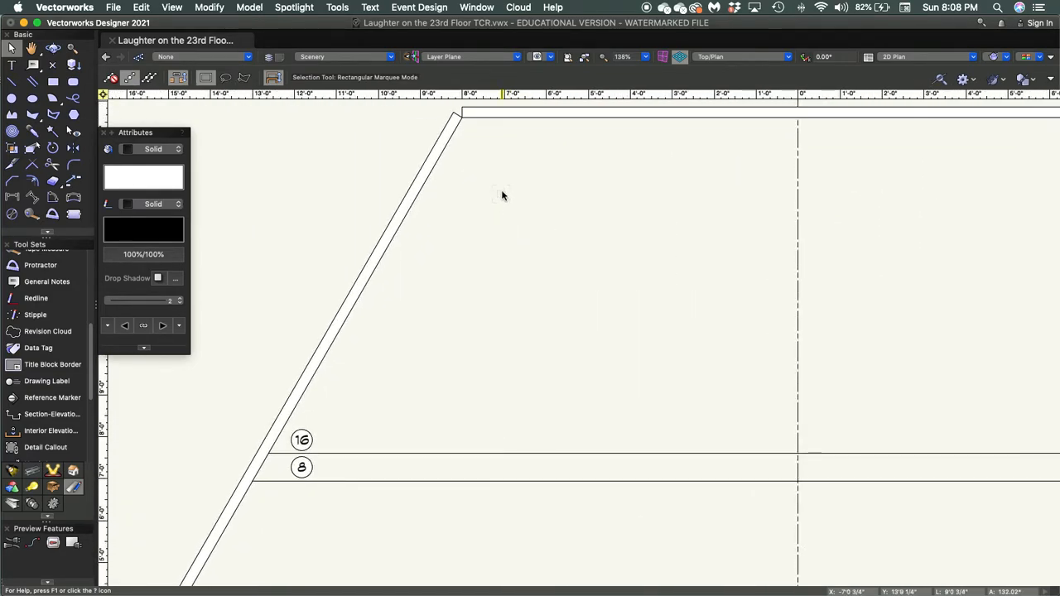
middle_click_drag(488, 171, 544, 297)
scroll(536, 287, "up", 2)
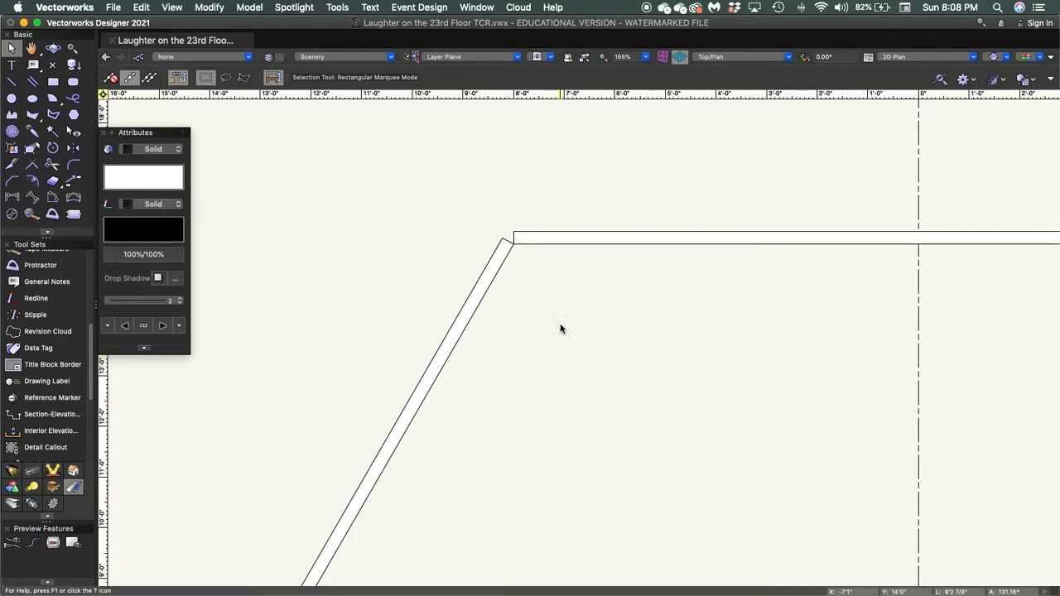
key("4")
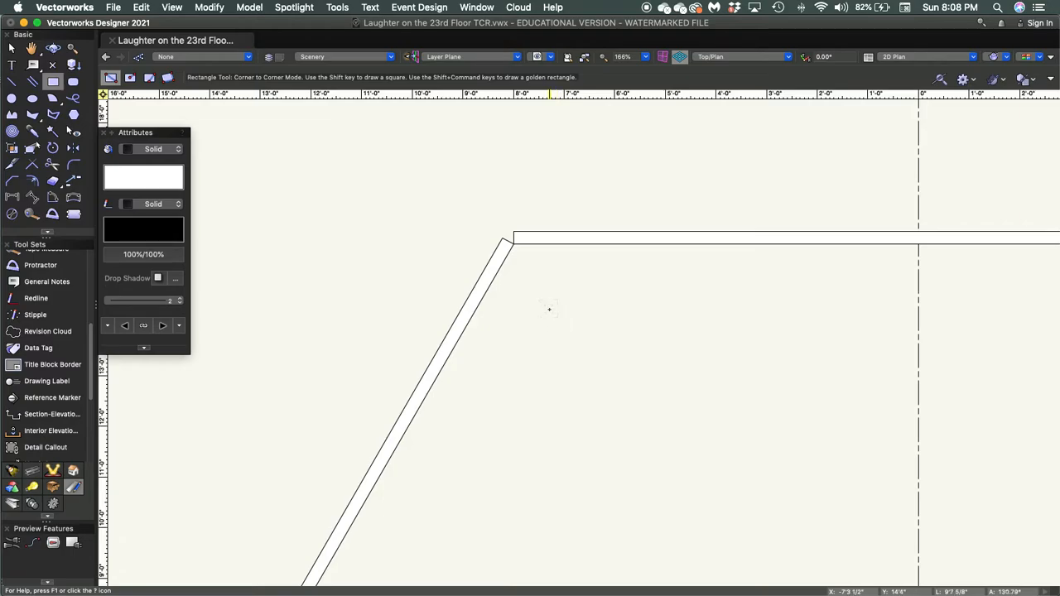
left_click(514, 243)
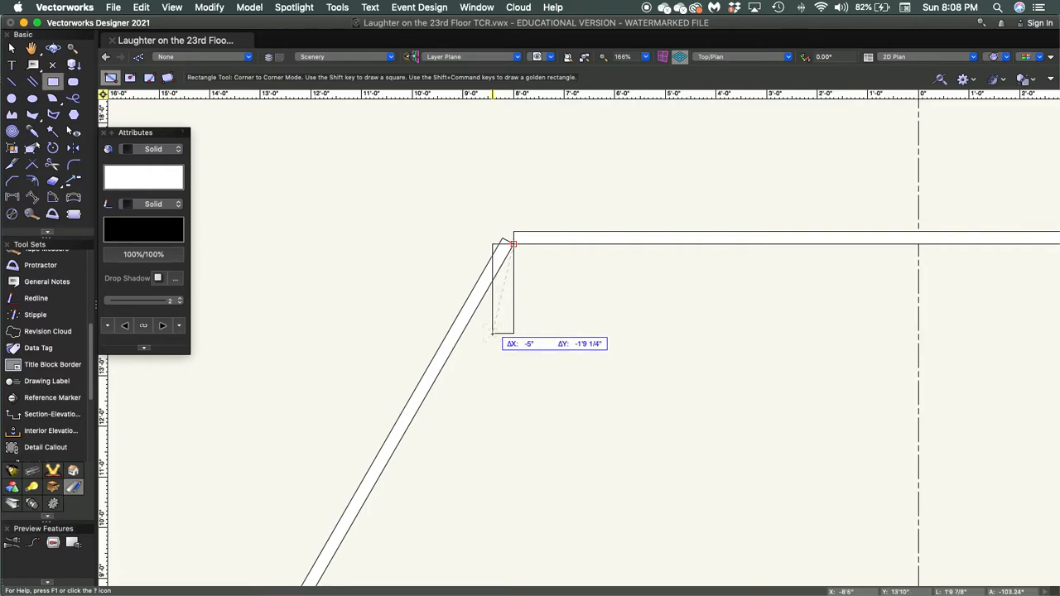
key("Tab")
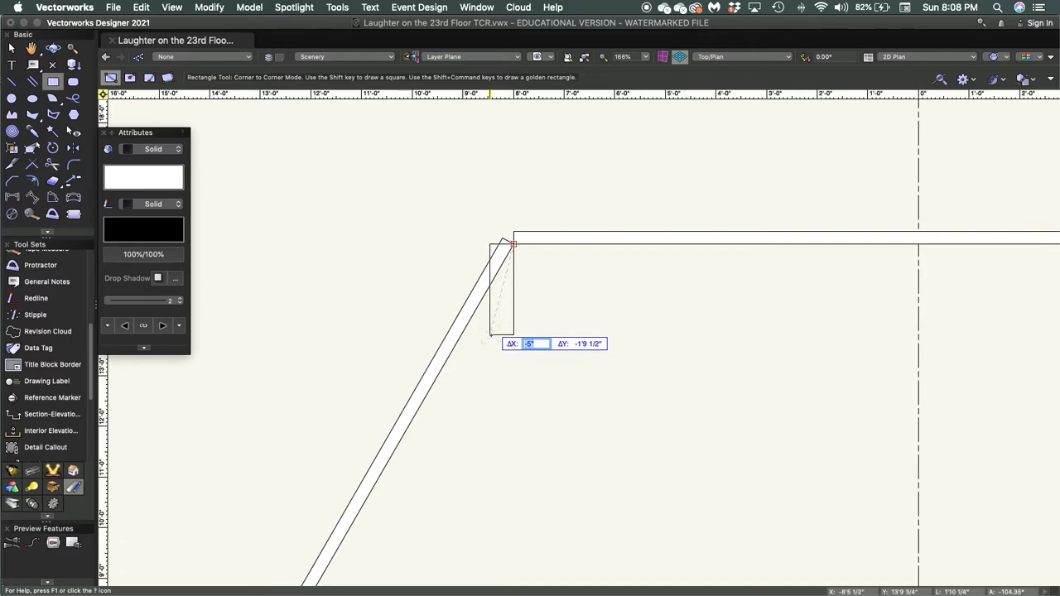
type("-6 1/2")
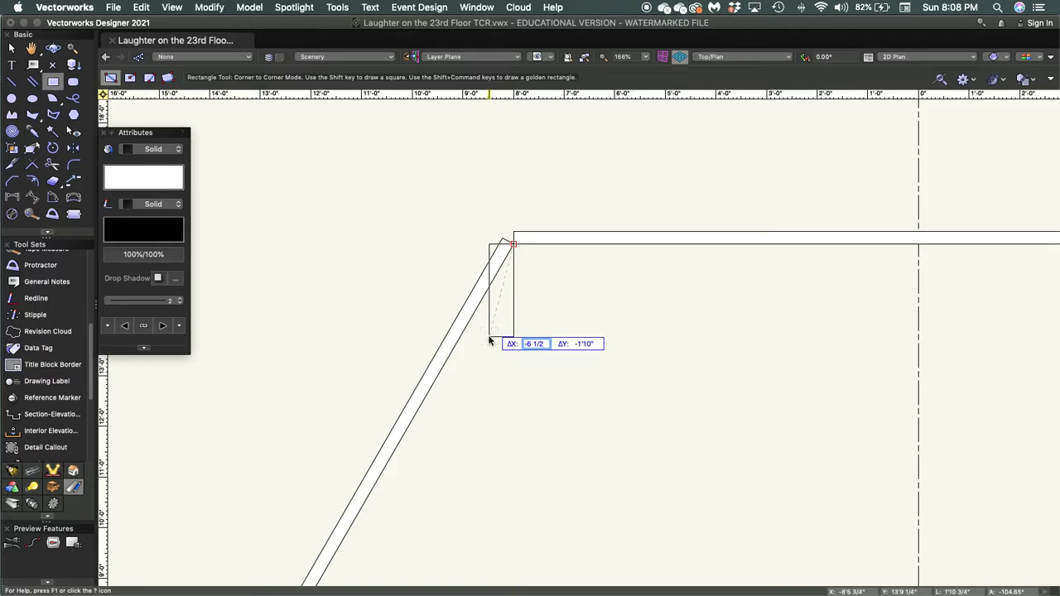
key("Tab")
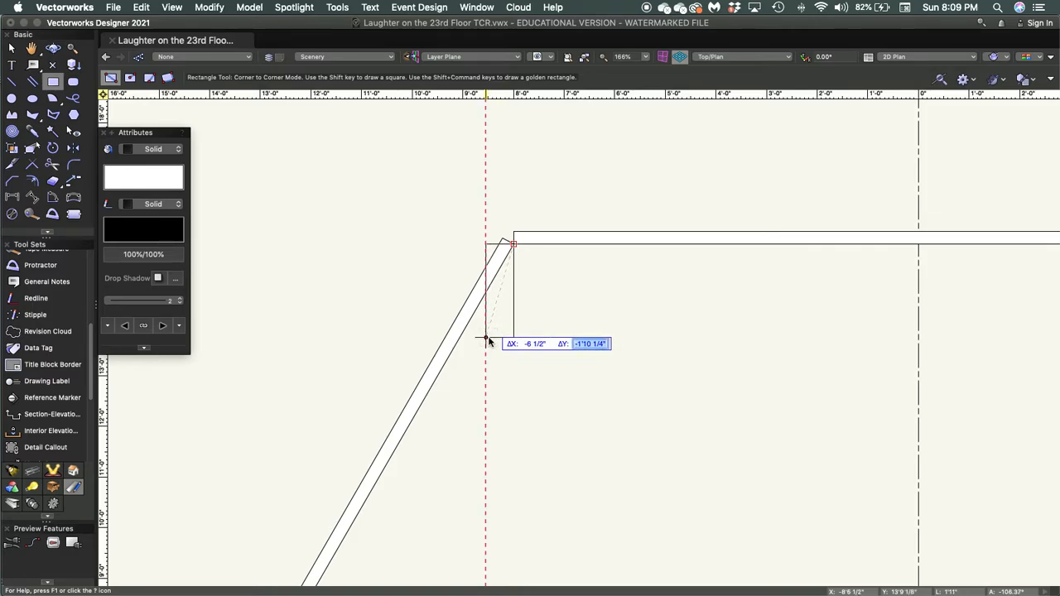
type("-2'10")
key("Tab")
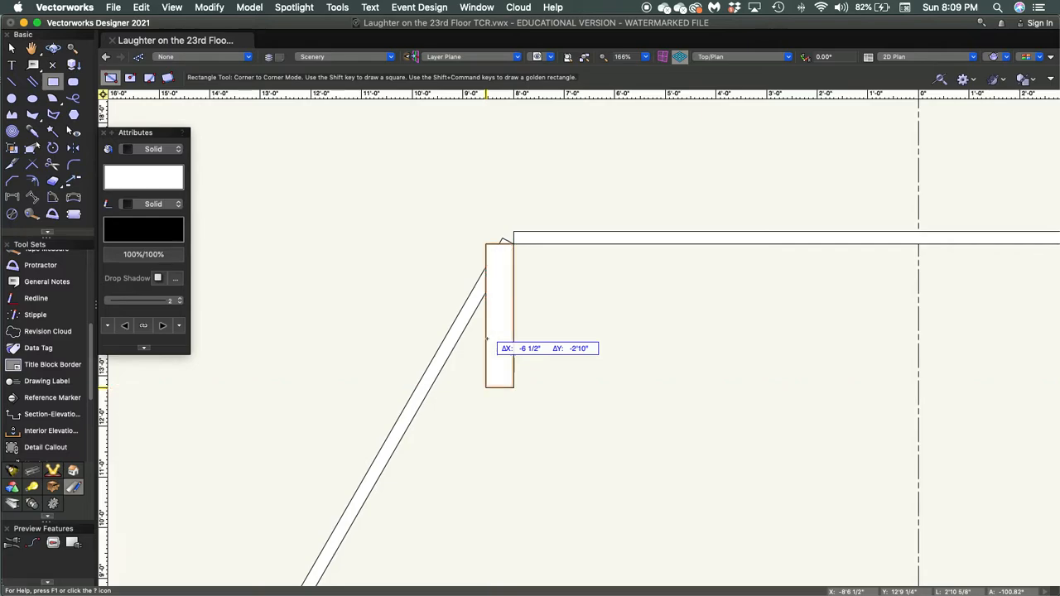
key("Return")
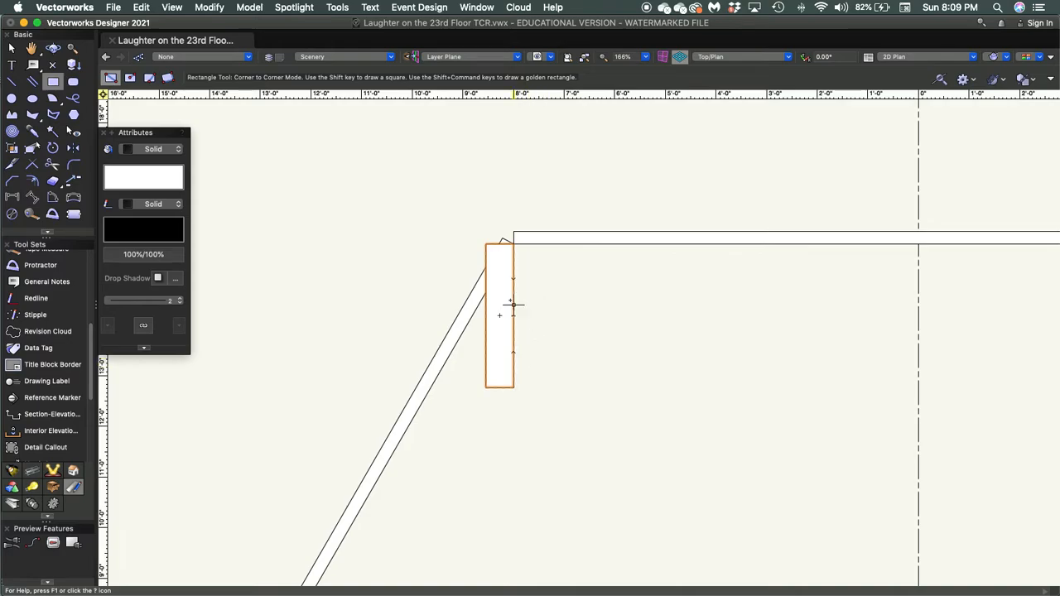
key("x")
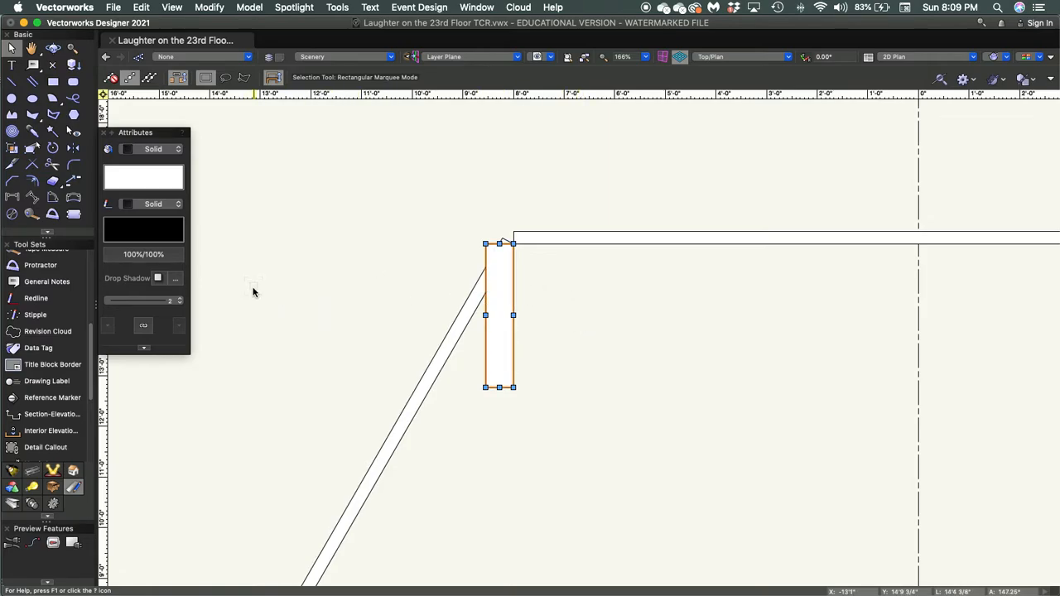
- Change the new rectangle's outline to the ISO-02 Dashed line type
left_click(164, 204)
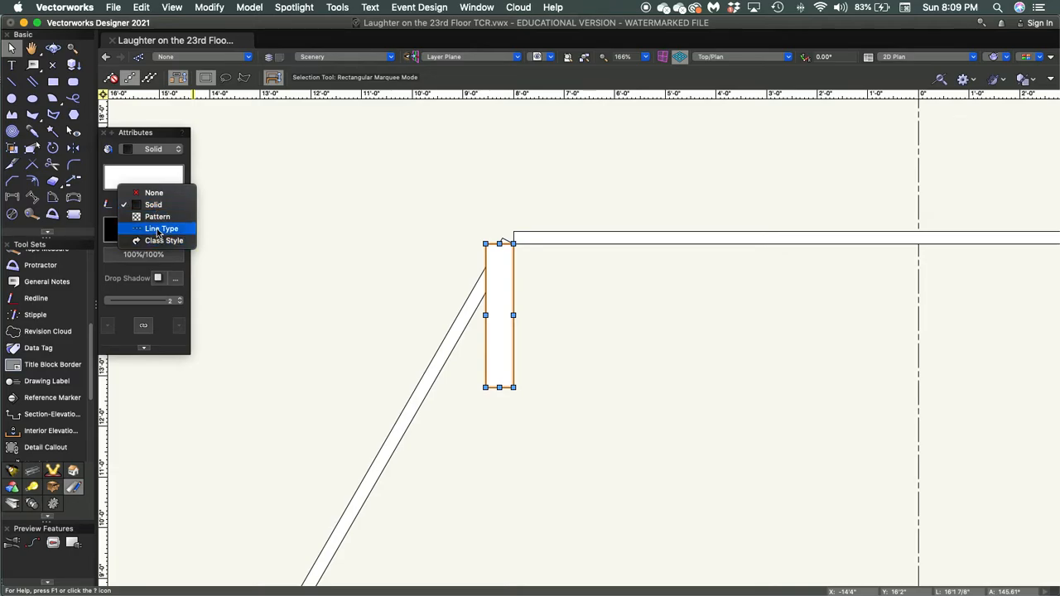
left_click(160, 228)
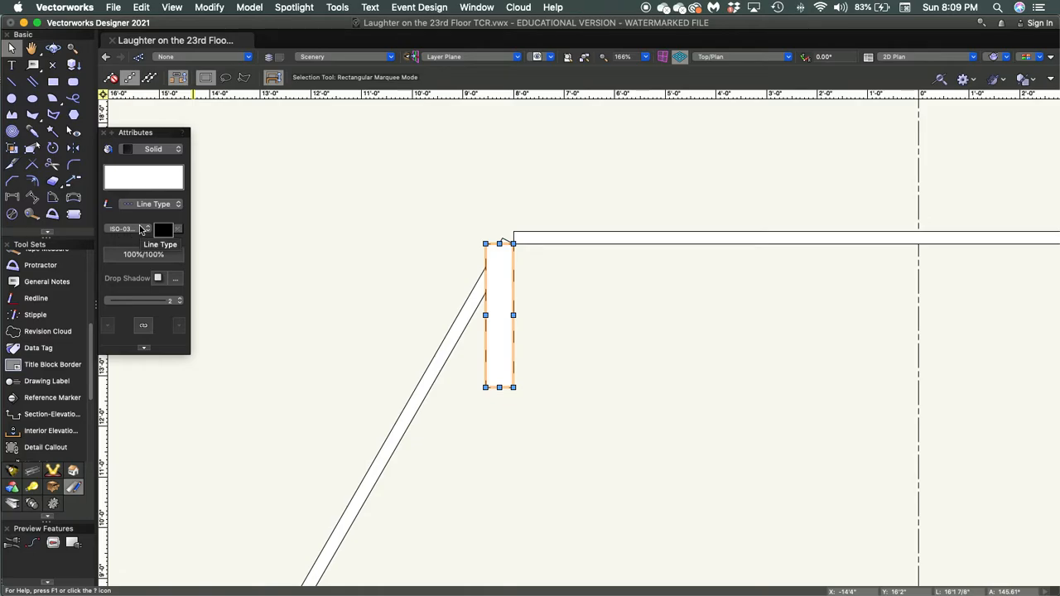
left_click(139, 227)
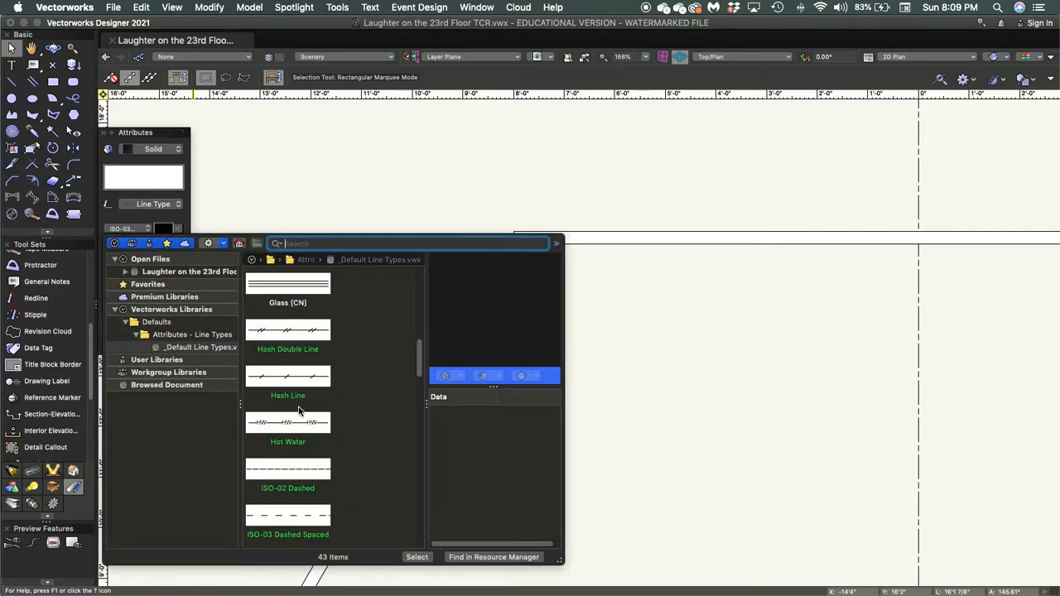
left_click(287, 472)
double_click(287, 473)
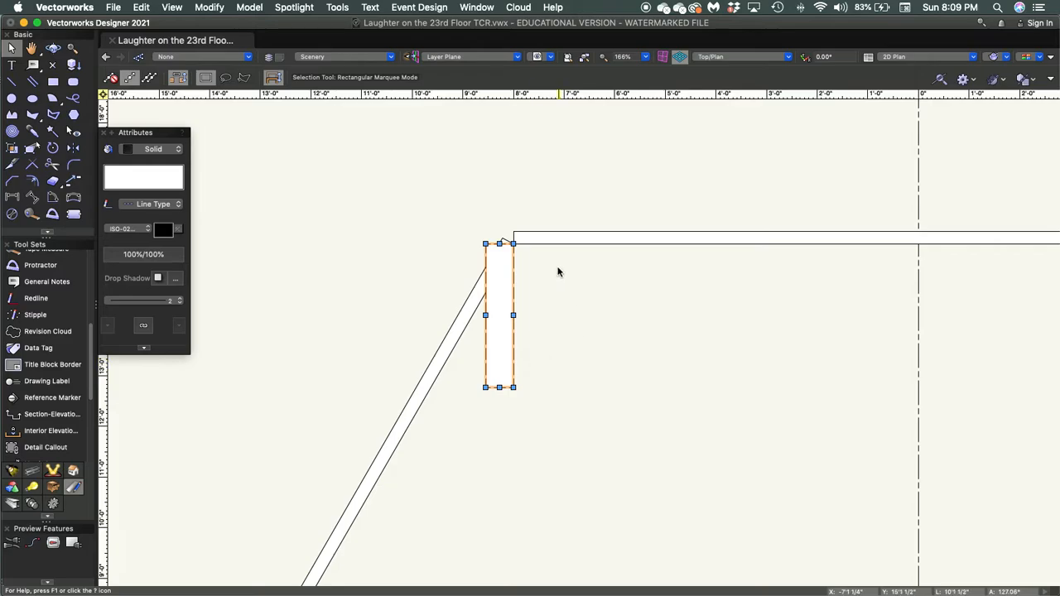
scroll(544, 275, "up", 1)
scroll(544, 275, "up", 4)
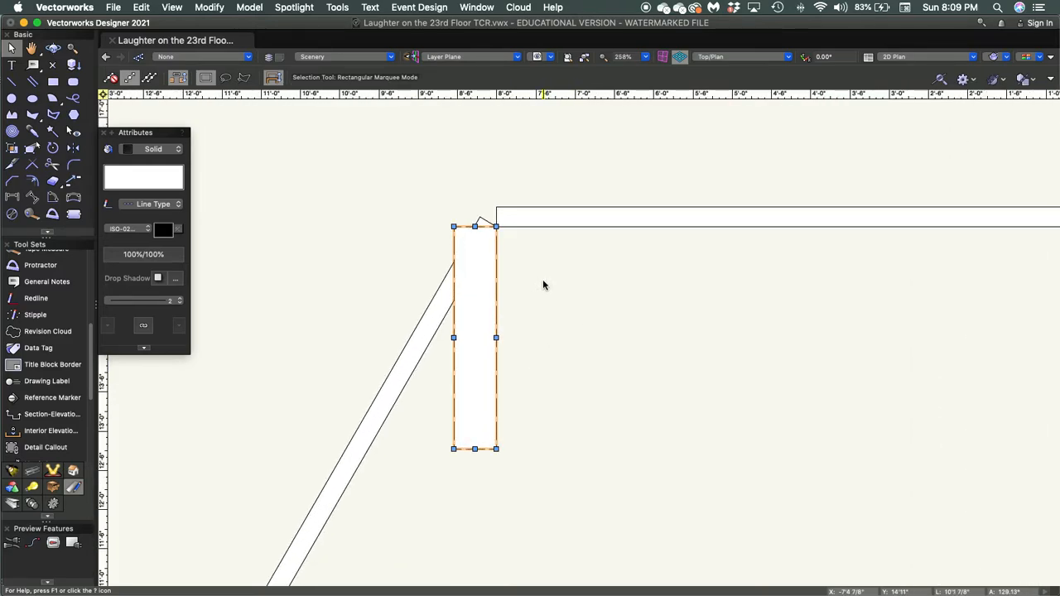
left_click(543, 279)
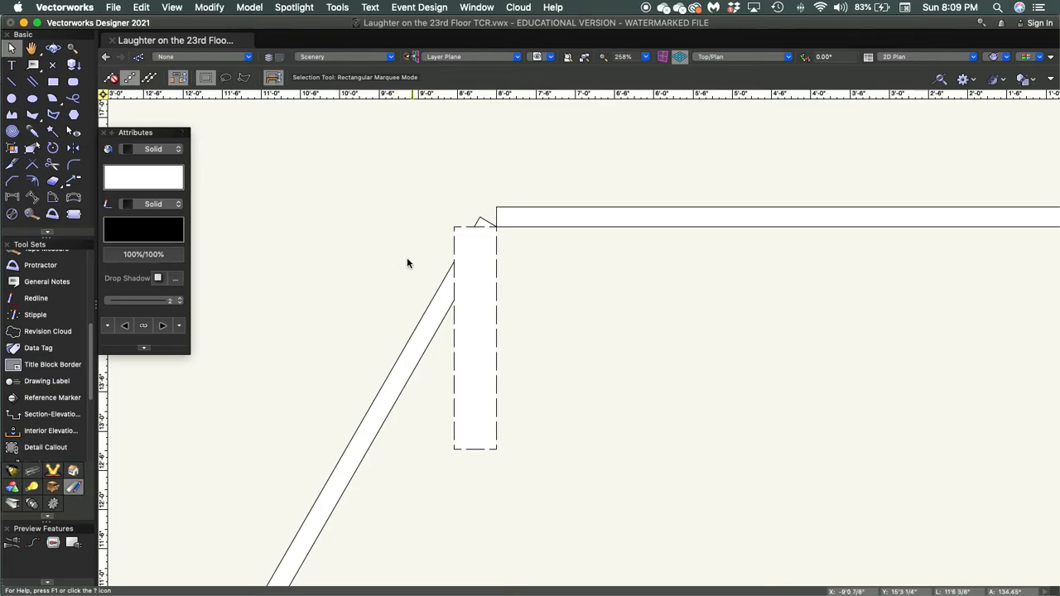
- Draw a double line with 3/4" separation across the dashed rectangle's upper end, from its top-left to its top-right corner
left_click(33, 84)
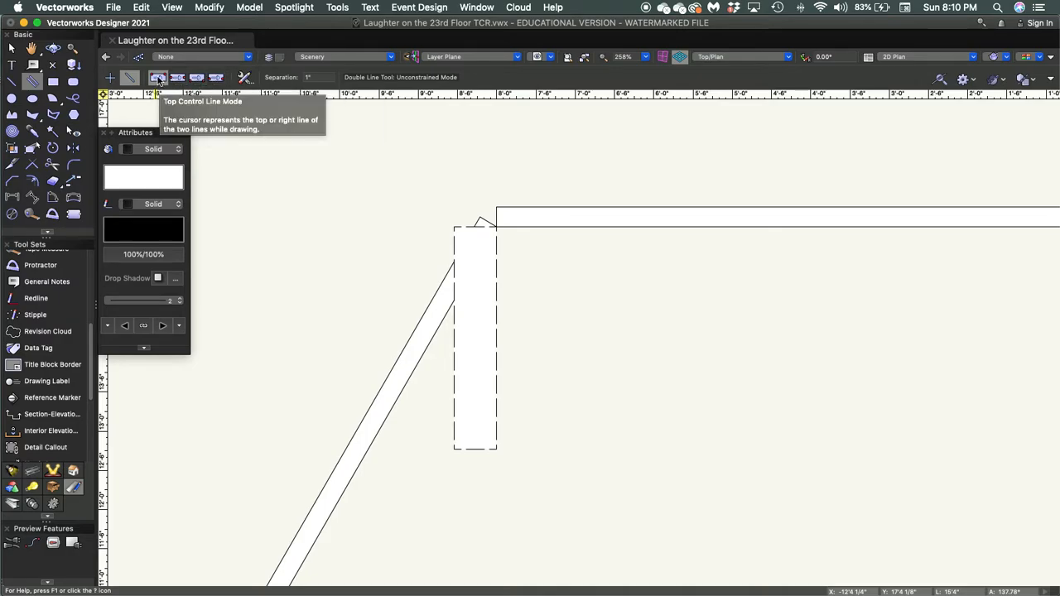
left_click(321, 77)
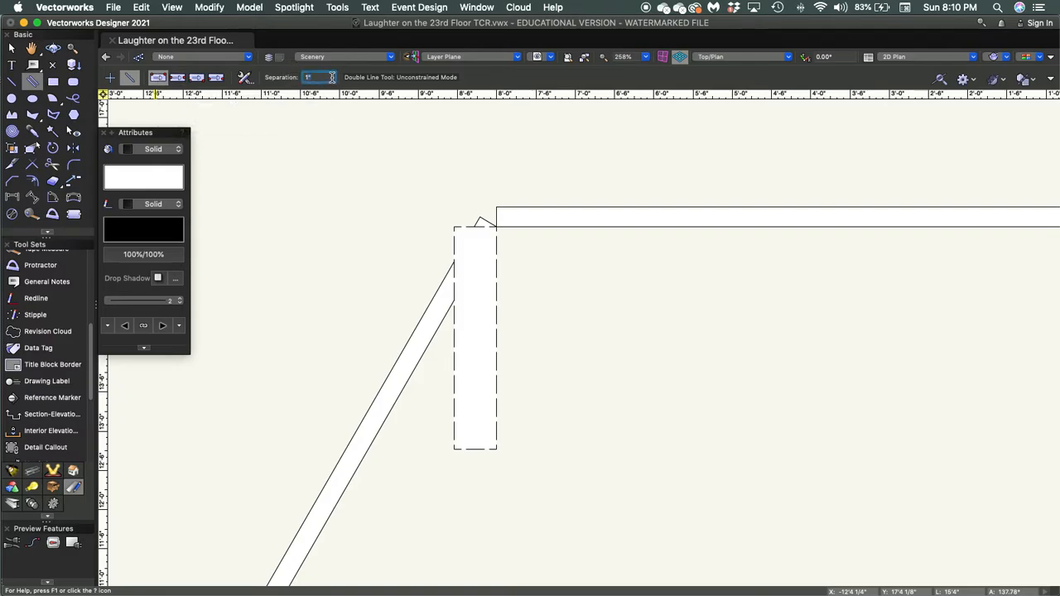
type("3/4")
key("Return")
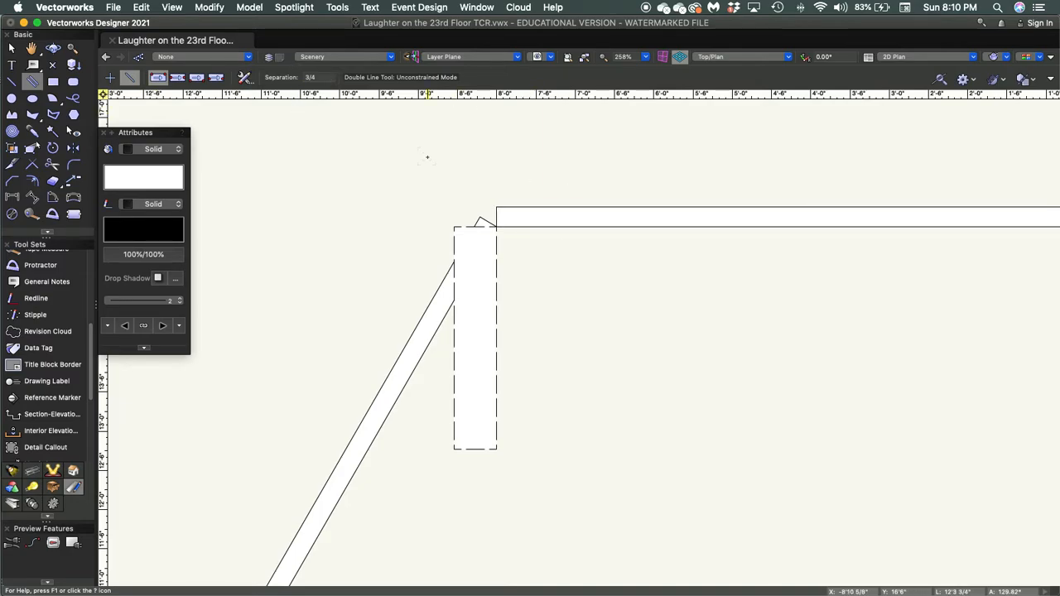
left_click(454, 226)
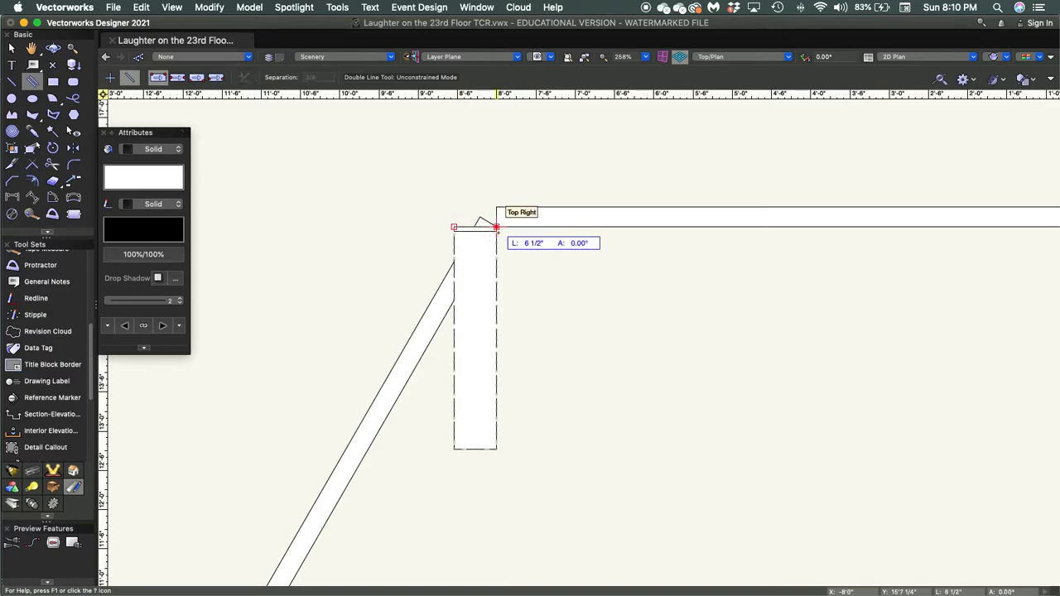
left_click(496, 226)
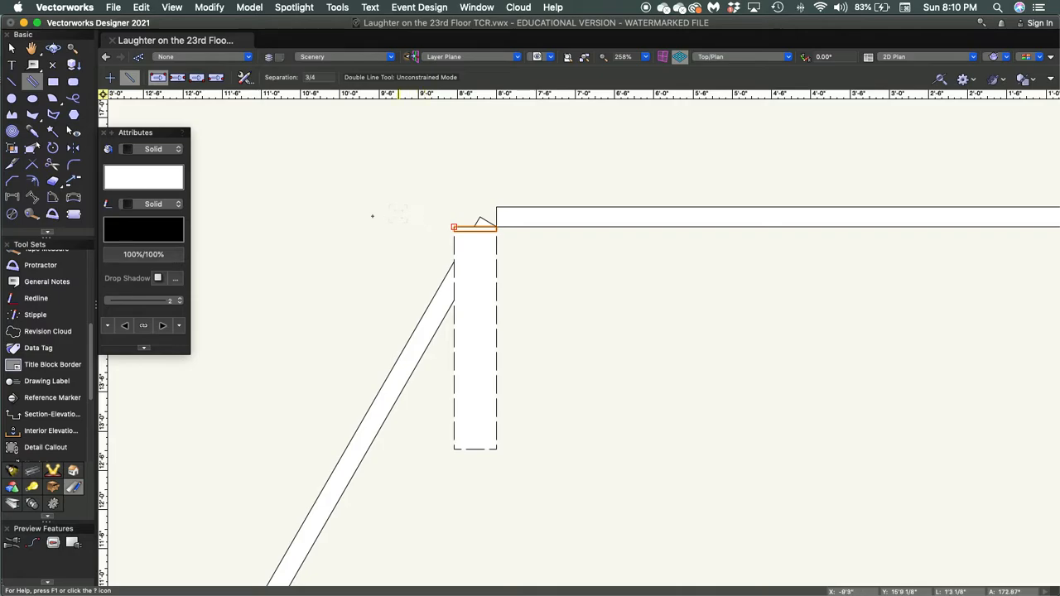
- Mirror a duplicate of the thin jamb piece across the dashed rectangle's horizontal midline to its lower end
left_click(73, 148)
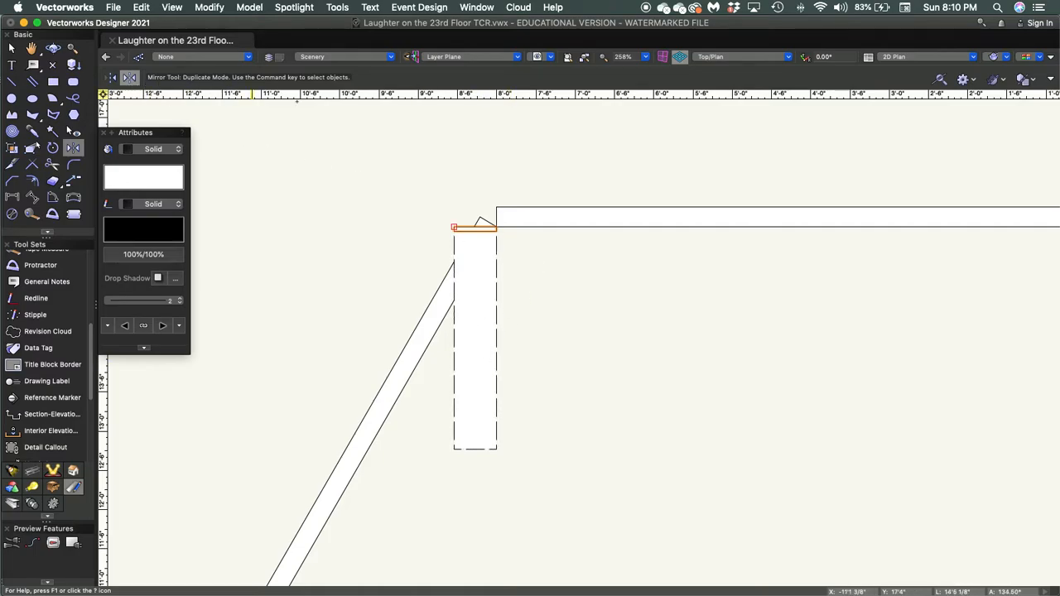
left_click(497, 338)
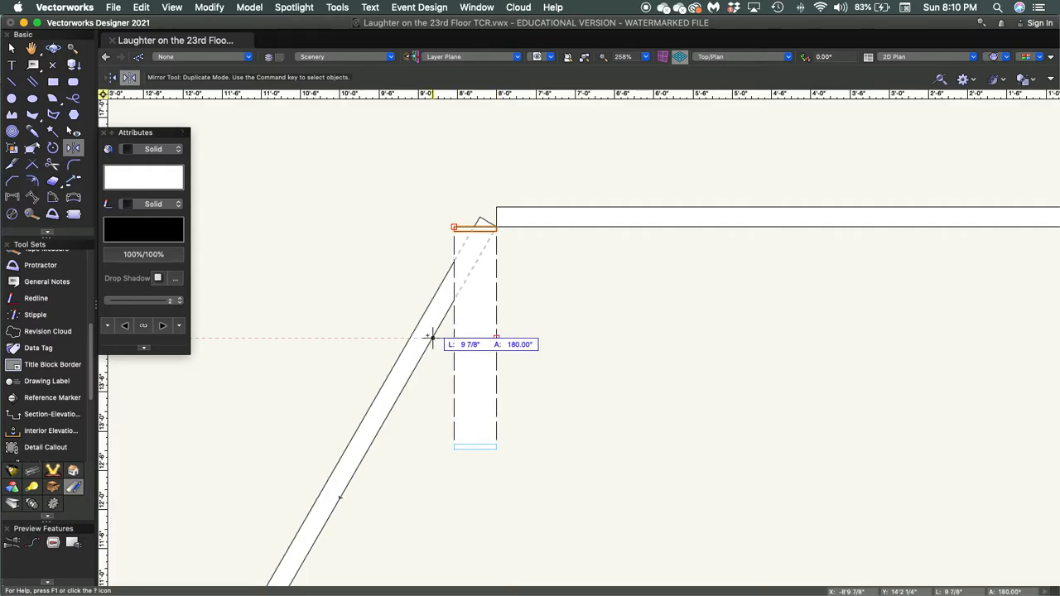
left_click(383, 337)
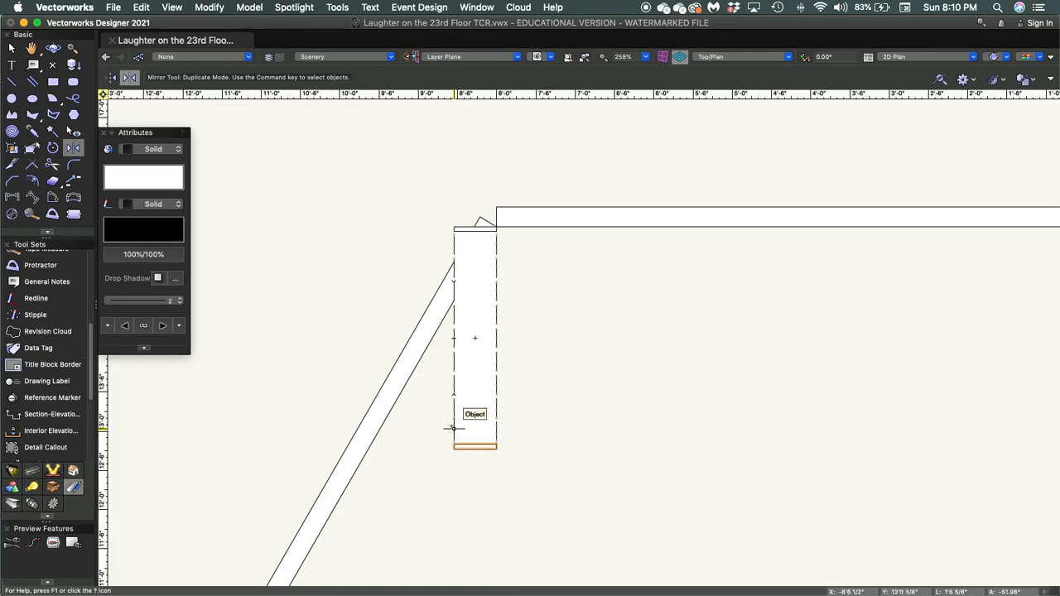
key("x")
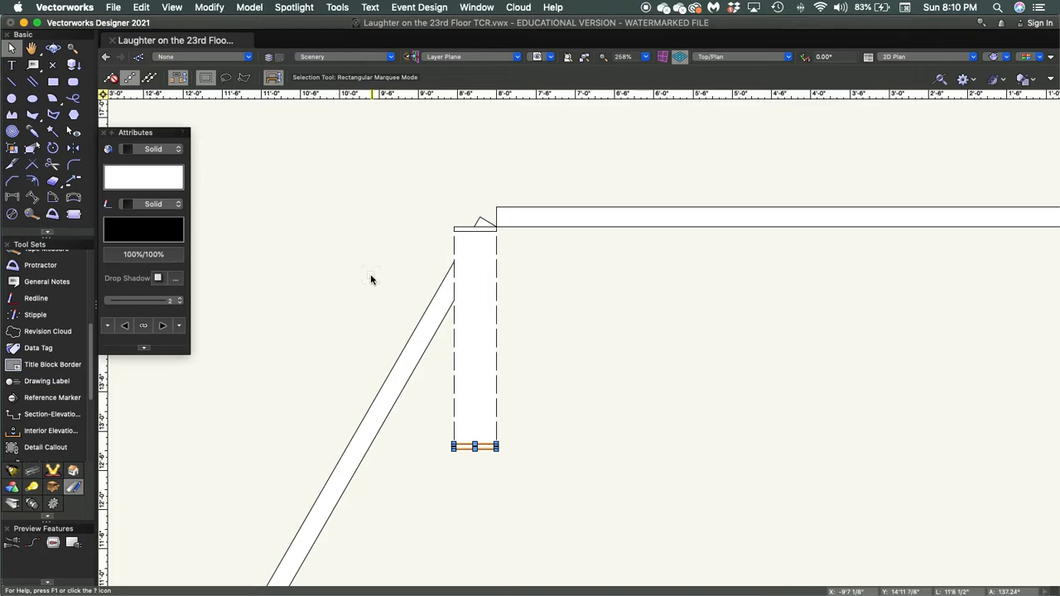
- Draw a door slab rectangle 1" wide and 2'8 1/2" long between the two jambs, along the dashed rectangle's right edge
key("4")
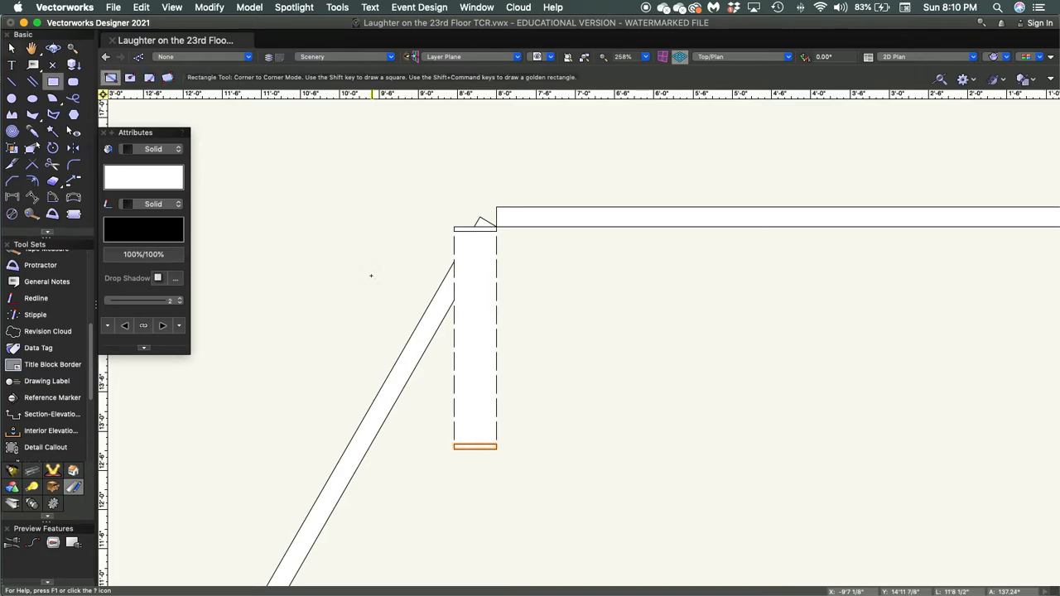
left_click(496, 231)
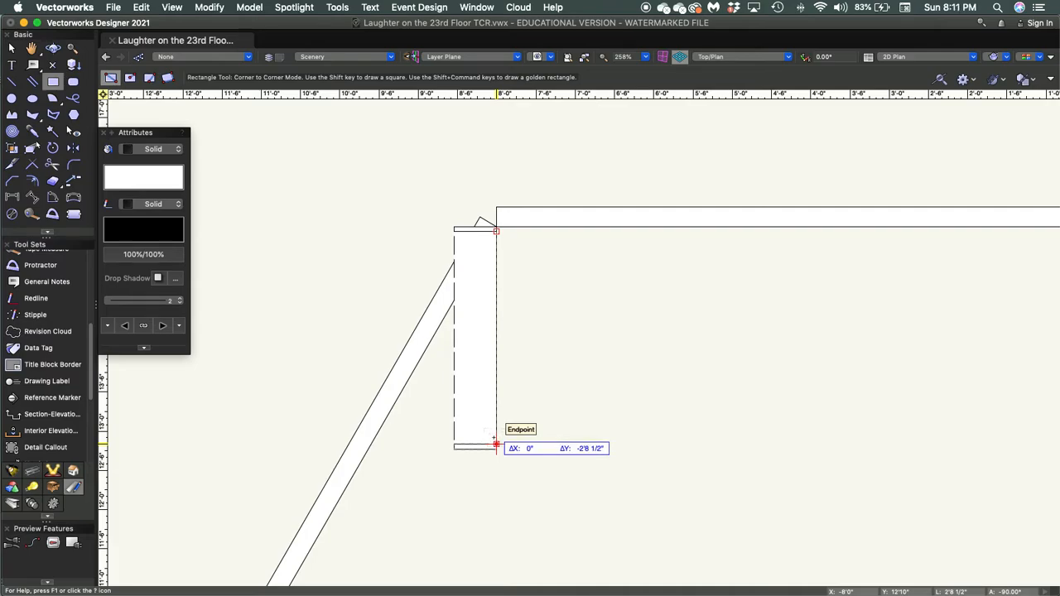
key("Tab")
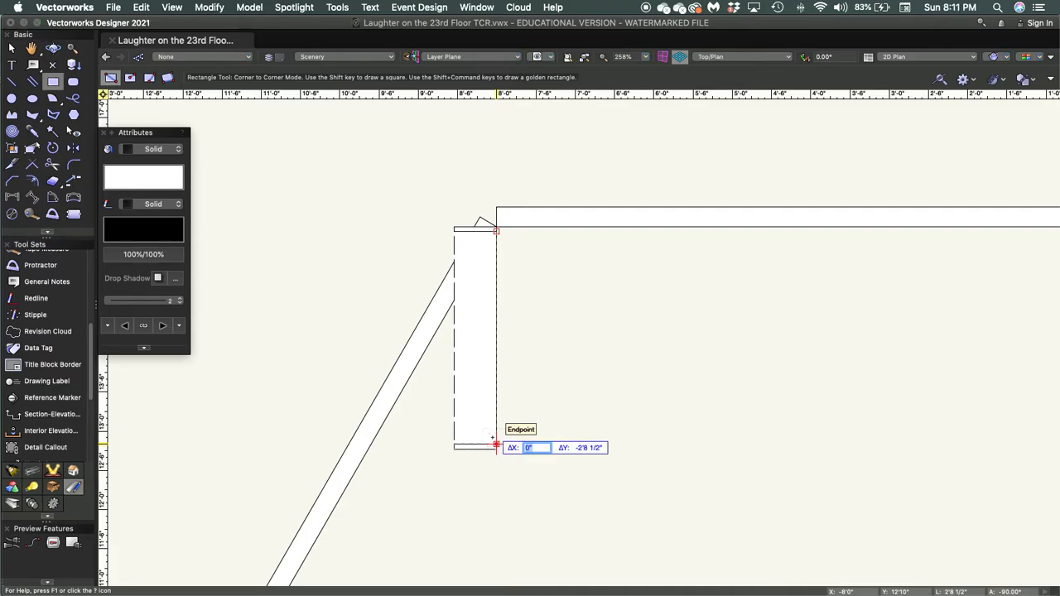
type("-1")
key("Return")
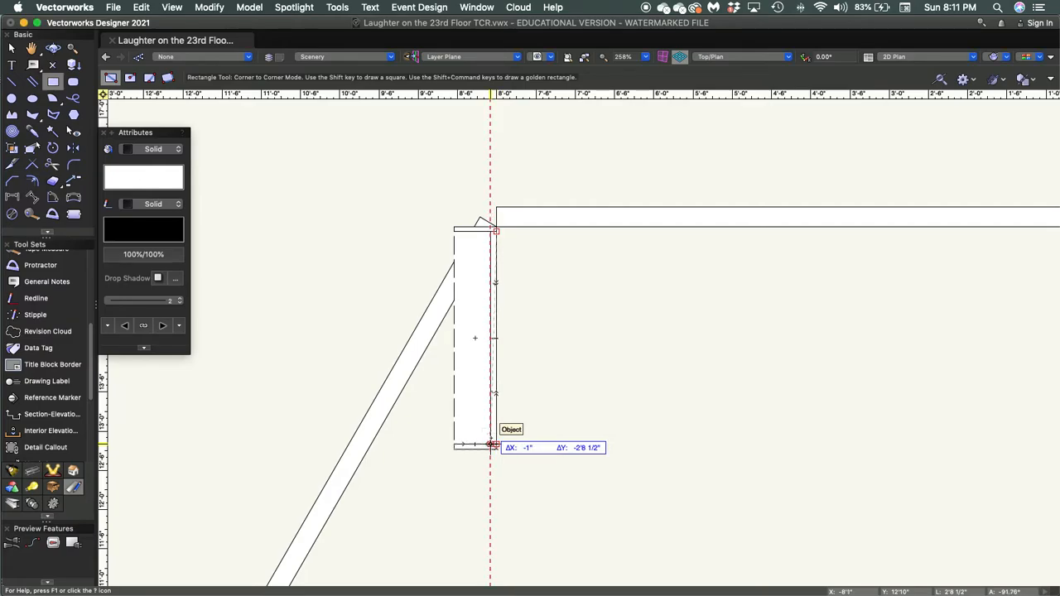
left_click(490, 445)
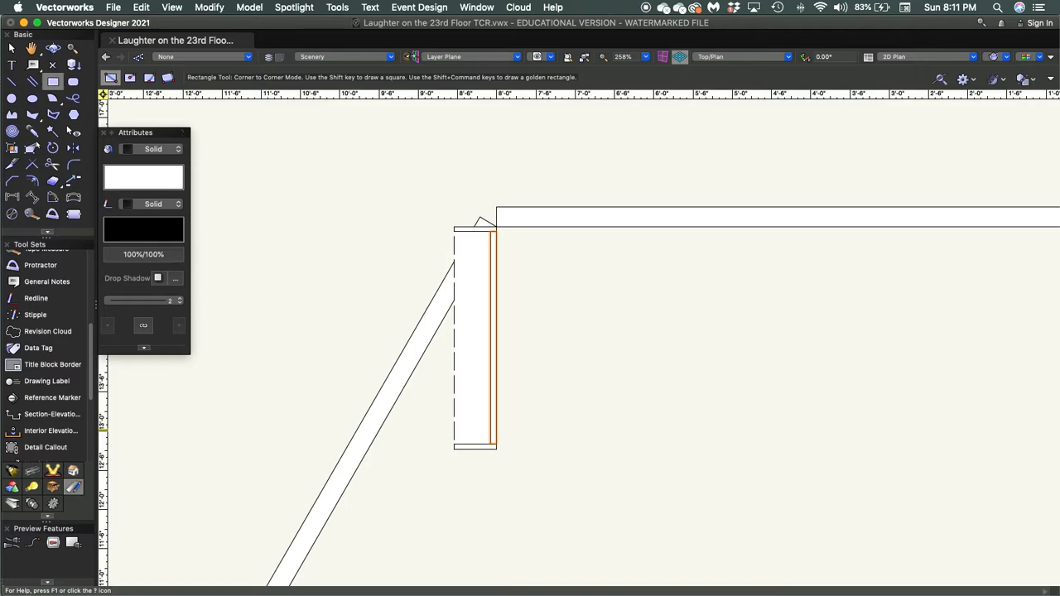
key("x")
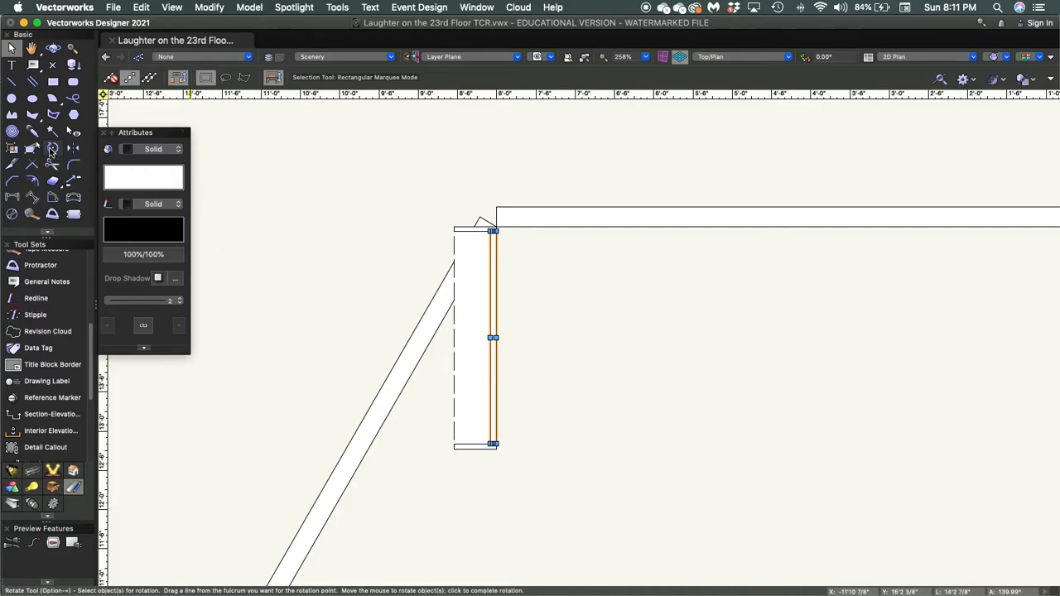
- Rotate the door slab by about 45° around its top-right corner so it swings open into the room
left_click(52, 149)
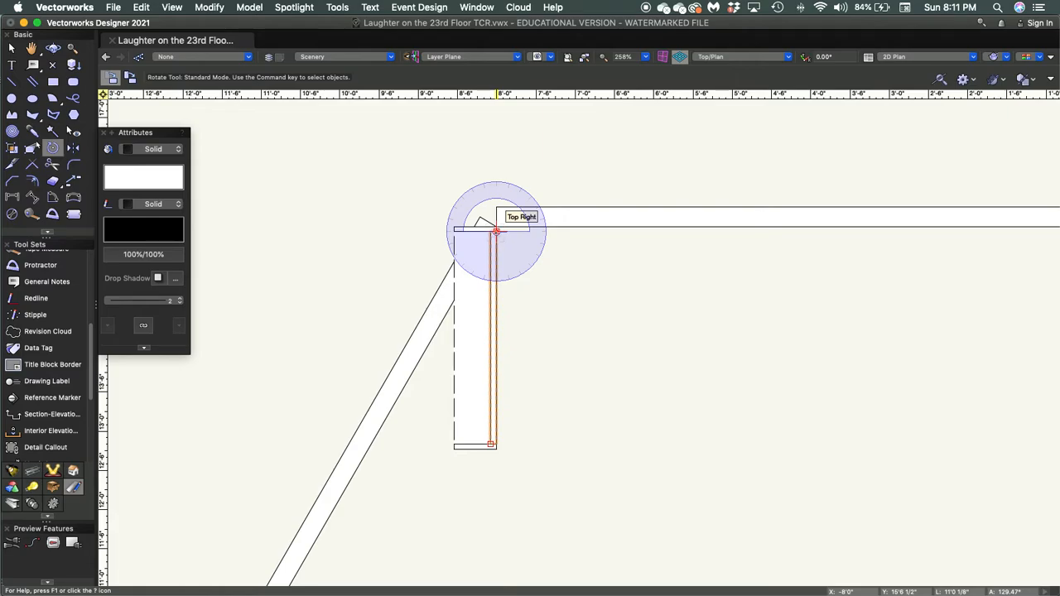
left_click(496, 231)
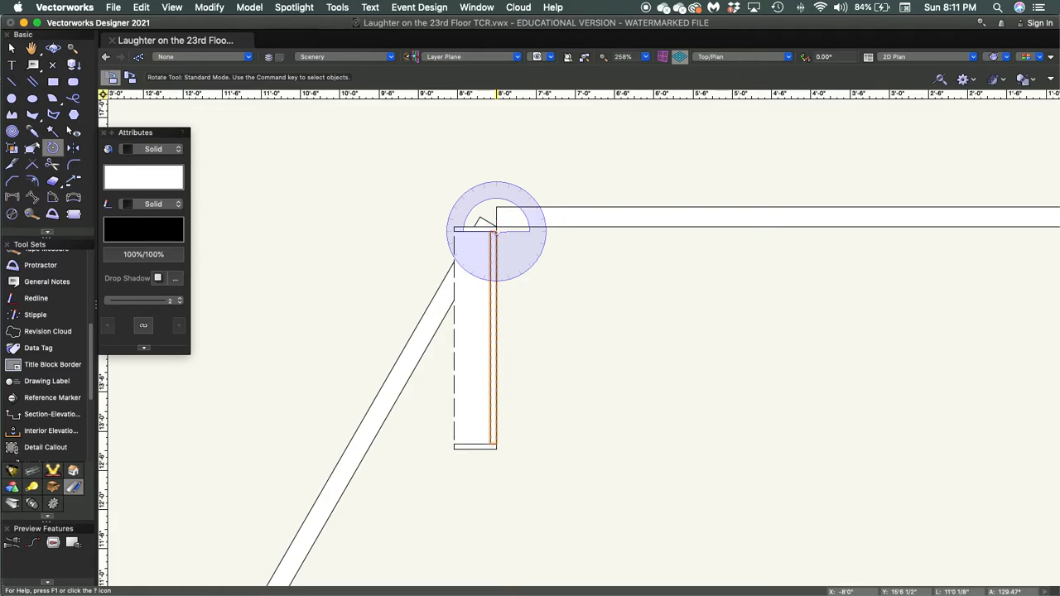
left_click(495, 338)
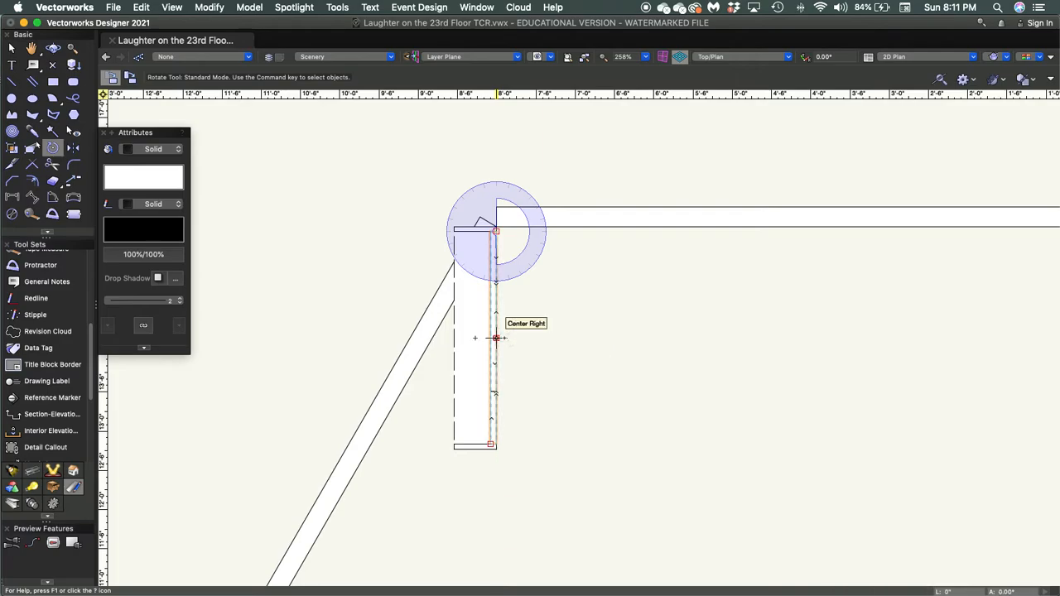
left_click(580, 313)
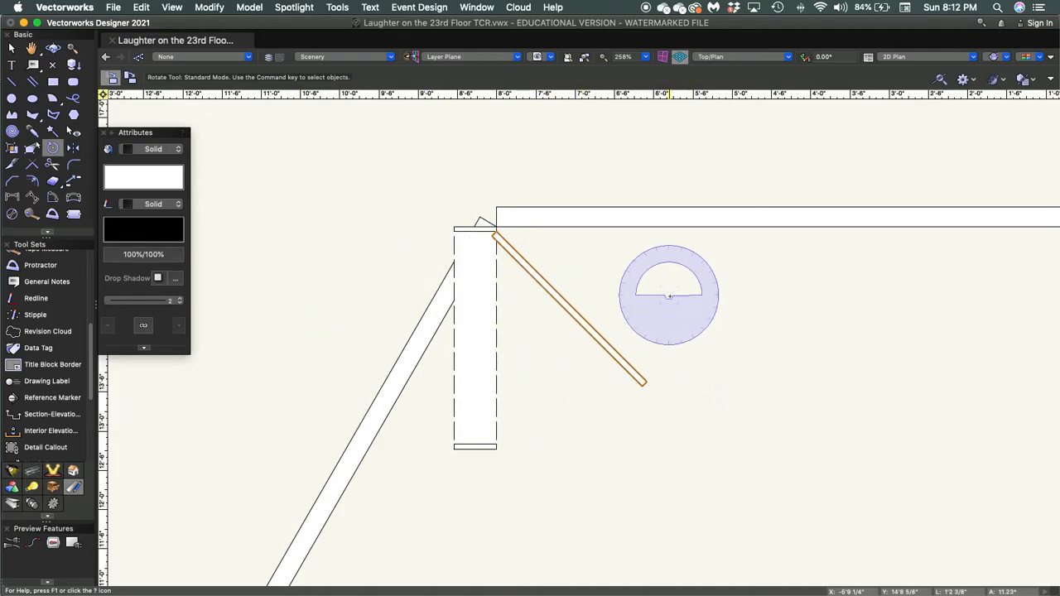
- Draw the door's swing arc centred on the slab's hinge corner, from the slab's free end to the lower jamb
key("x")
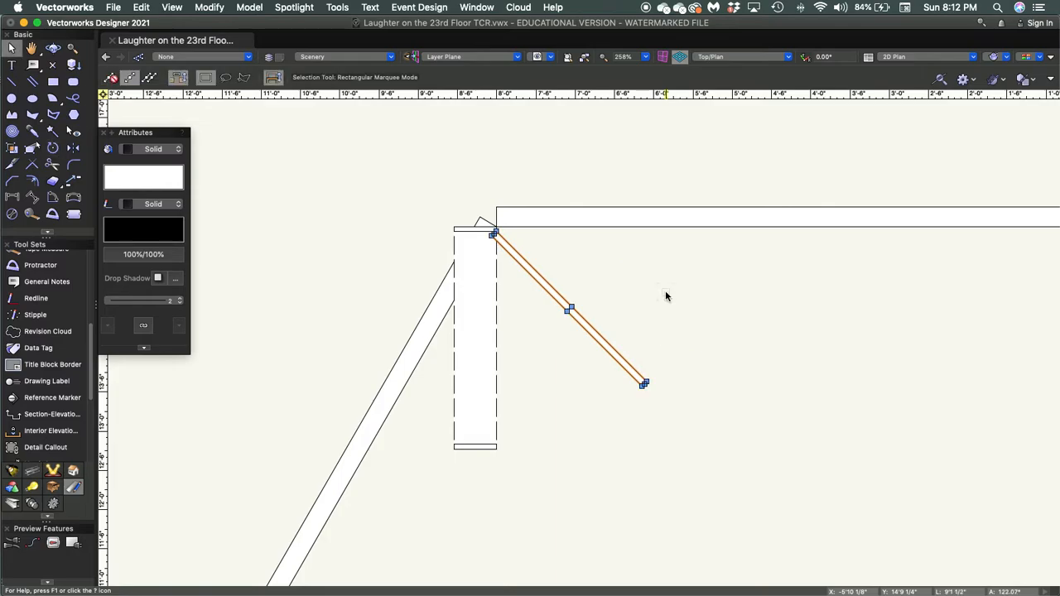
left_click(666, 294)
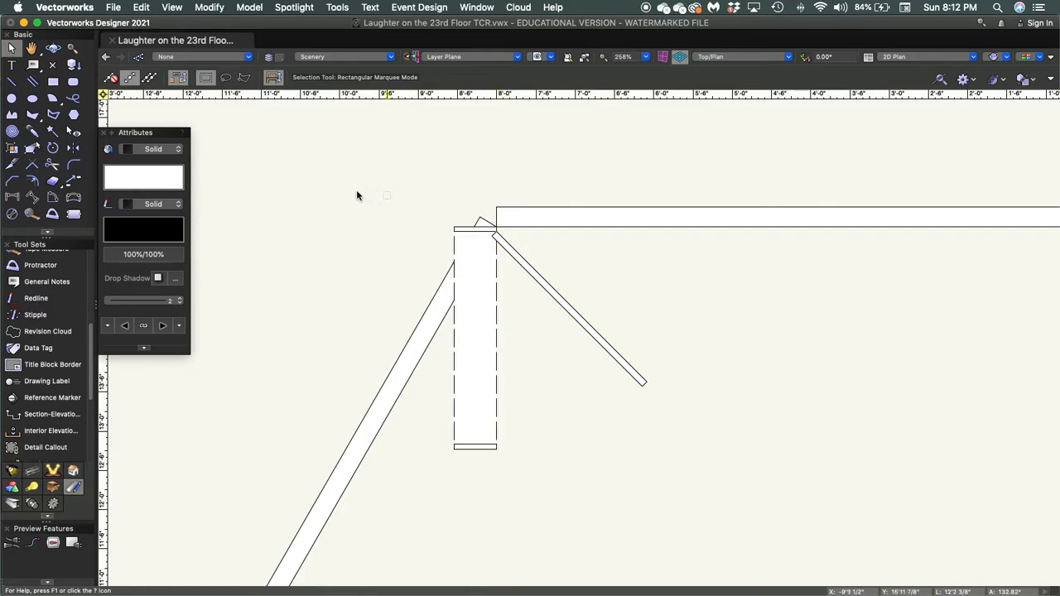
left_click(52, 100)
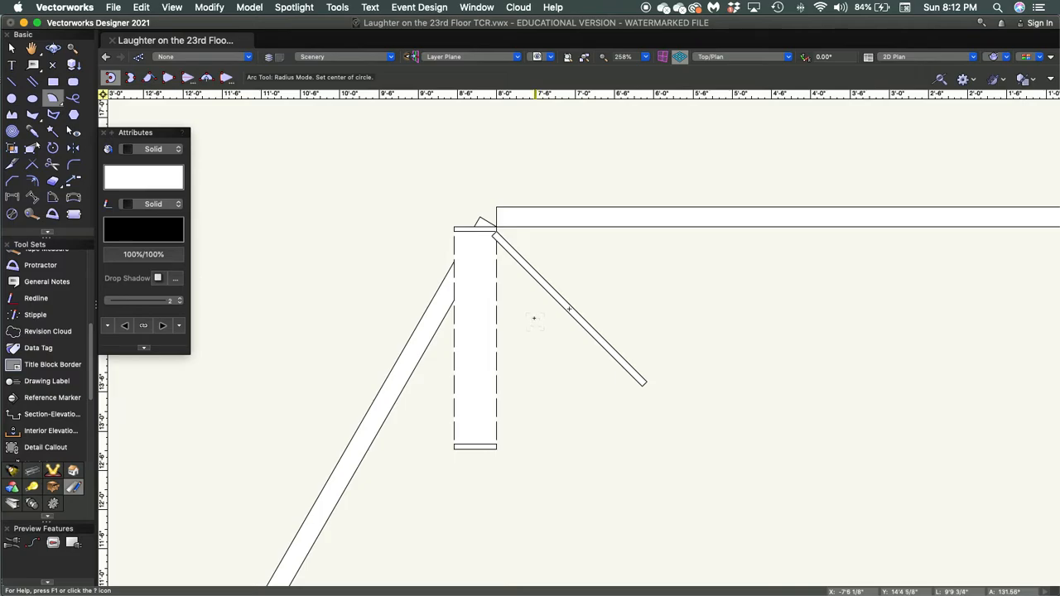
left_click(492, 236)
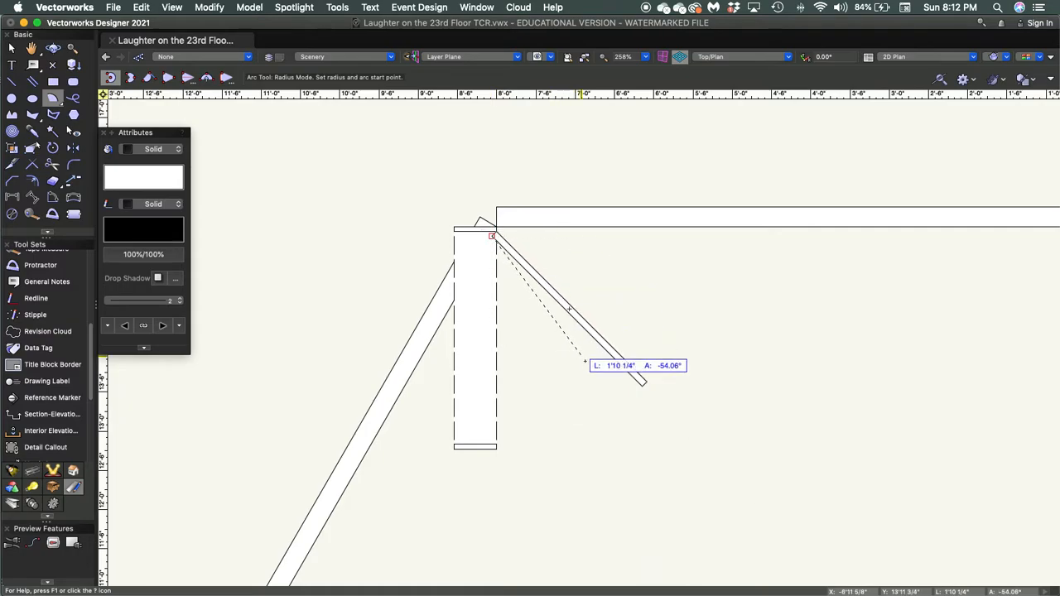
left_click(642, 386)
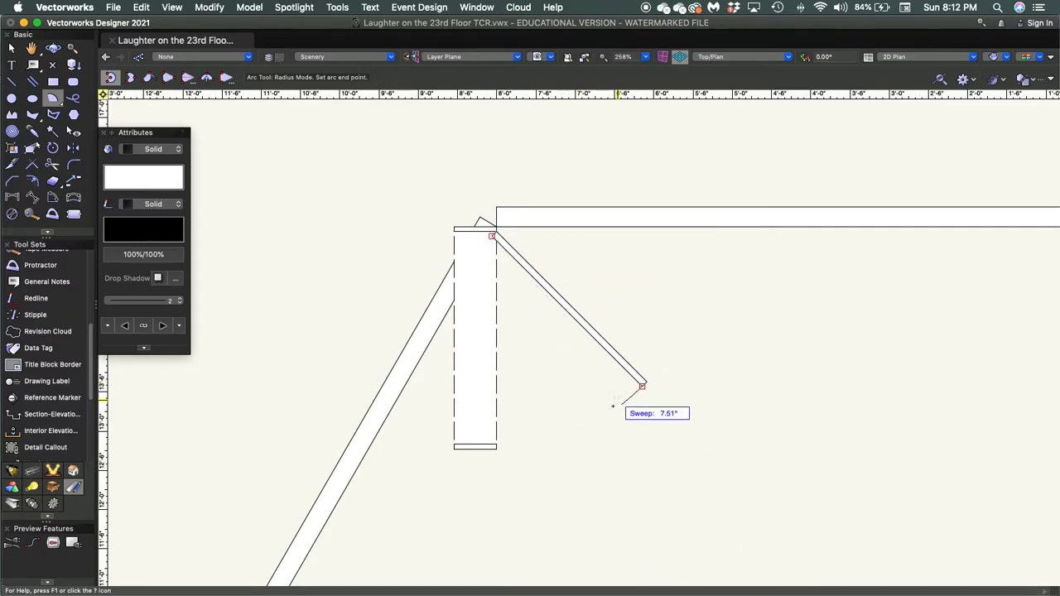
left_click(497, 445)
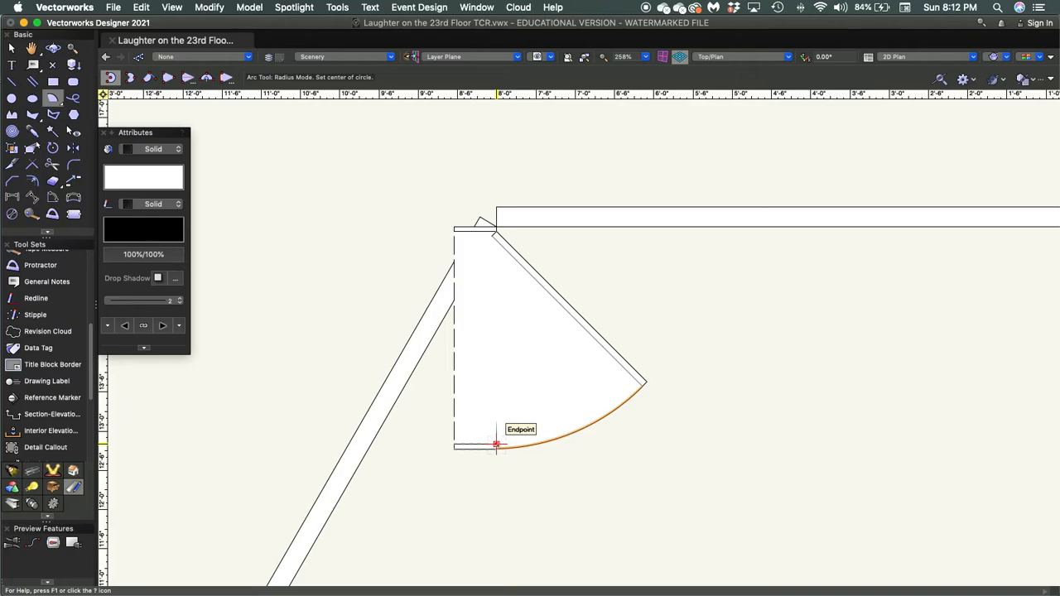
- Set the swing arc's fill to None and add an arrowhead at its end by the open door slab
key("x")
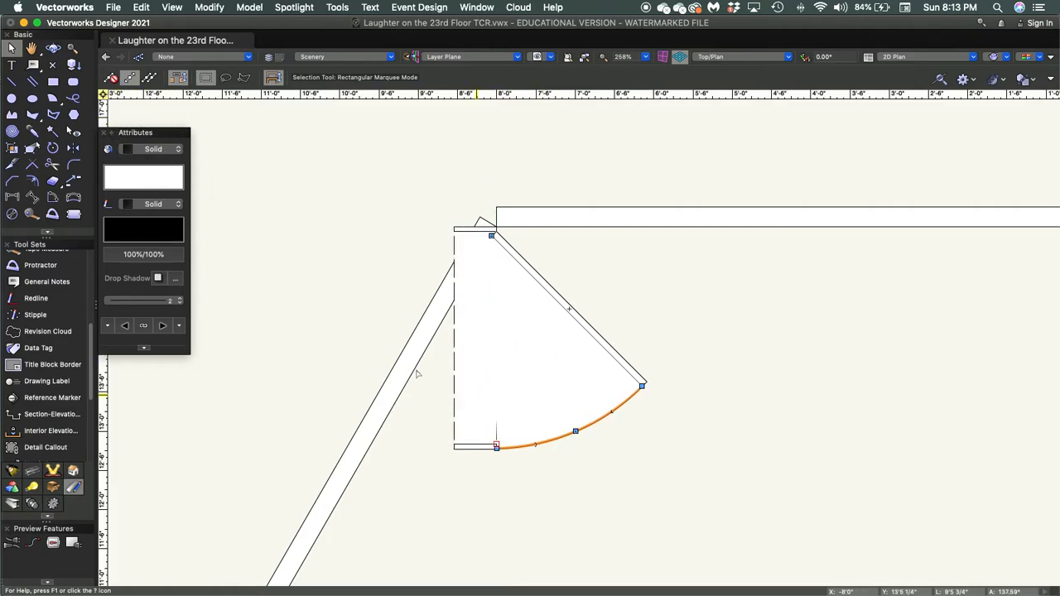
left_click(154, 150)
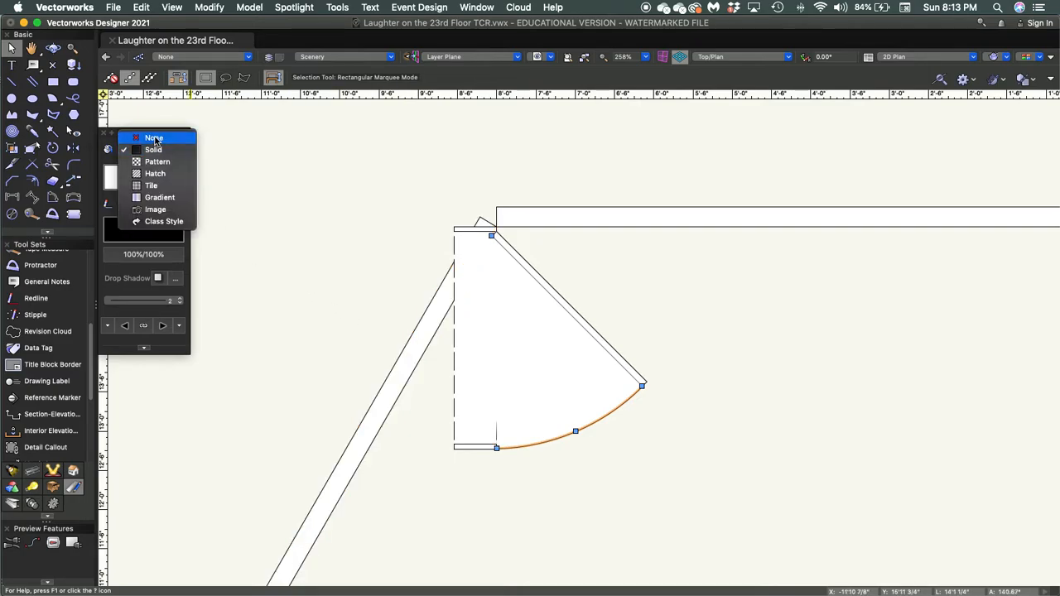
left_click(154, 139)
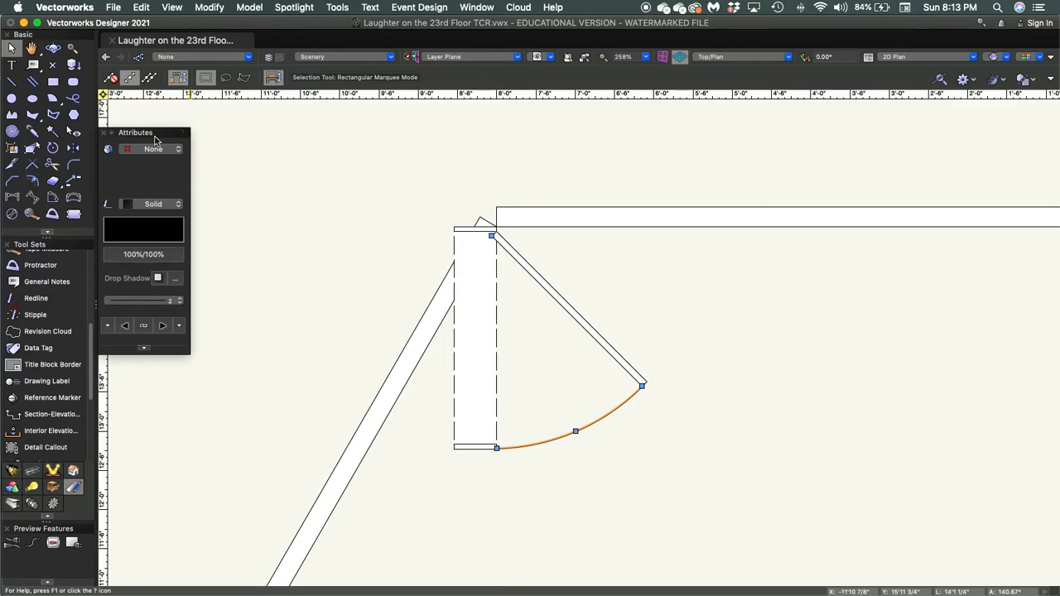
left_click(126, 326)
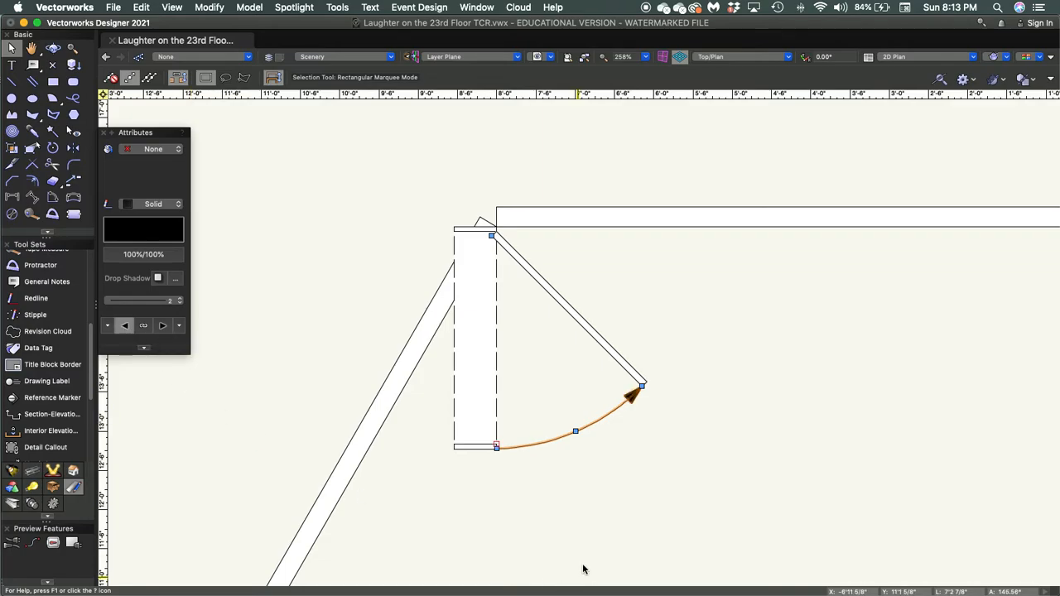
left_click(623, 438)
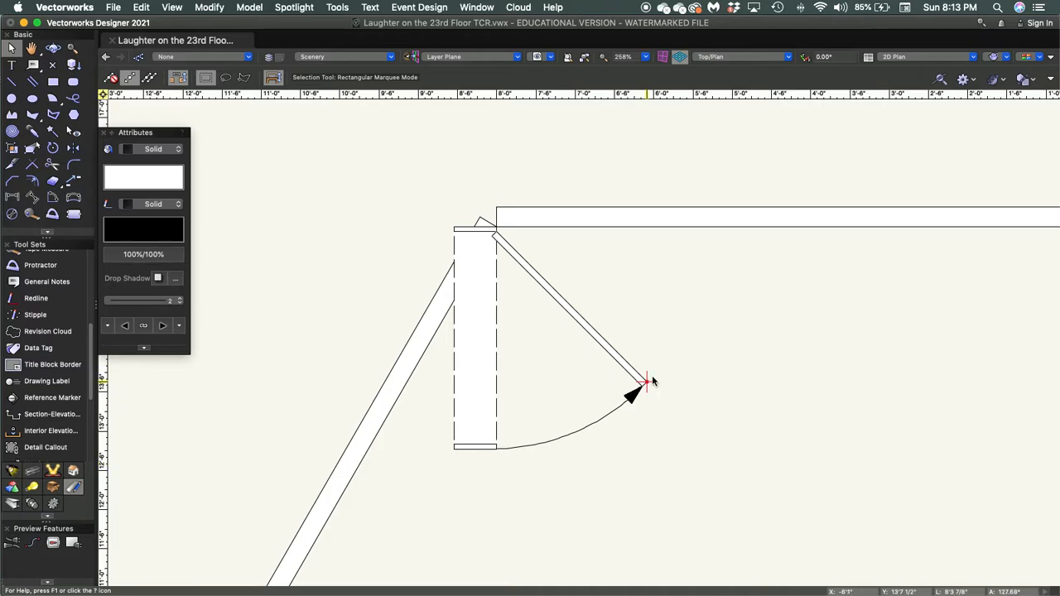
- Set the line thickness of all the door parts to 7 and group them into one object
left_click_drag(671, 475, 375, 212)
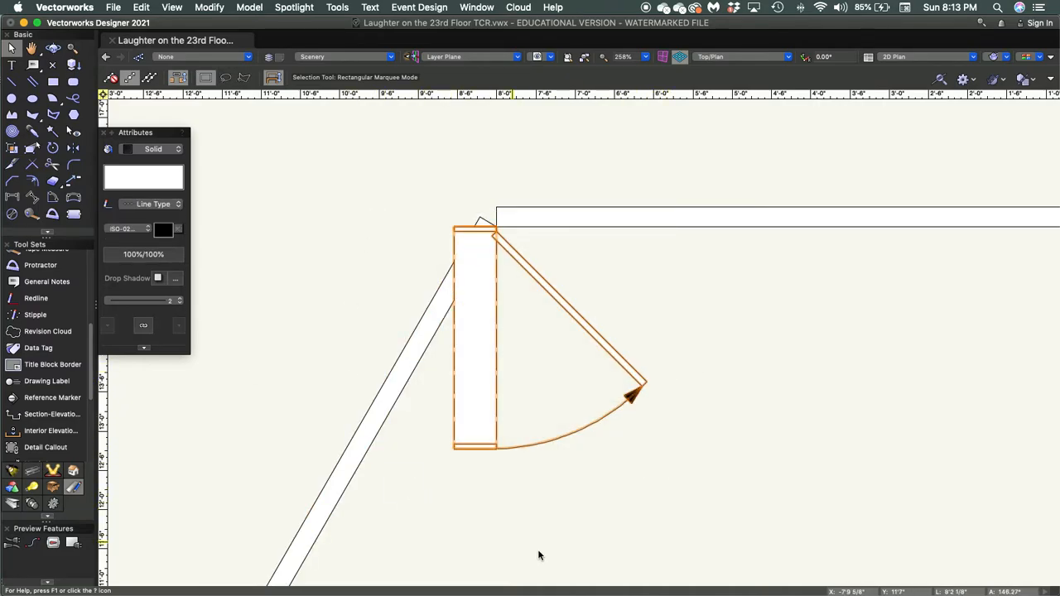
left_click(180, 302)
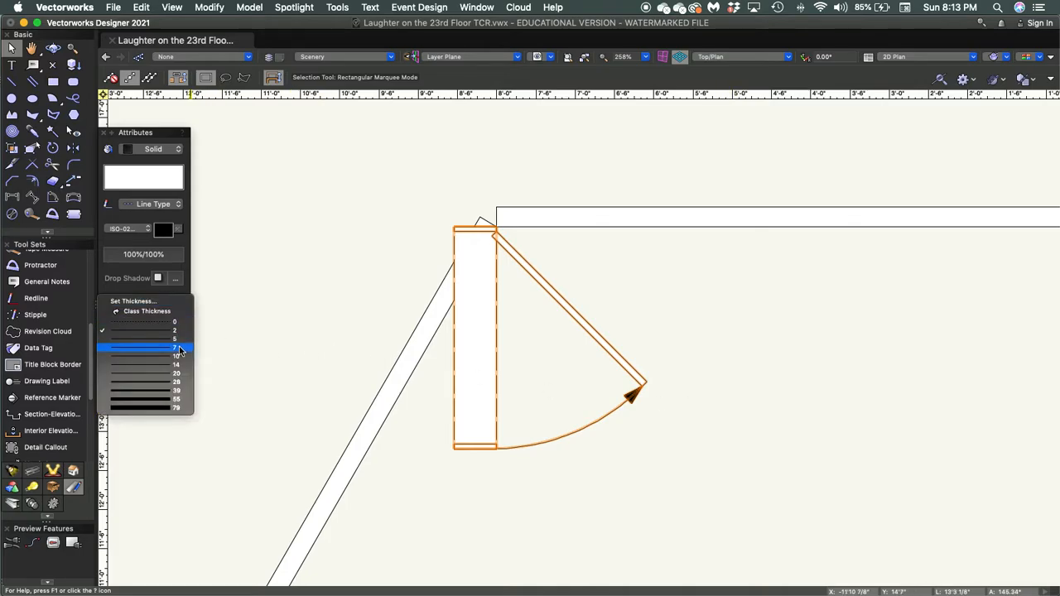
left_click(180, 350)
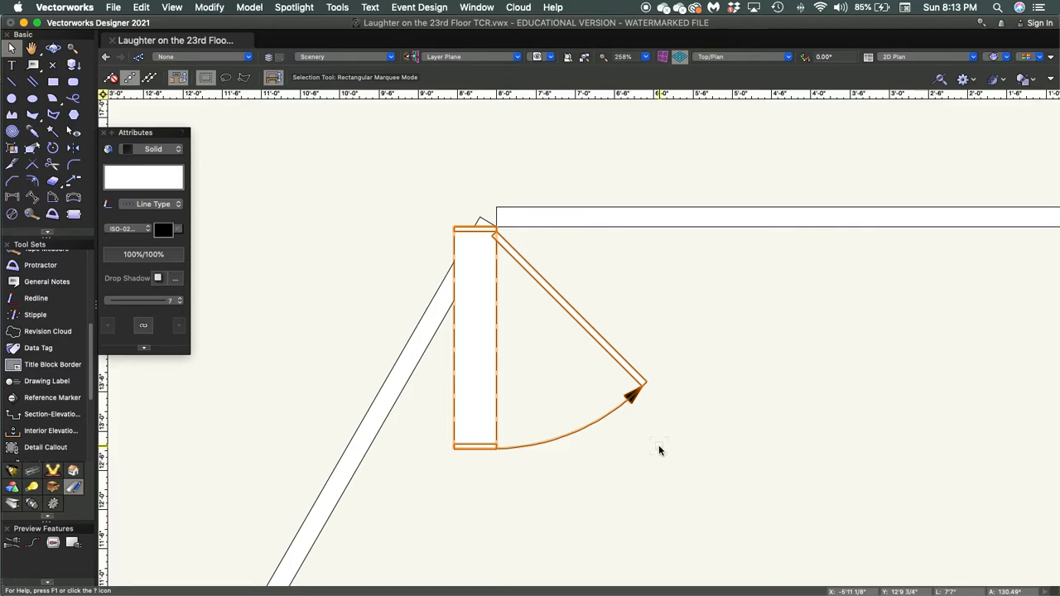
left_click(658, 444)
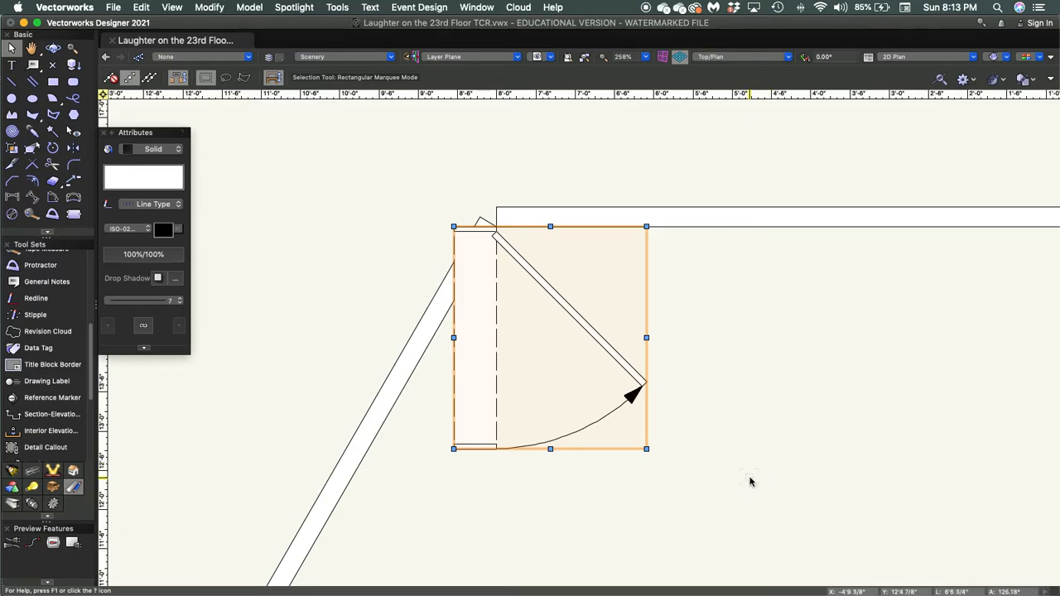
- Move the door group by an X offset of -9 and a Y offset of -1' 3 5/8
scroll(750, 482, "down", 2)
middle_click_drag(741, 483, 717, 409)
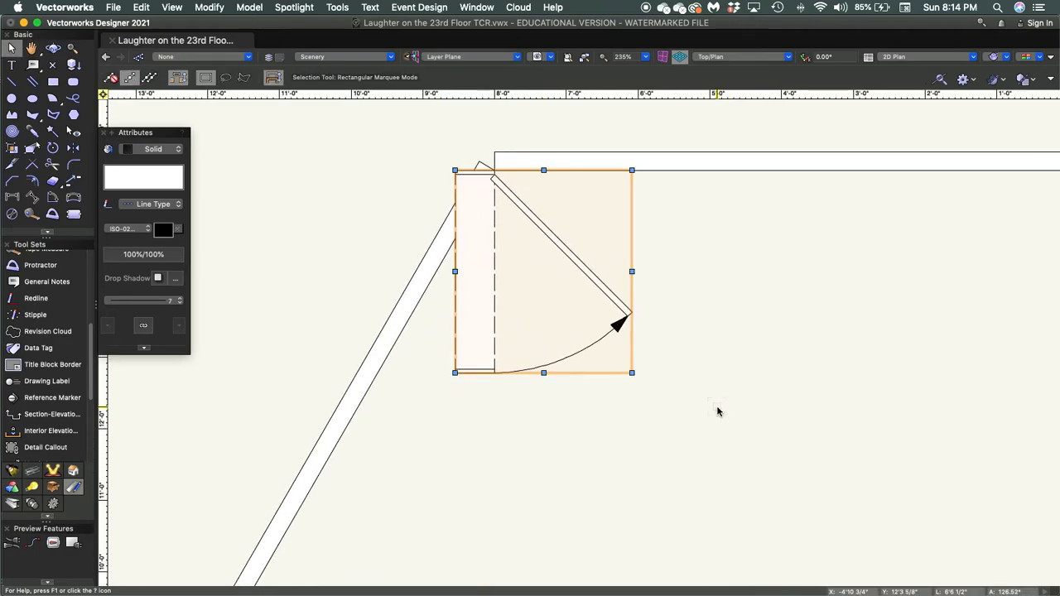
key("super+m")
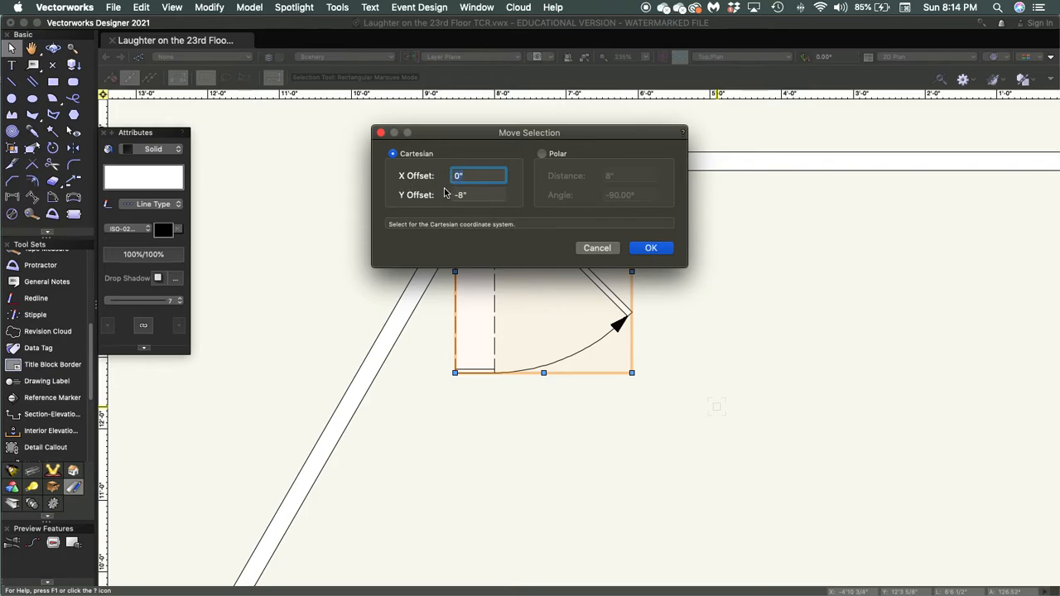
type("-9")
key("Tab")
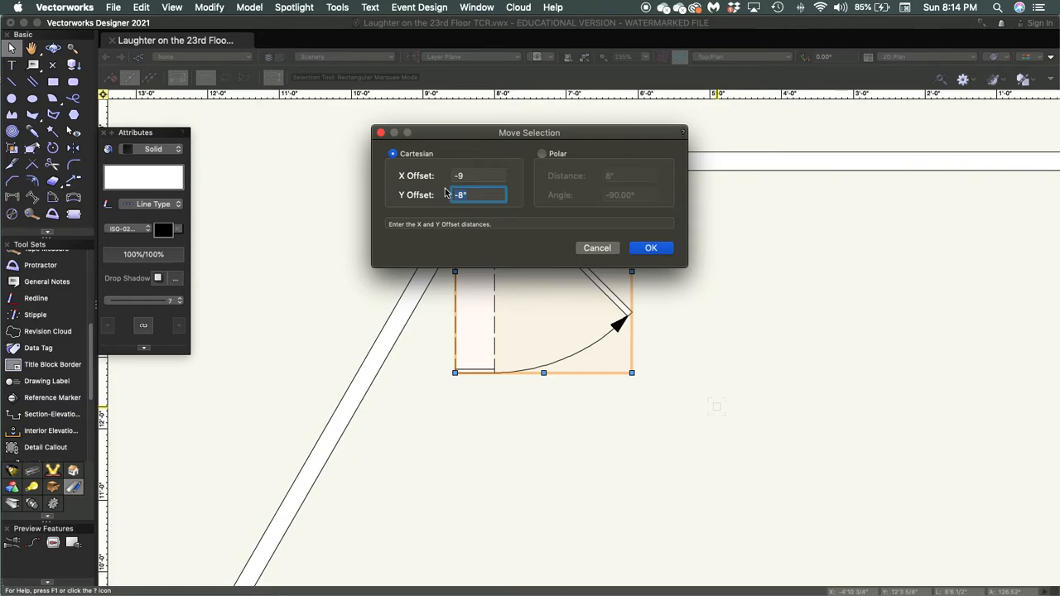
type("-1' 35/8")
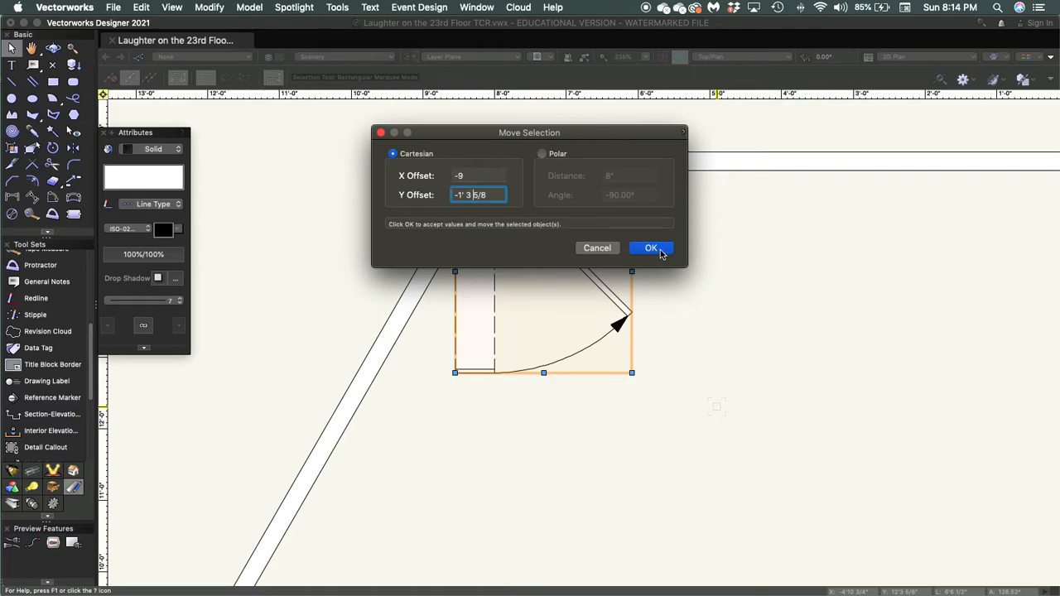
left_click(652, 248)
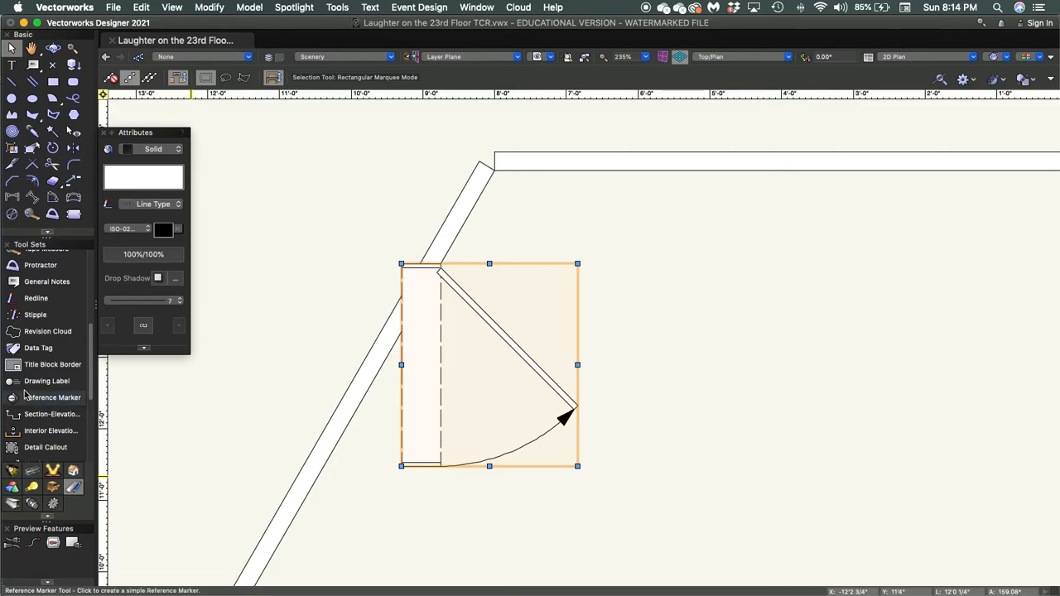
- Rotate the door group around the opening's upper-right corner so the dashed opening lines up with the angled wall
left_click(434, 239, "shift")
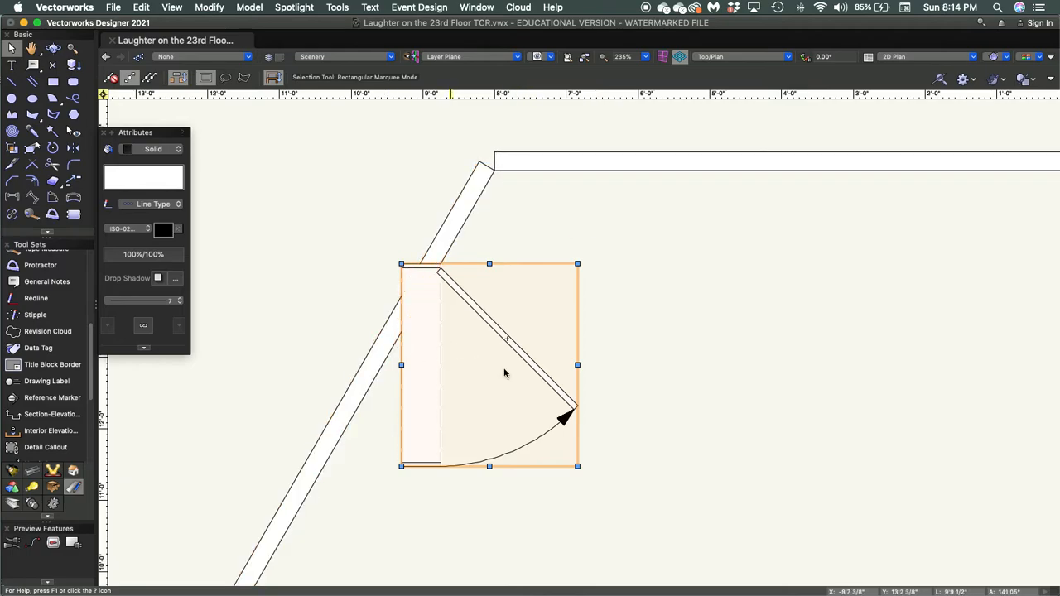
left_click(52, 148)
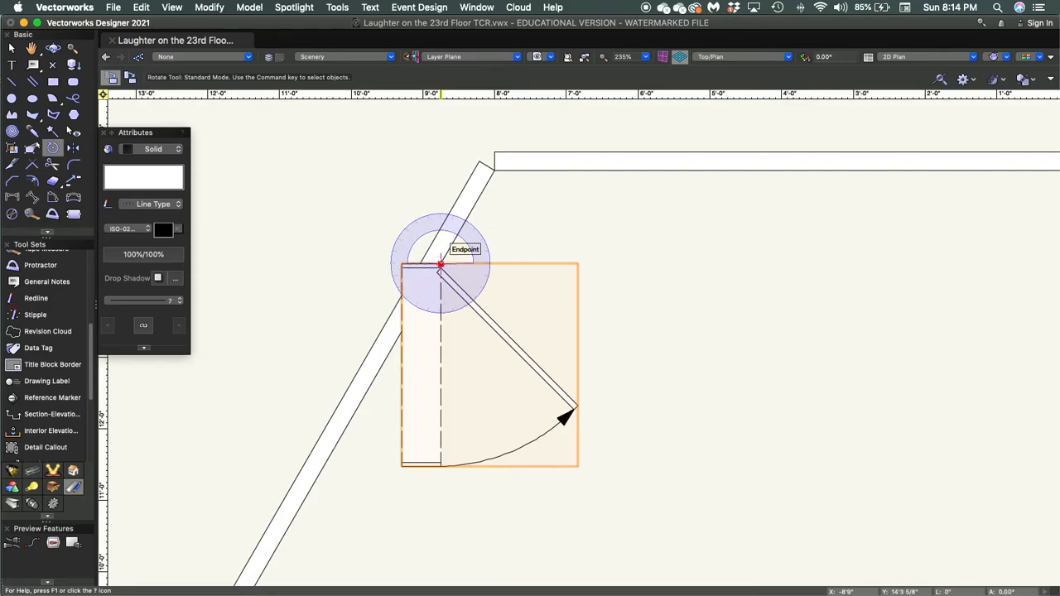
left_click(440, 265)
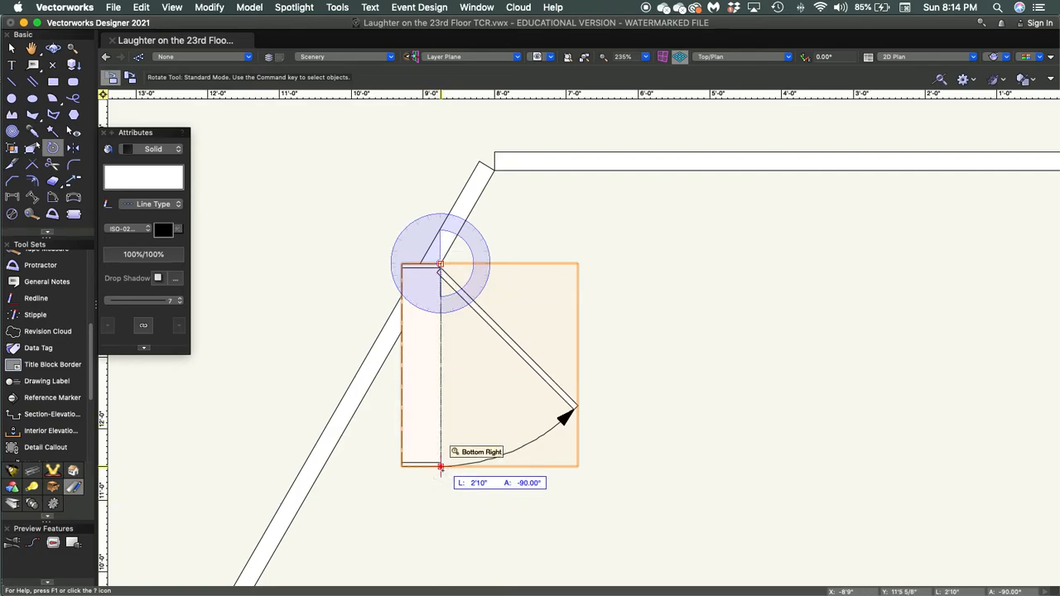
left_click(440, 467)
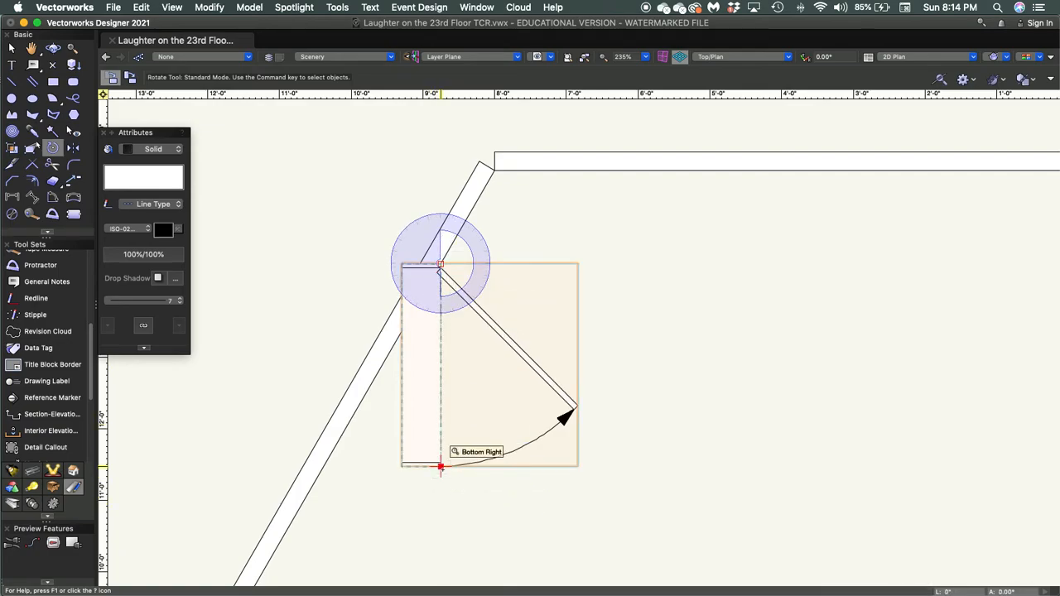
left_click(329, 455)
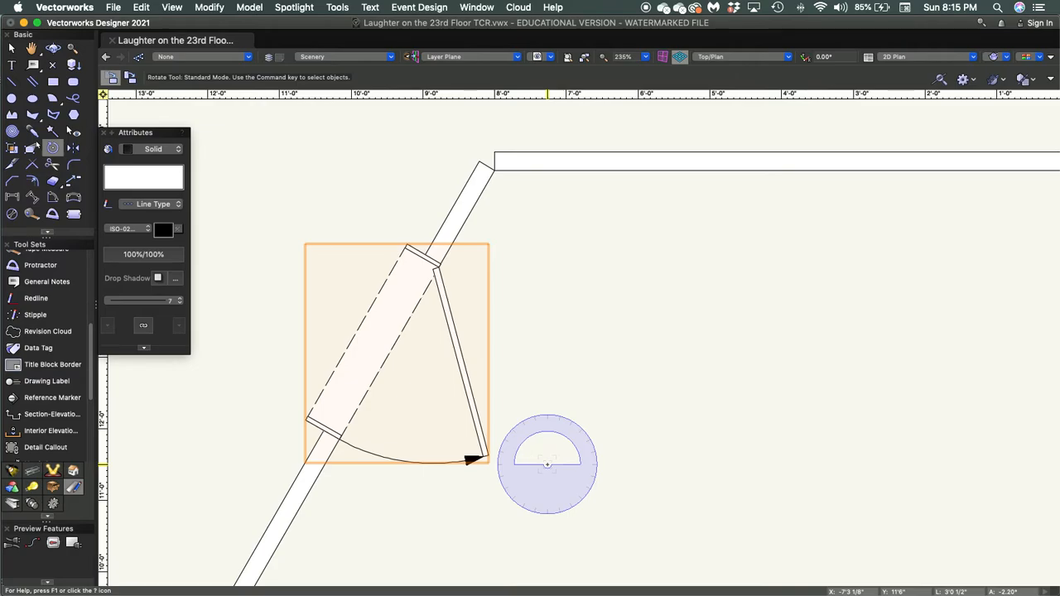
key("x")
key("x")
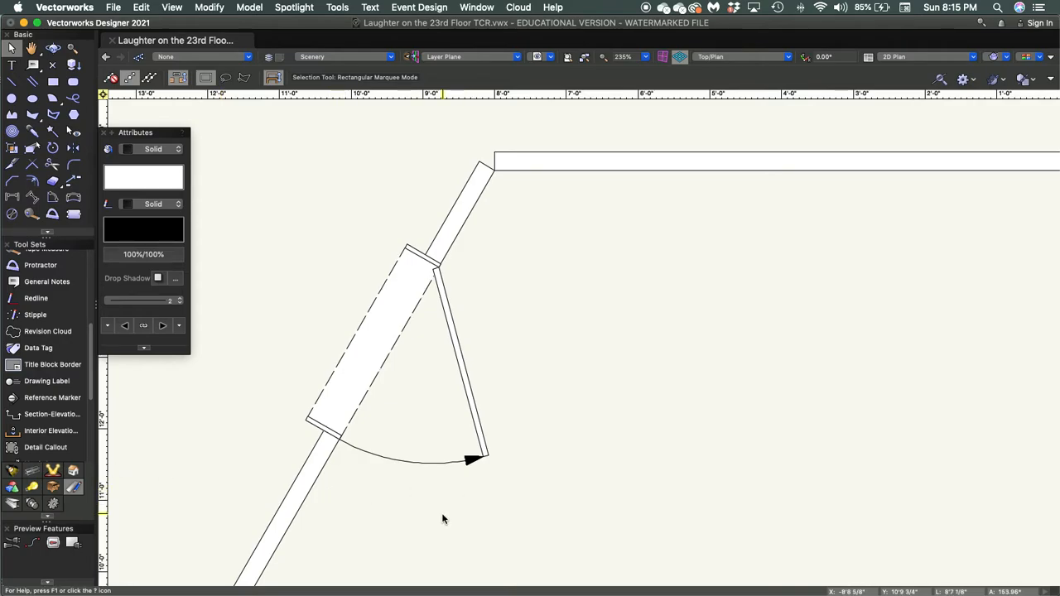
- Draw a closed polygon behind the door: 8' horizontally outward from the angled wall's upper corner, 4' down, across to the wall, and back to the start
left_click_drag(402, 509, 618, 478)
scroll(618, 478, "down", 5)
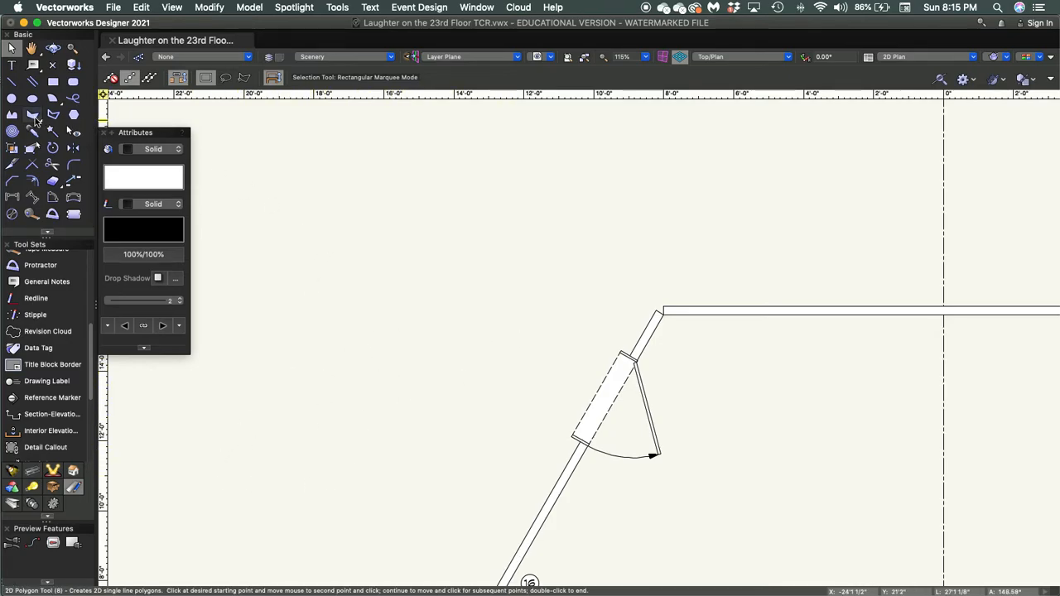
left_click(34, 120)
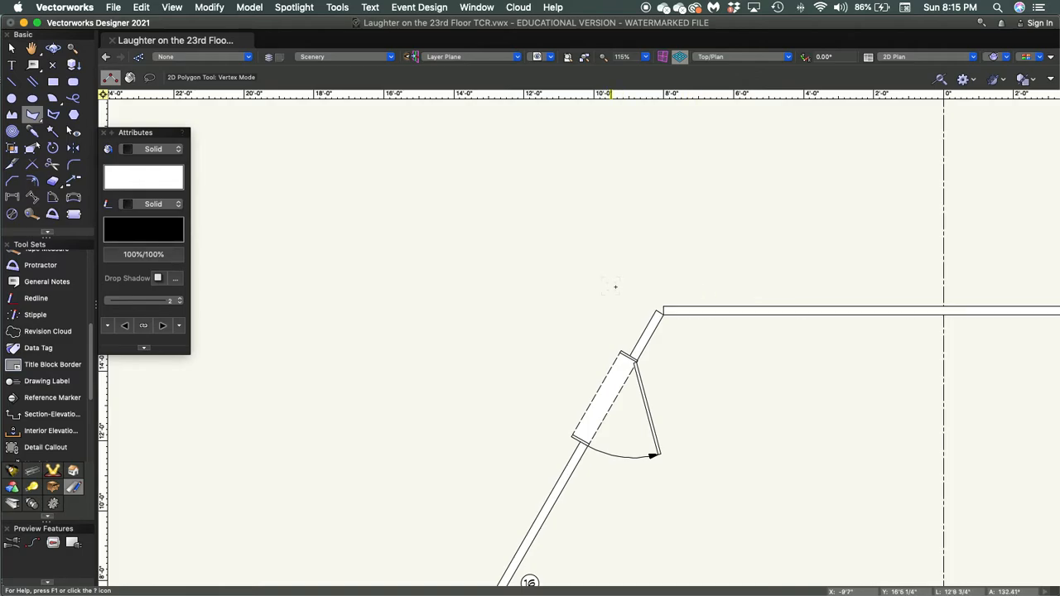
left_click(657, 310)
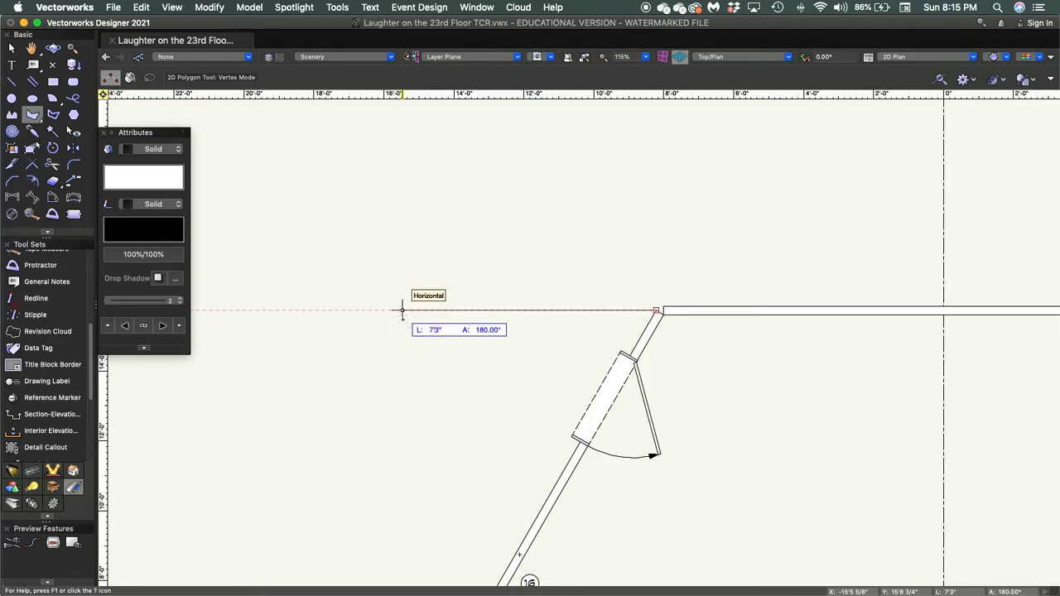
type("8'")
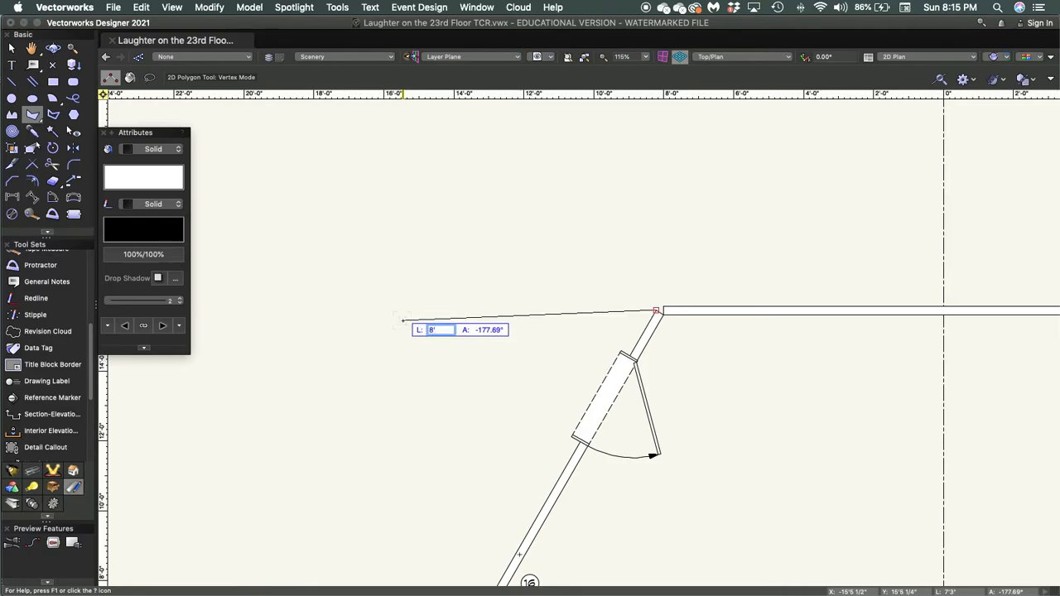
key("Tab")
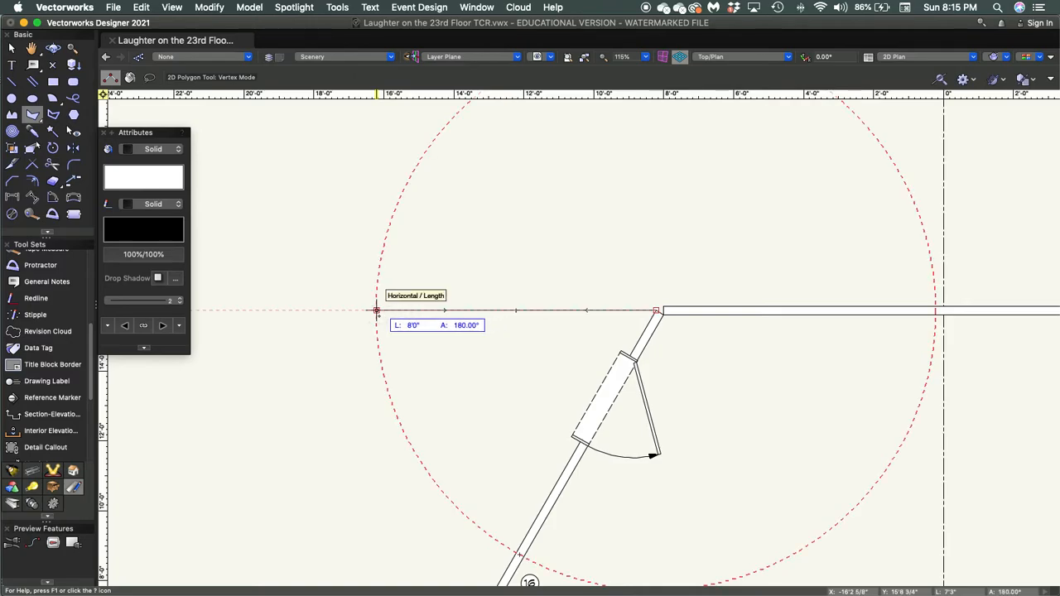
left_click(377, 310)
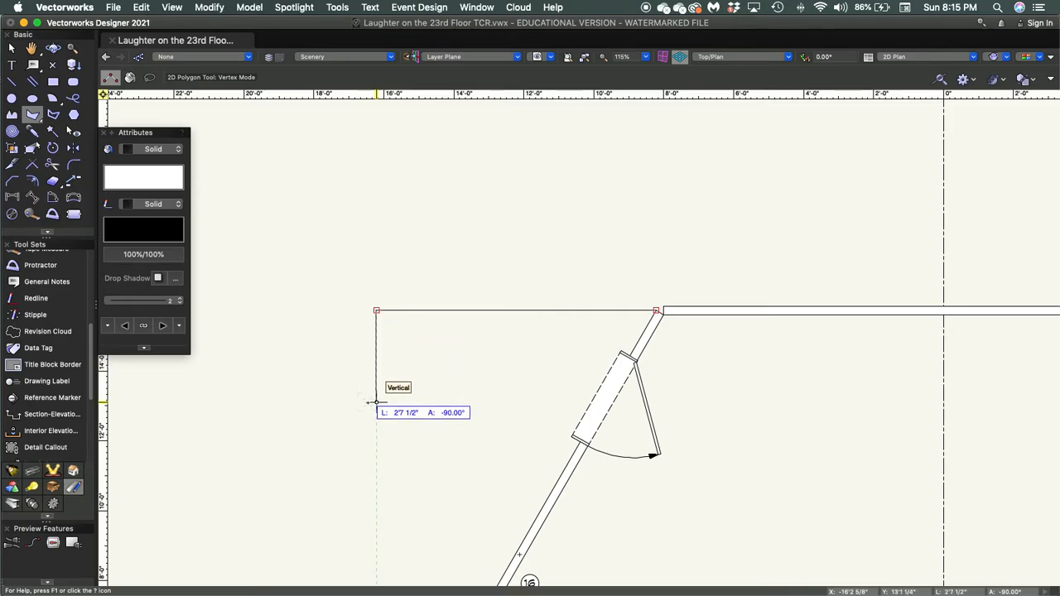
key("Tab")
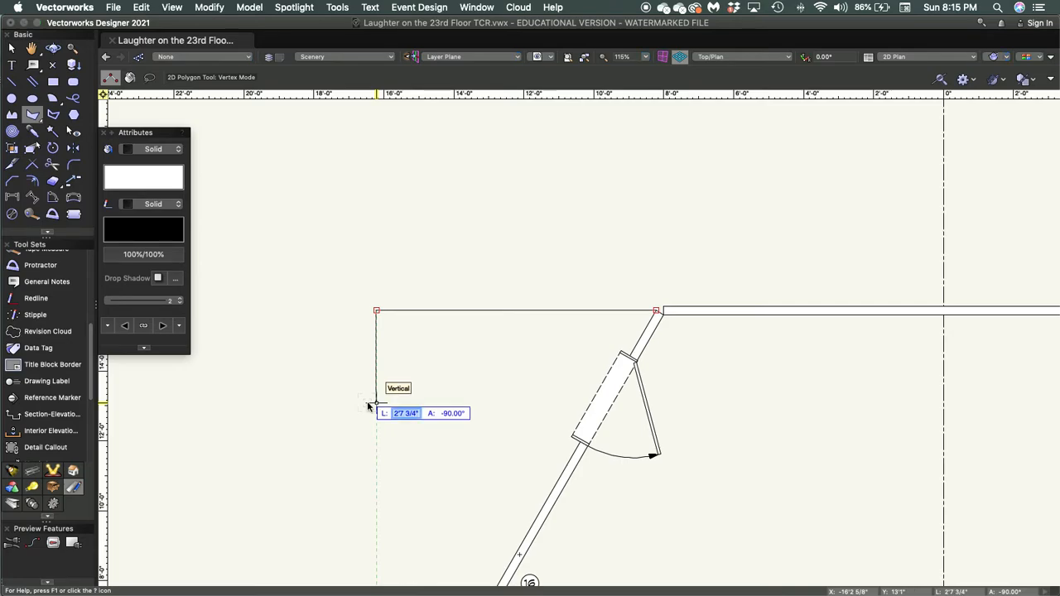
type("4")
key("Return")
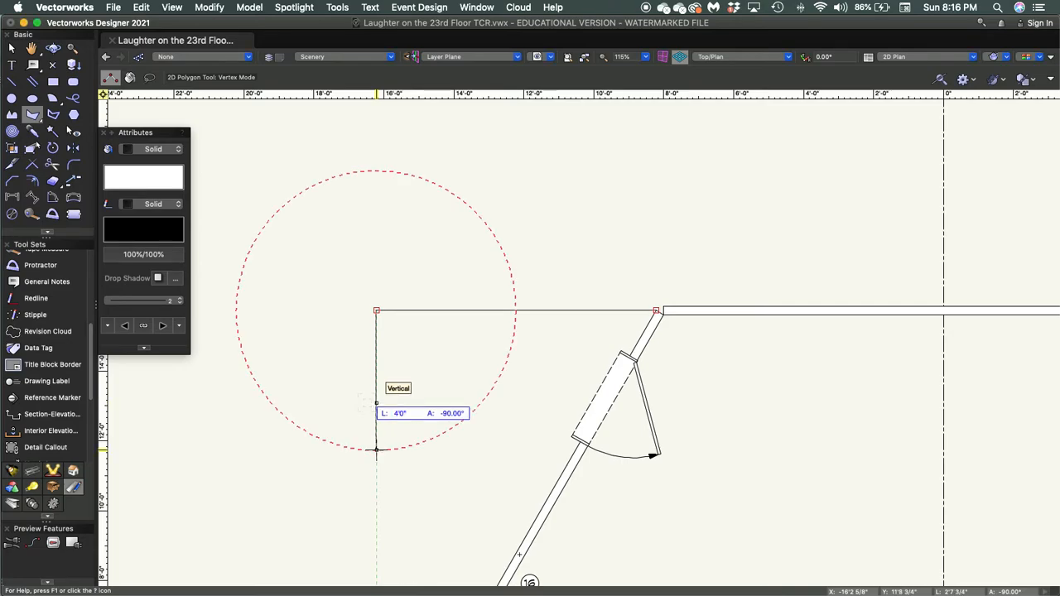
left_click(377, 450)
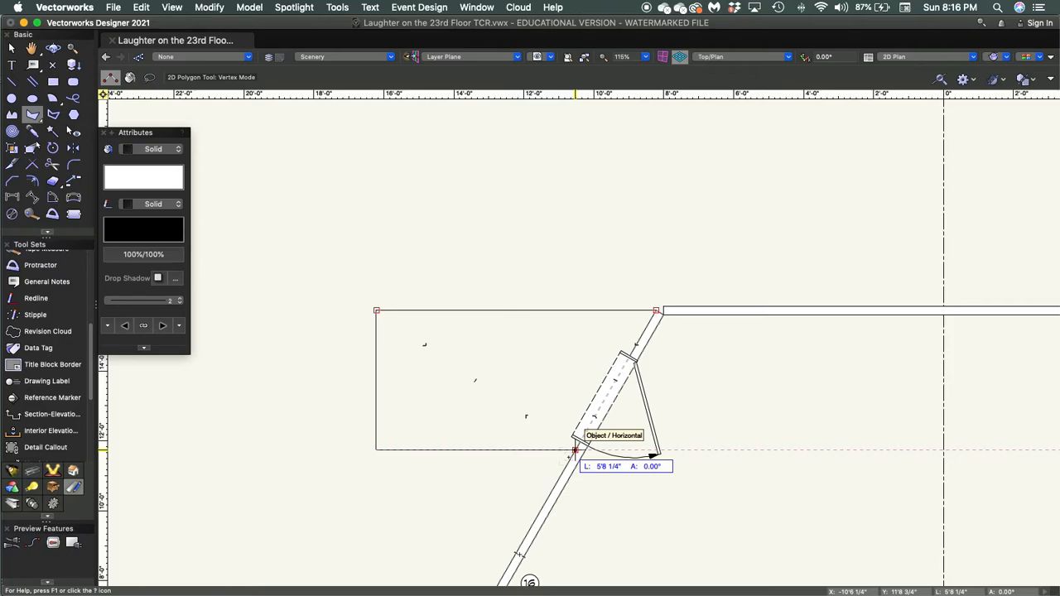
left_click(575, 449)
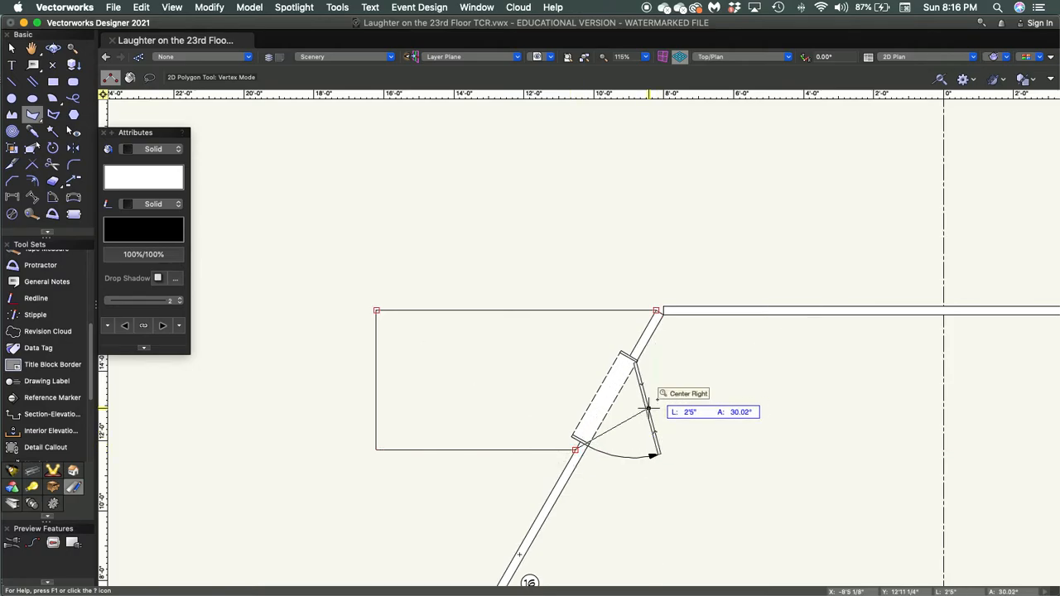
double_click(656, 310)
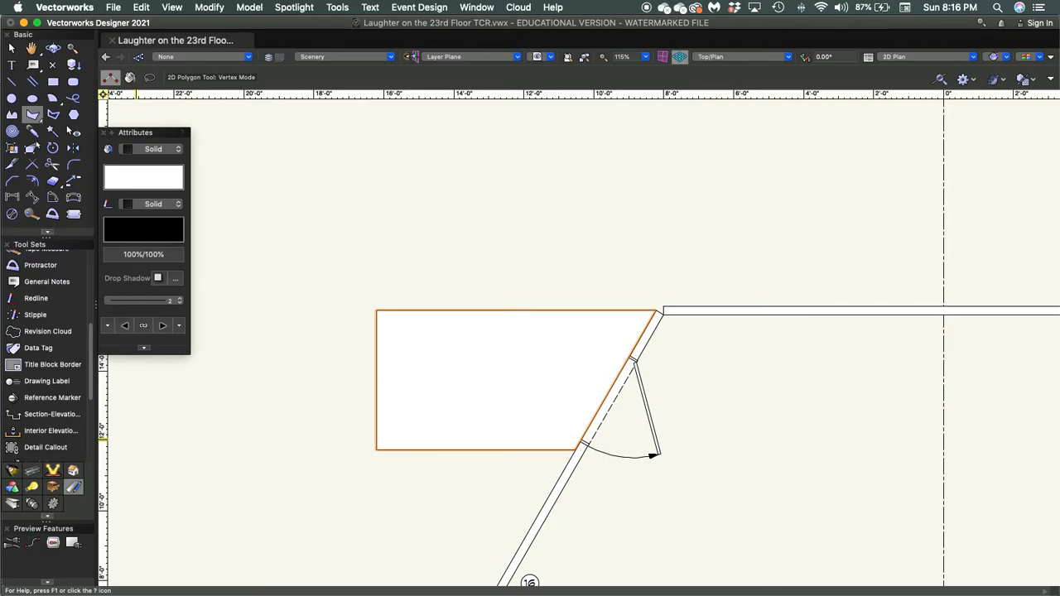
key("x")
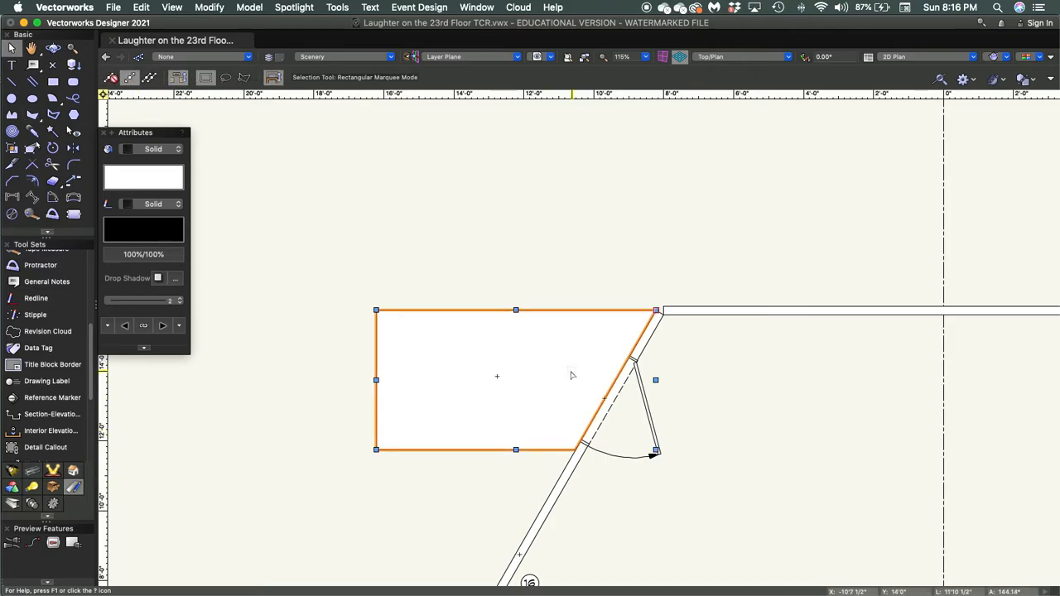
left_click(327, 347)
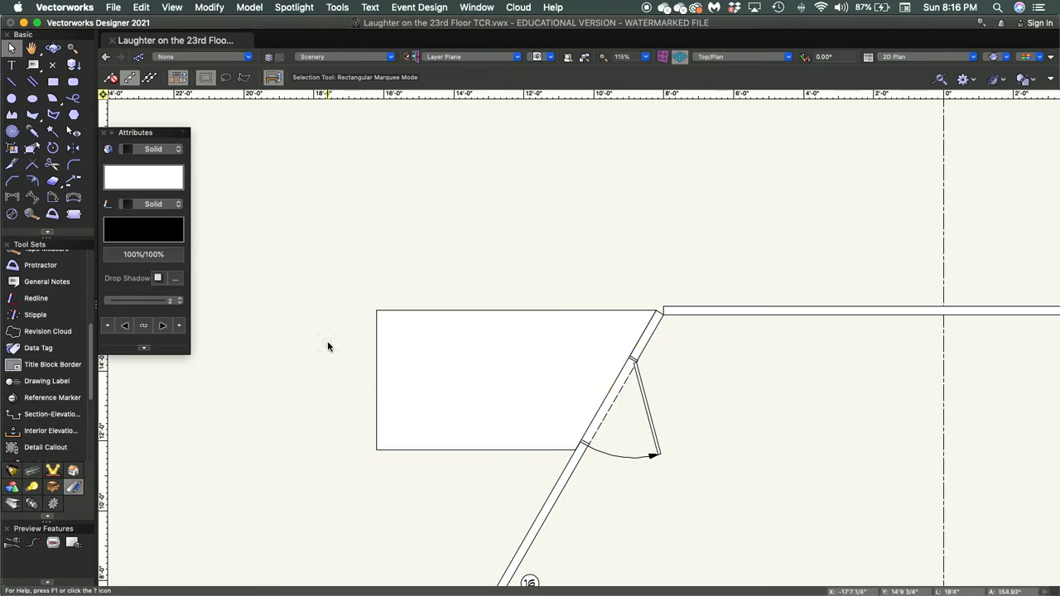
- Draw a rectangle 8" wide and 4' deep along the outer left edge of the polygon behind the door, starting from its upper-left corner
key("4")
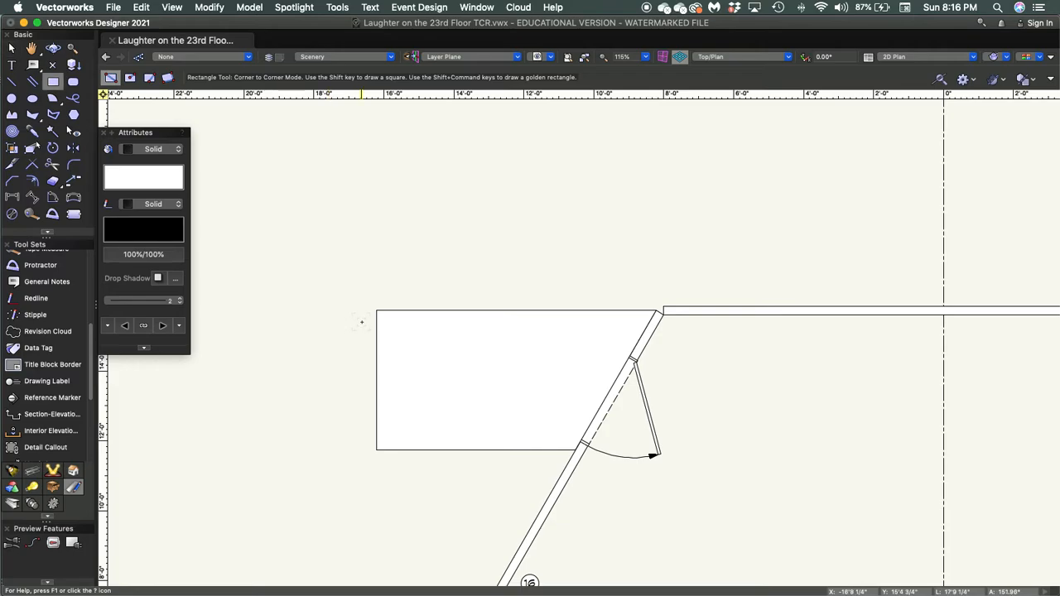
left_click(376, 311)
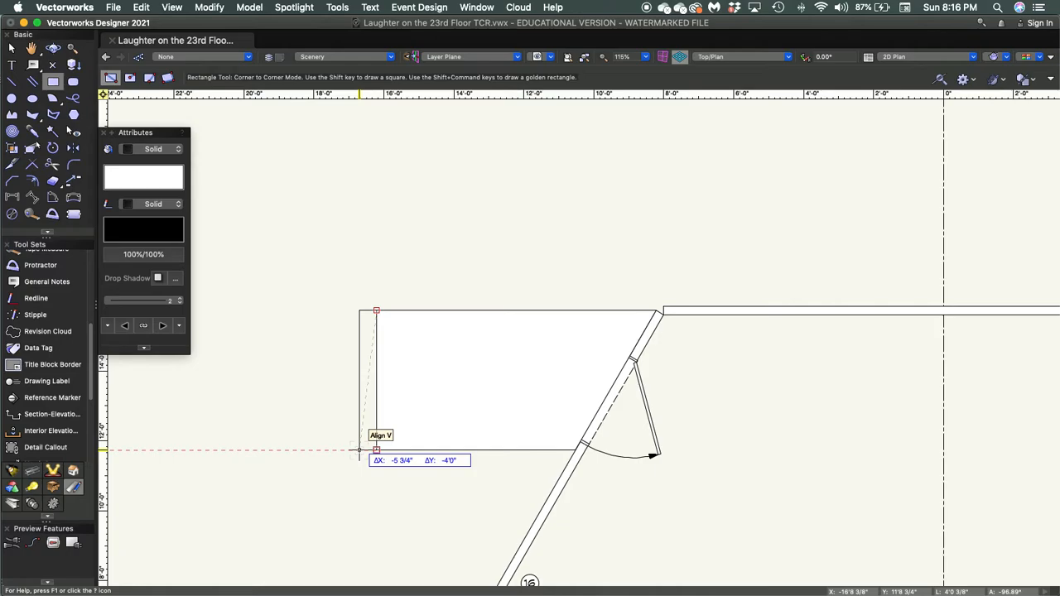
key("Tab")
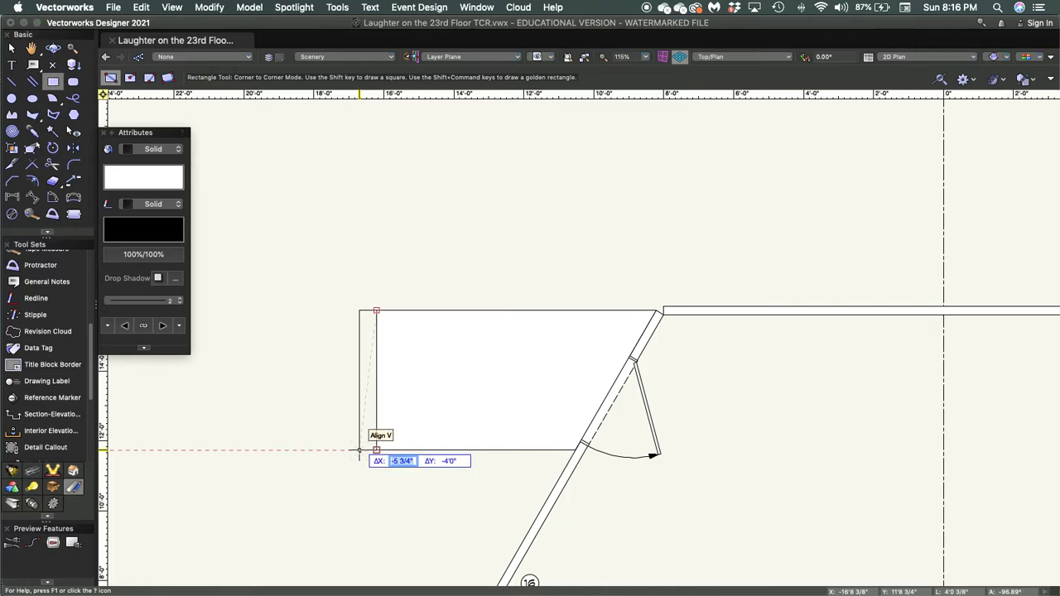
type("-8")
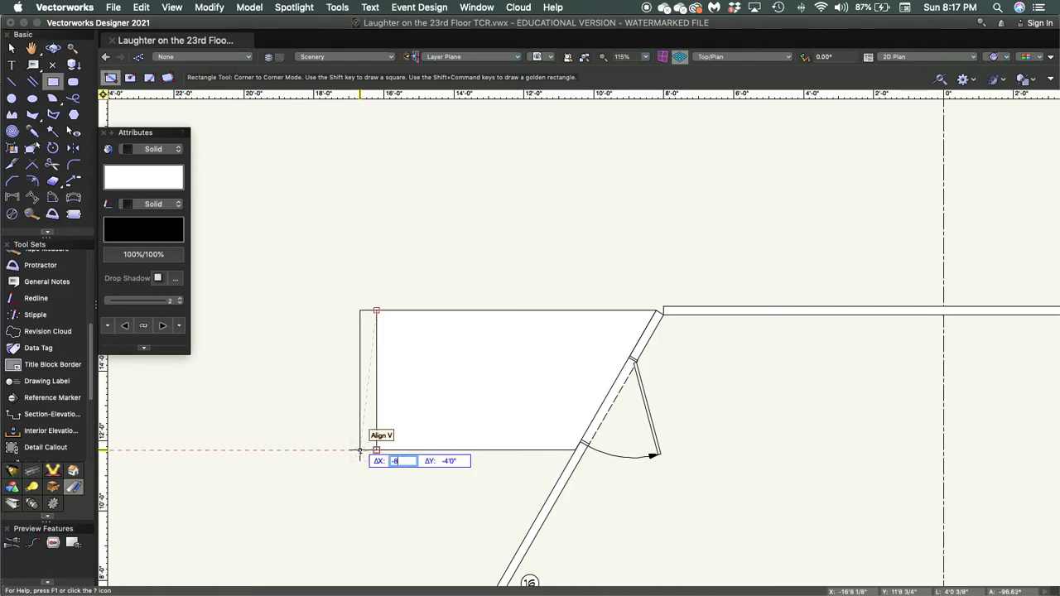
key("Tab")
type("4")
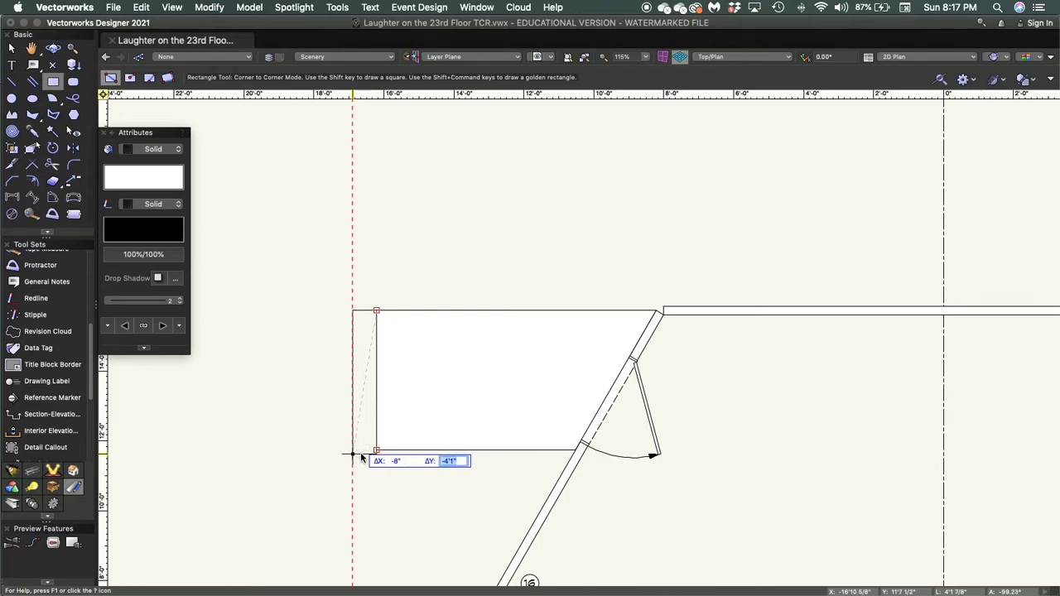
key("Tab")
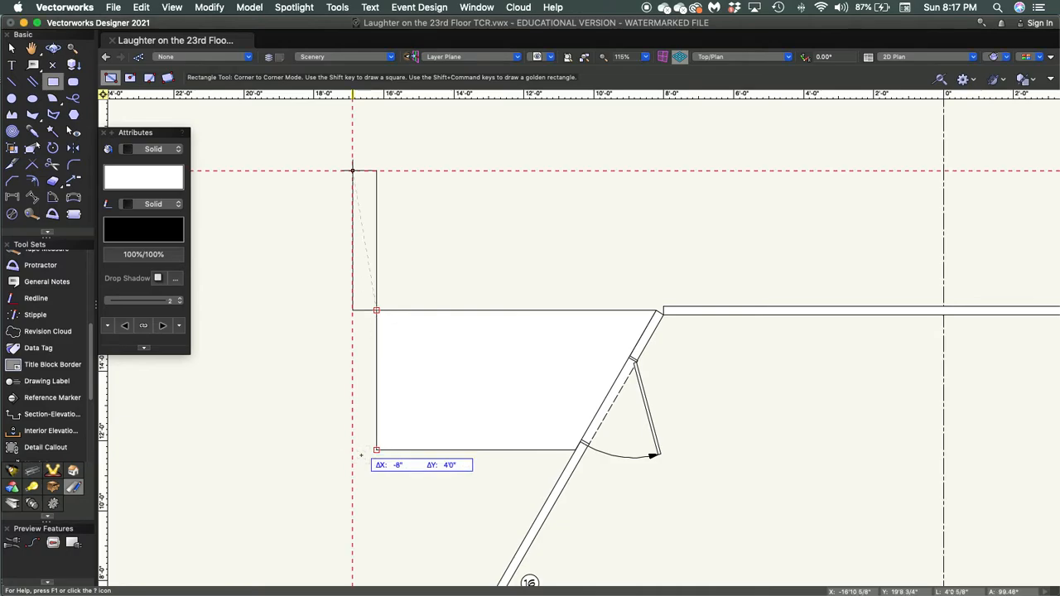
key("Tab")
key("Tab")
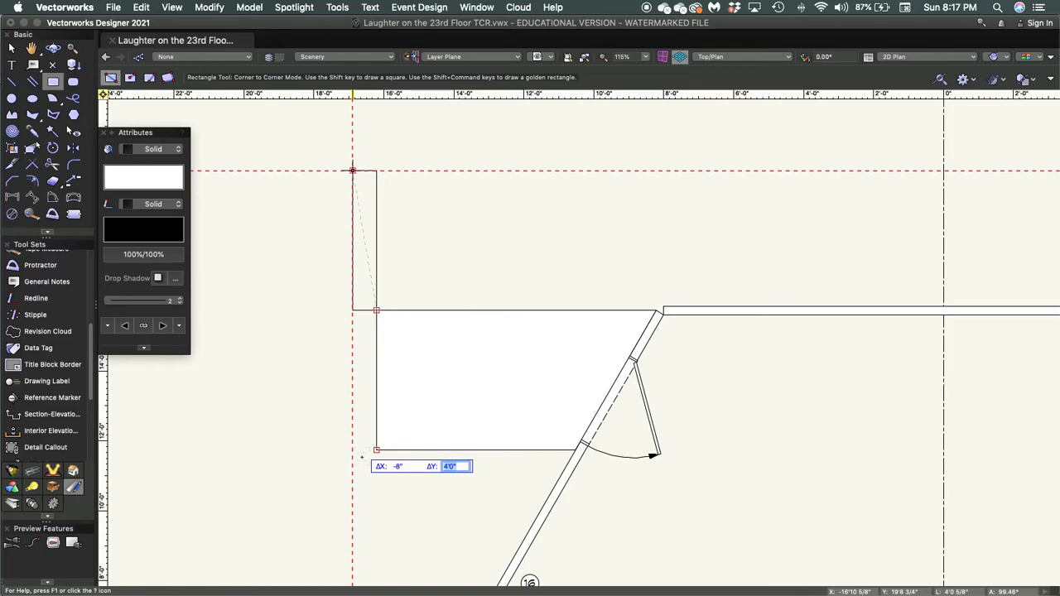
type("-4'")
key("Tab")
key("Tab")
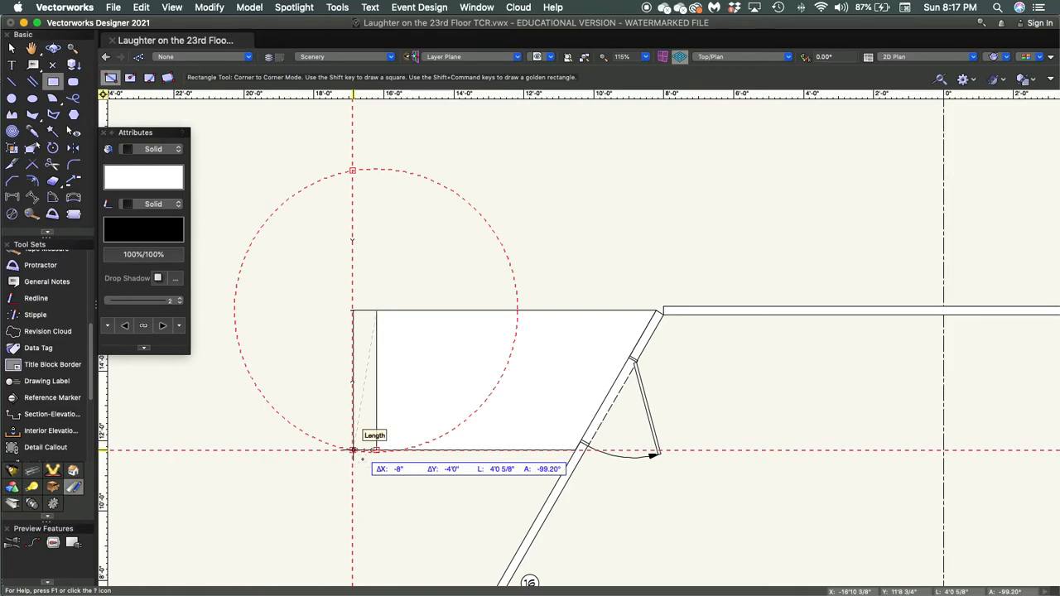
key("Return")
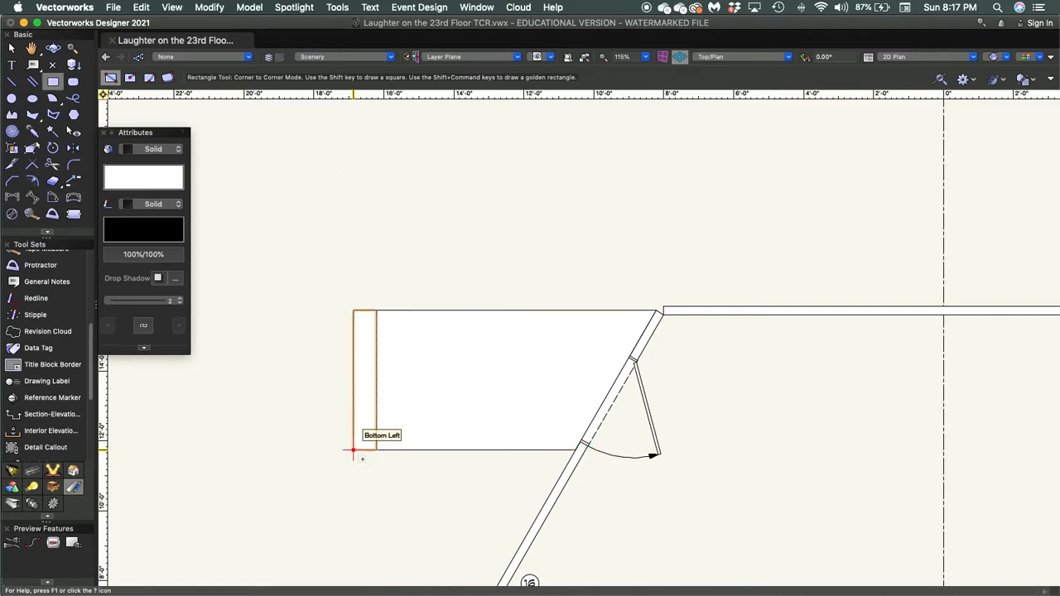
key("x")
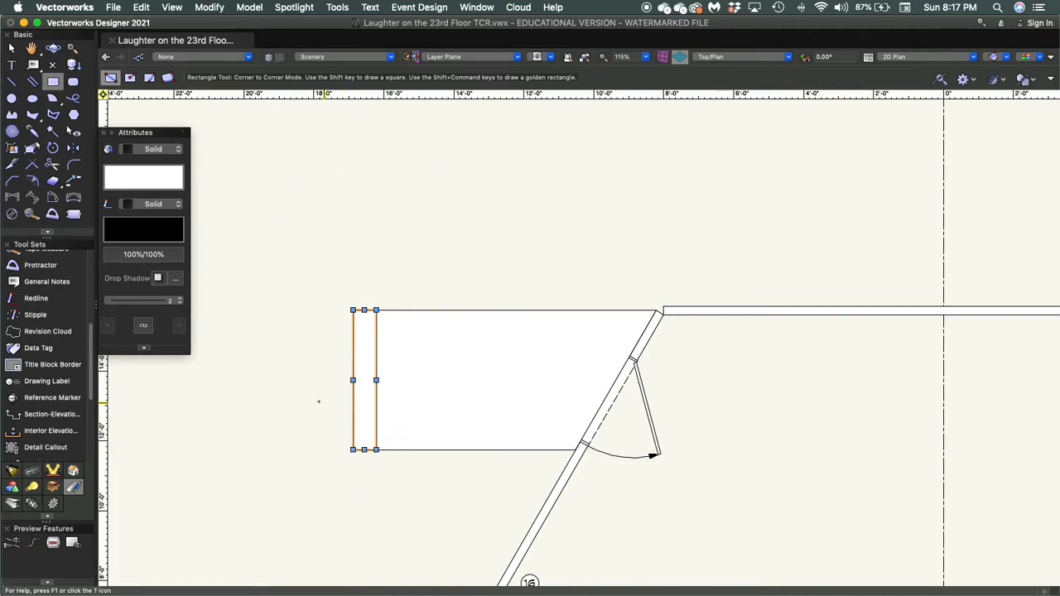
left_click(312, 389)
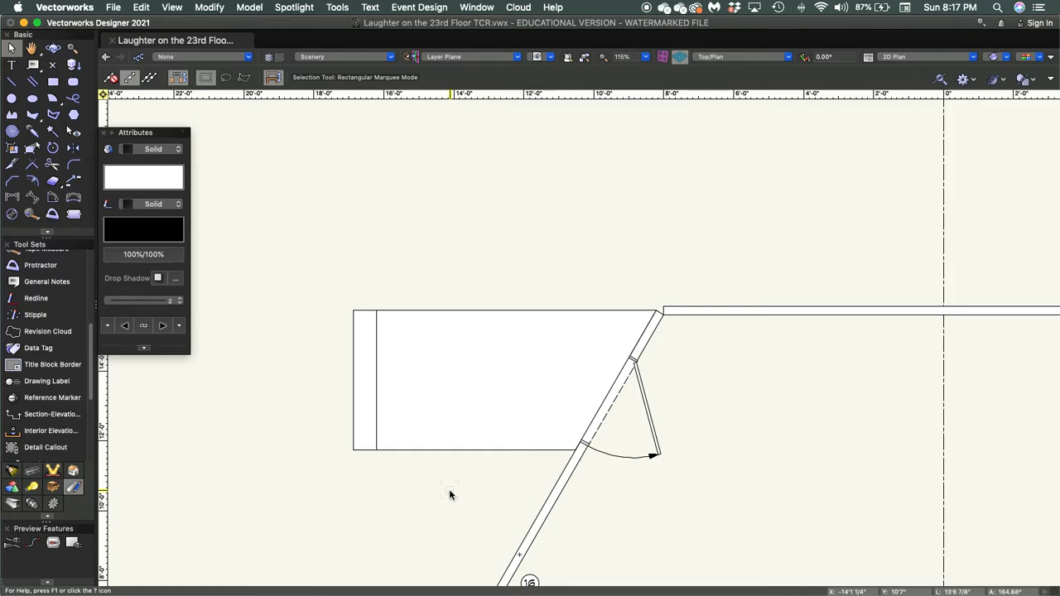
middle_click_drag(446, 497, 466, 359)
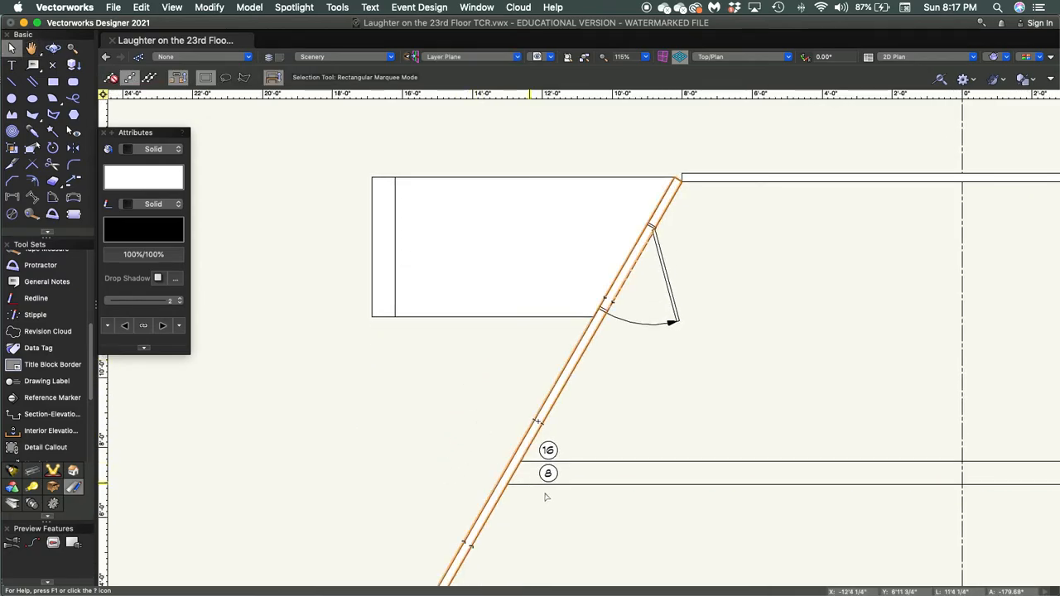
left_click_drag(586, 513, 537, 429)
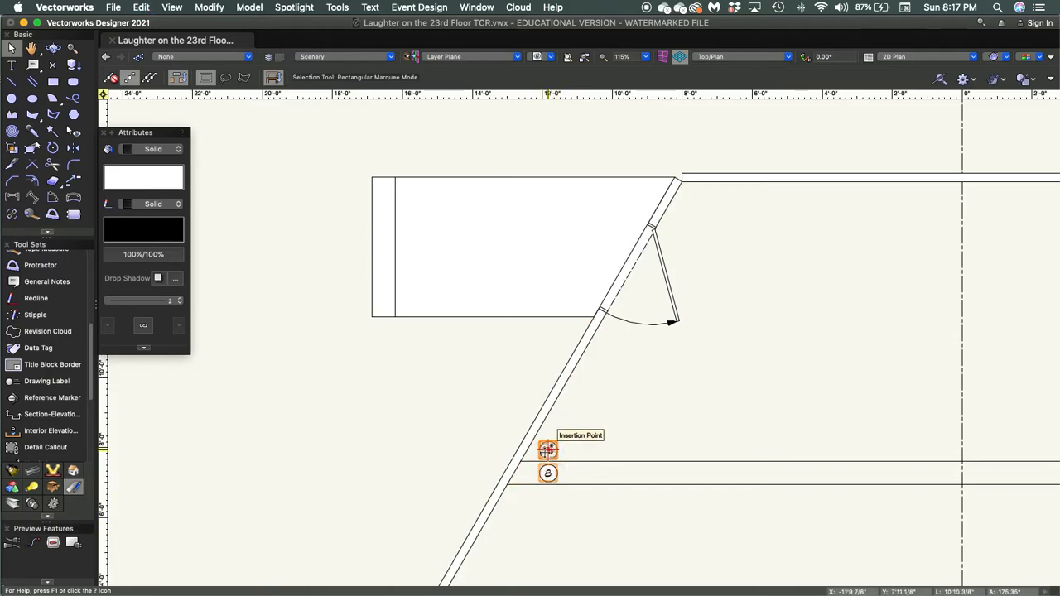
left_click_drag(547, 448, 411, 190)
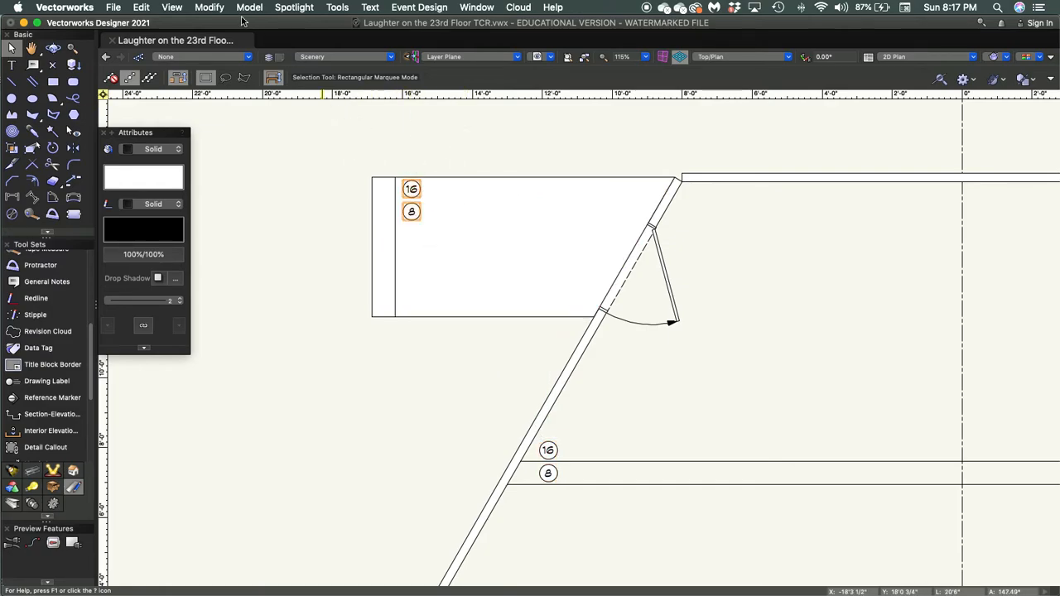
left_click(214, 8)
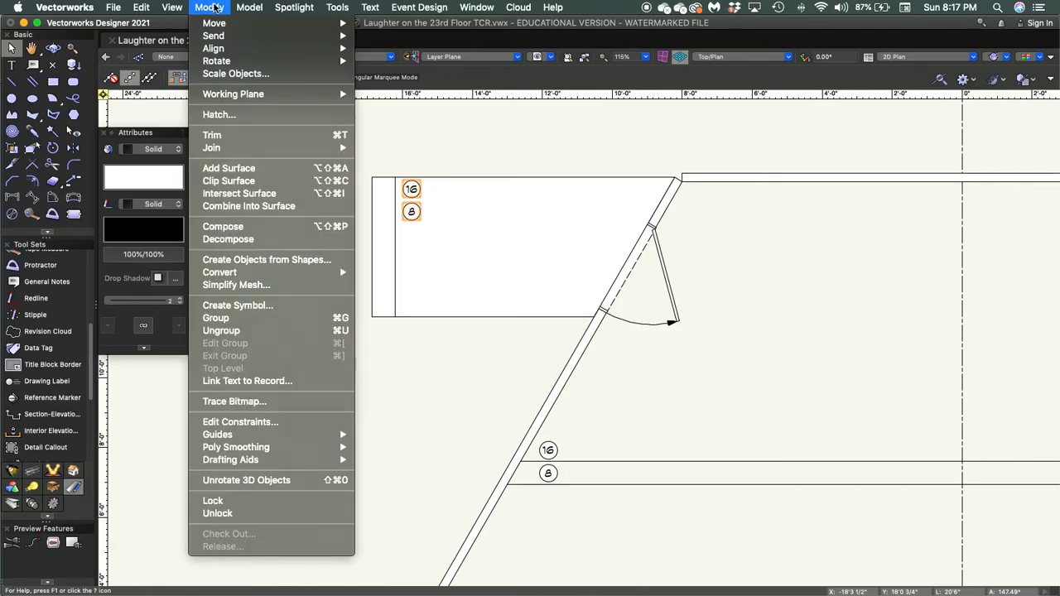
mouse_move(231, 63)
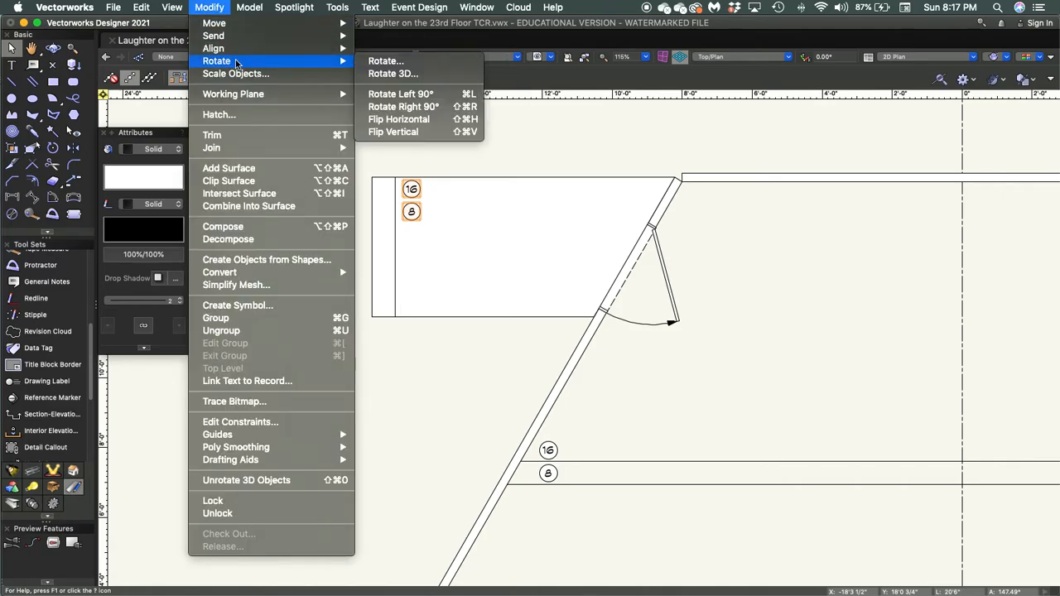
mouse_move(294, 51)
left_click(404, 107)
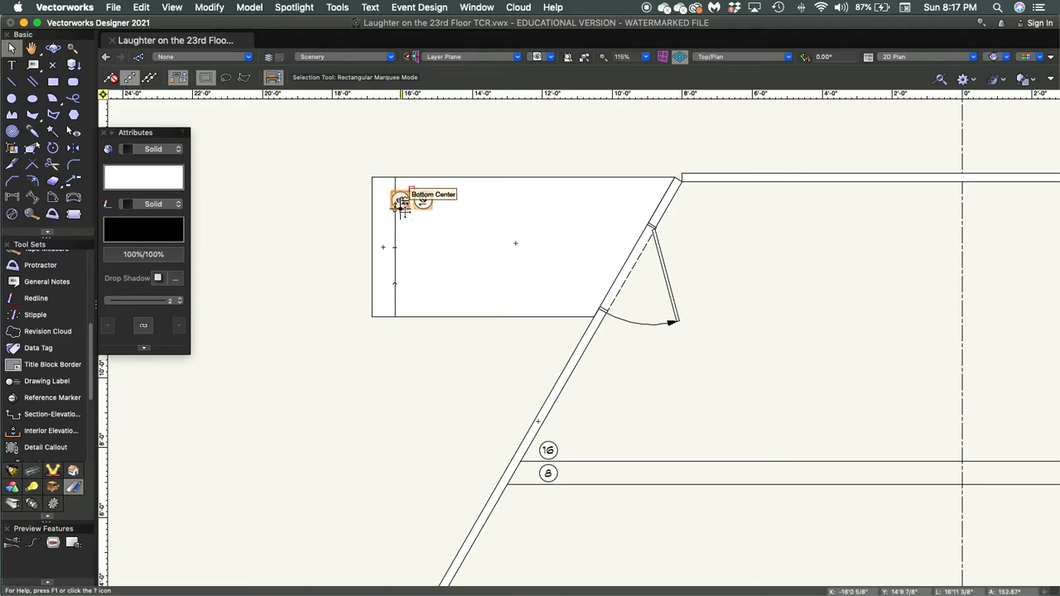
left_click_drag(413, 206, 409, 308)
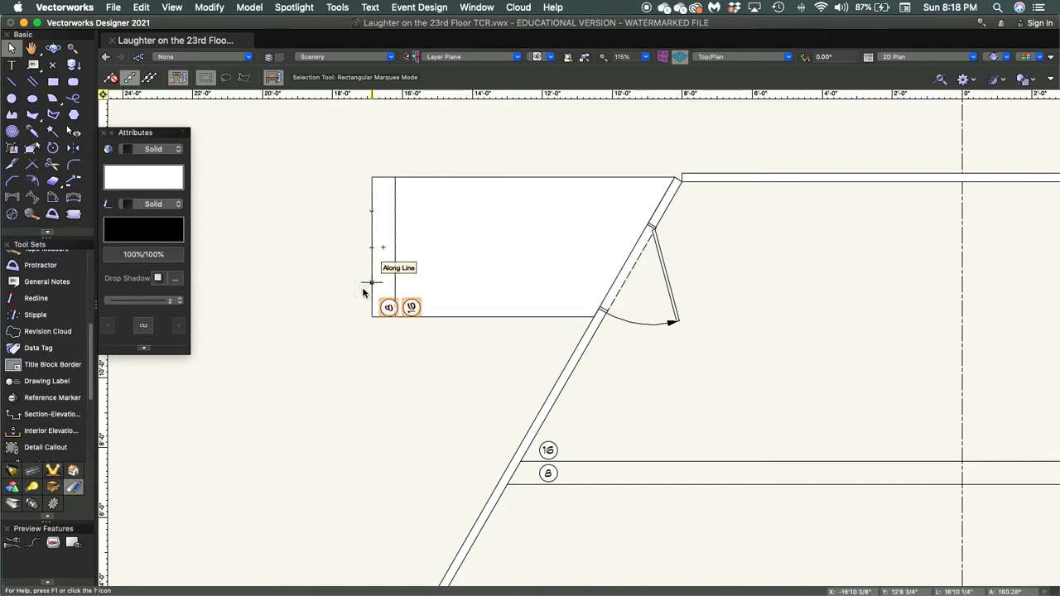
key("Delete")
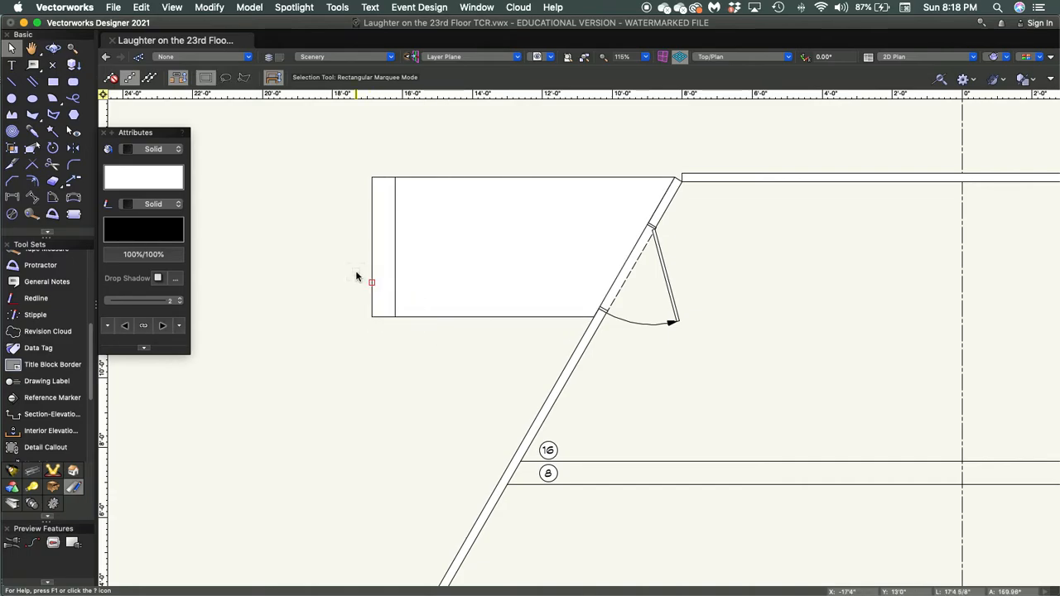
- Place a copy of the circled 8 height label at the lower end of the narrow rectangle beside the polygon
scroll(408, 398, "up", 3)
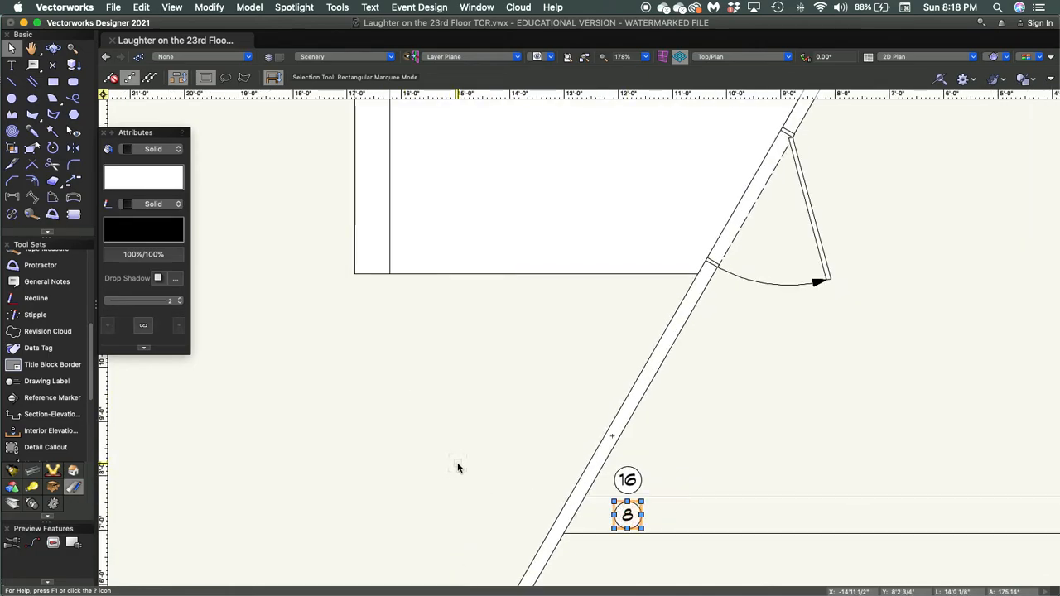
key("super+c")
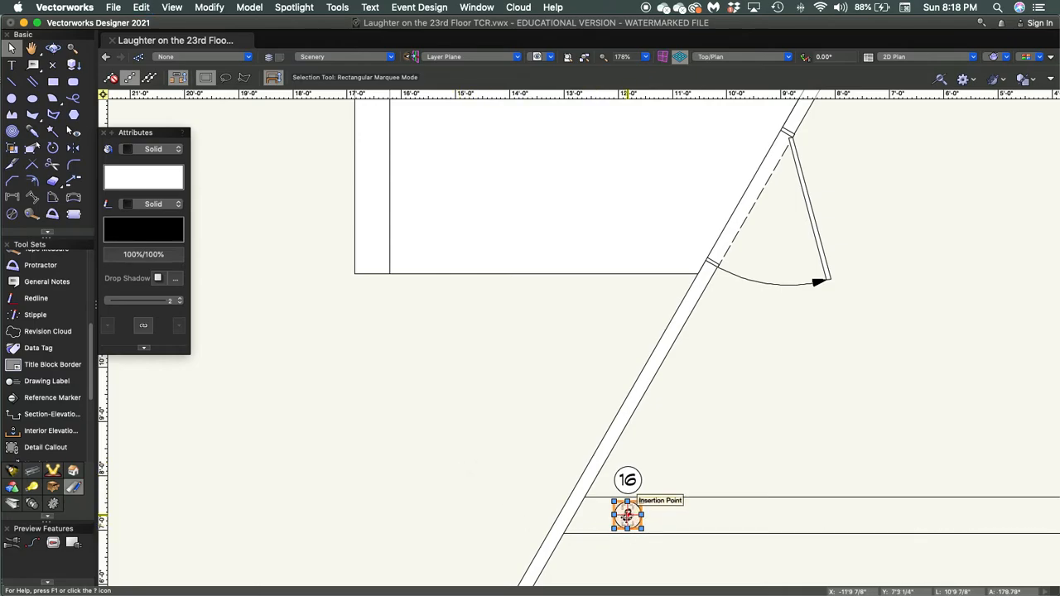
left_click_drag(627, 515, 368, 248)
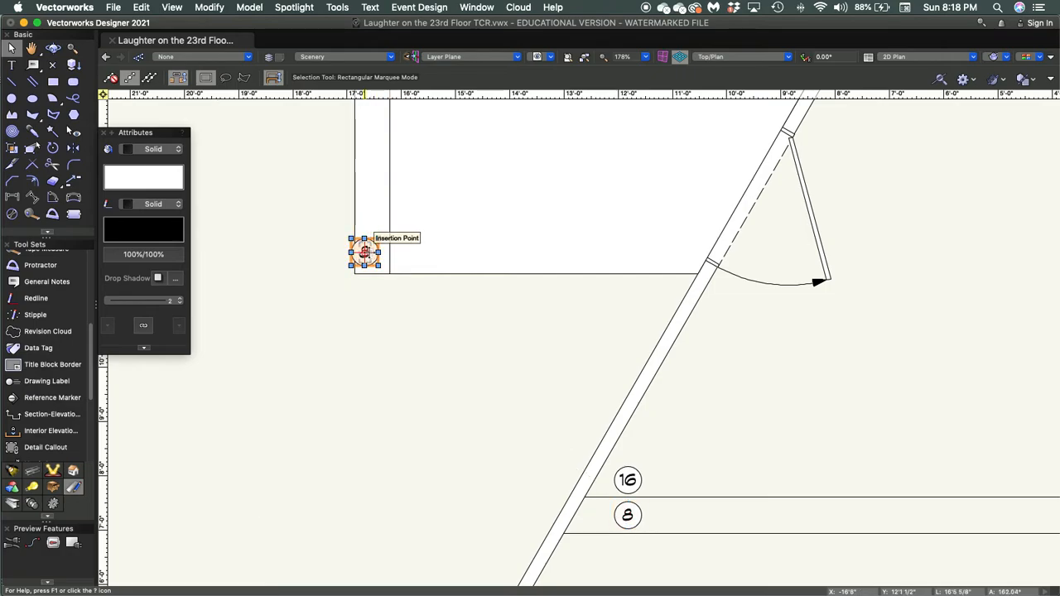
- Center the circled 8 label across the narrow rectangle and place a copy of the circled 16 label in the adjoining polygon's lower-left corner
left_click_drag(366, 252, 371, 252)
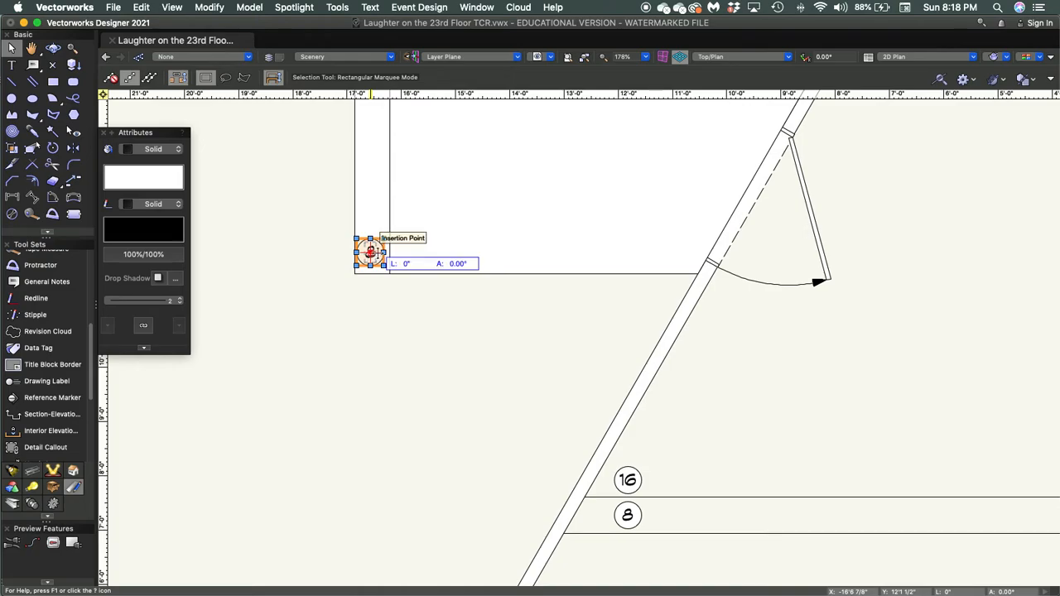
left_click(612, 481)
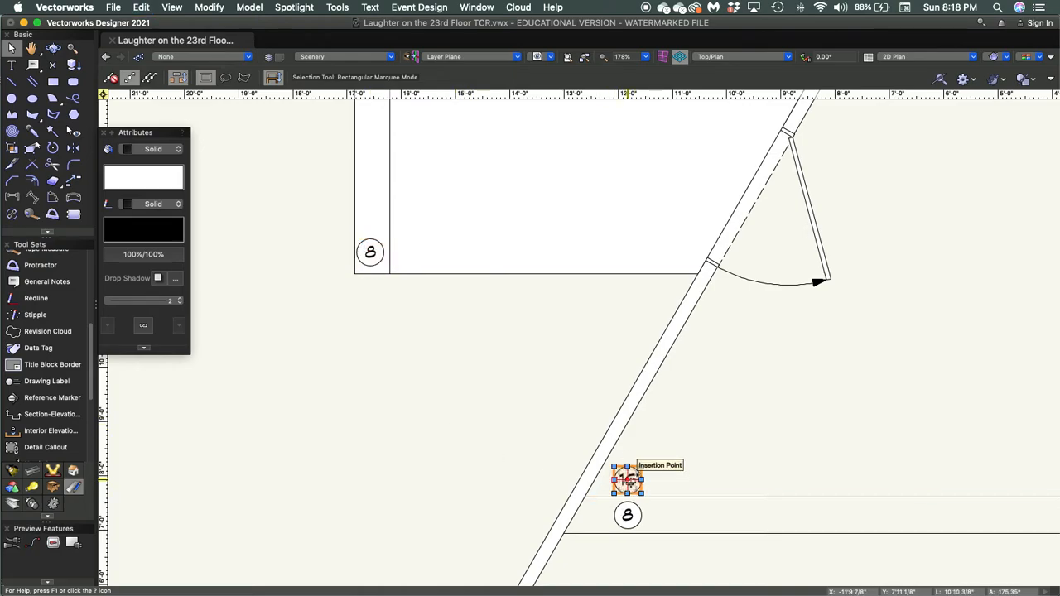
left_click_drag(627, 479, 415, 253)
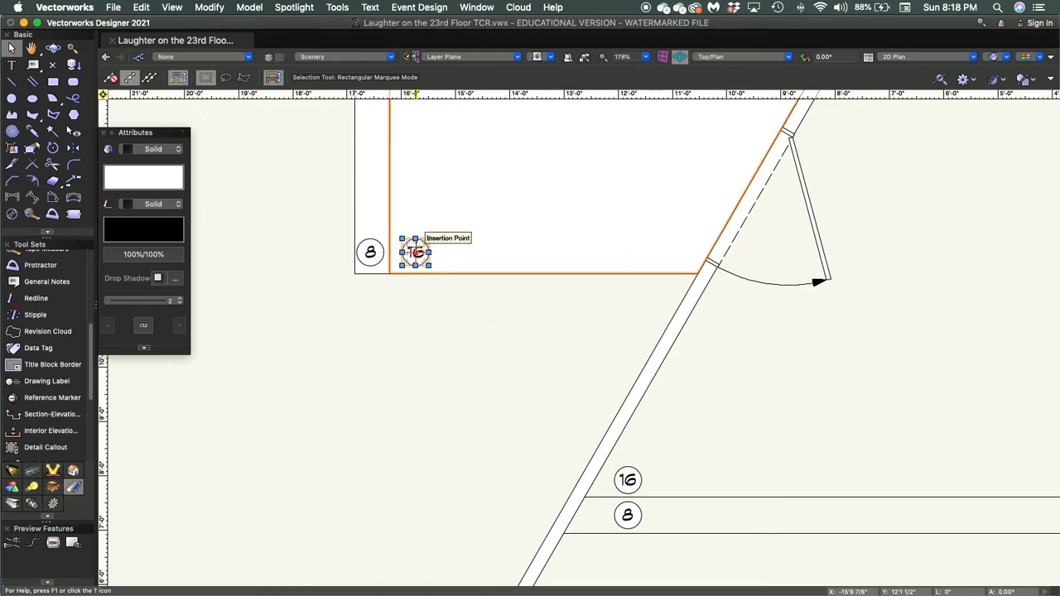
left_click(440, 389)
scroll(440, 390, "down", 3)
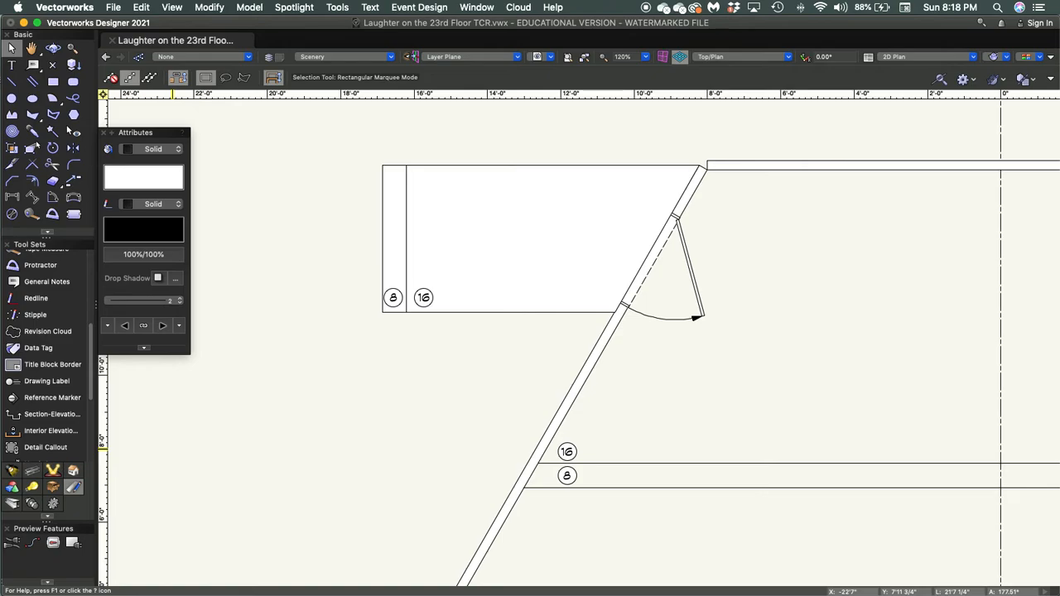
left_click(442, 223)
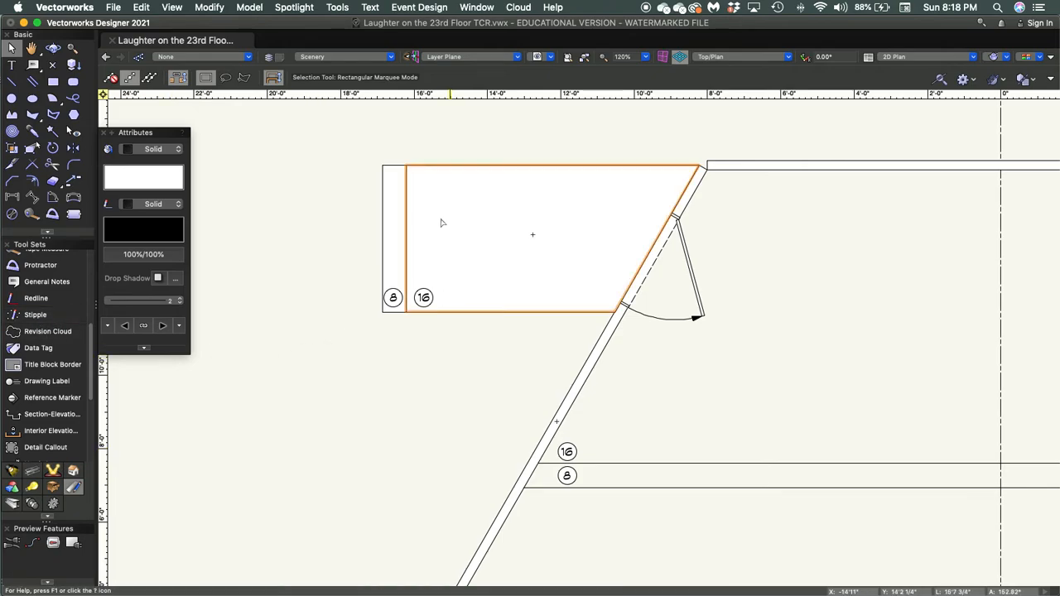
- Draw a rectangle 3" deep along the platform's upper edge, from the narrow rectangle's upper-right corner to the angled wall
scroll(327, 181, "up", 3)
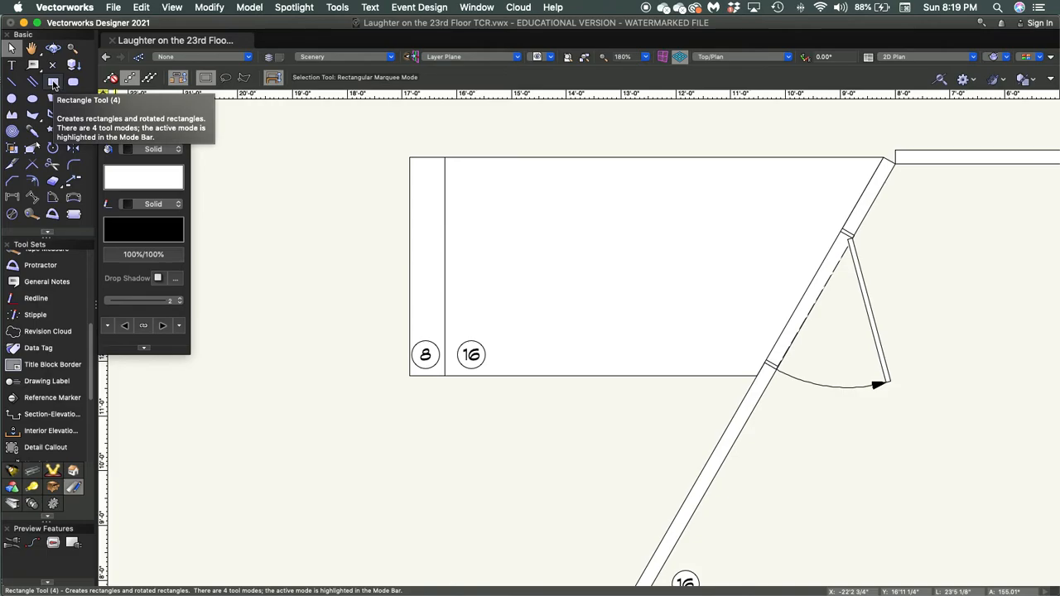
left_click(53, 82)
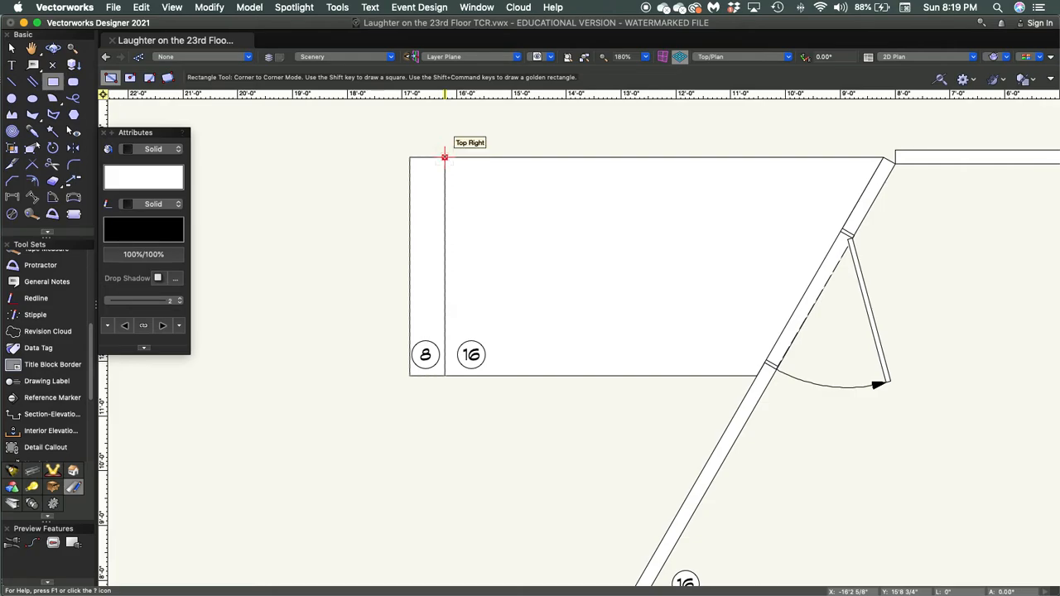
left_click(445, 158)
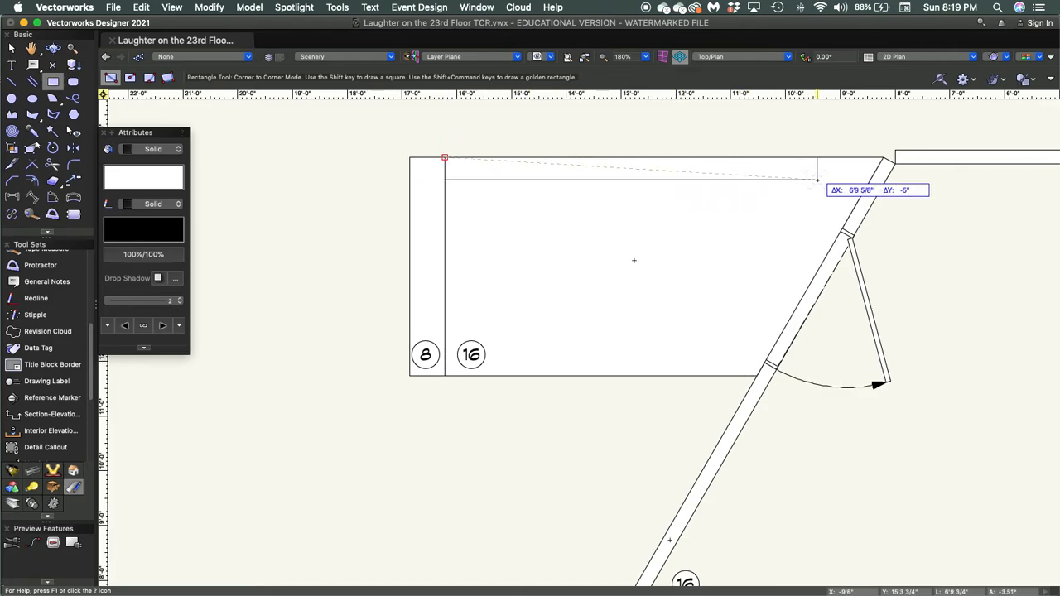
key("Tab")
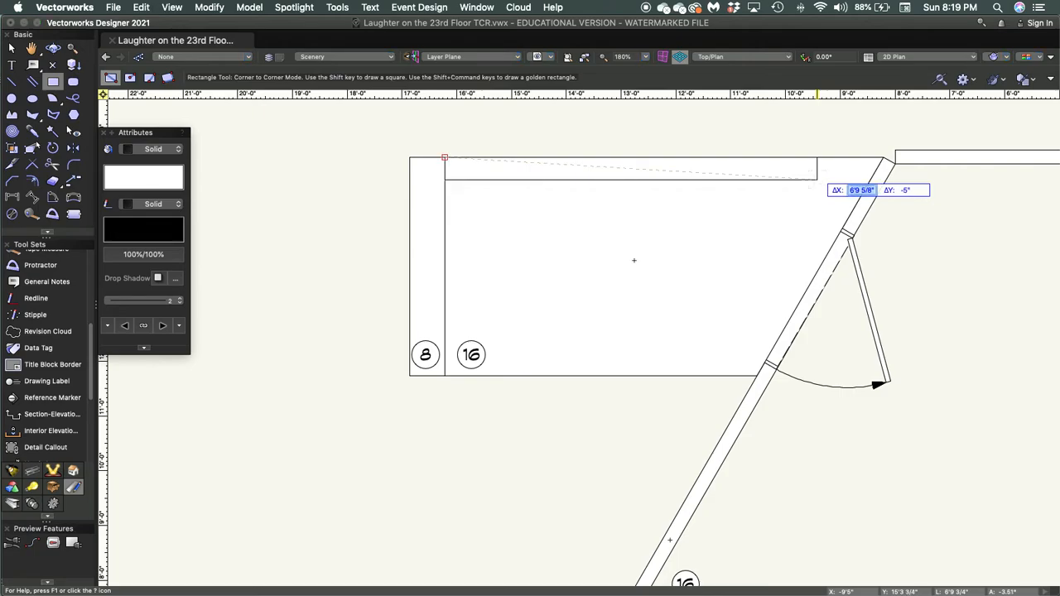
key("Tab")
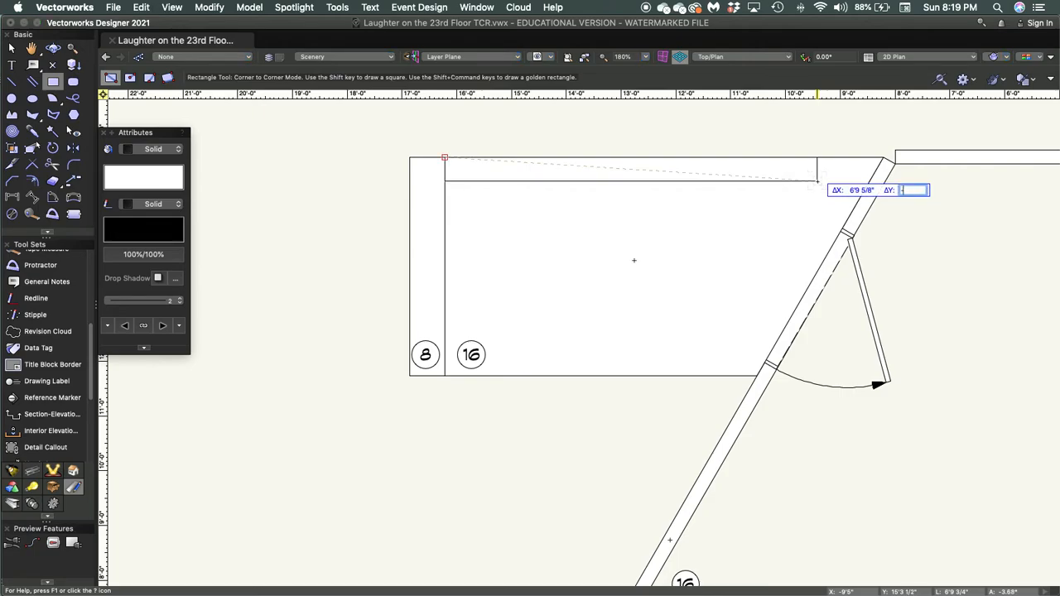
type("-3")
key("Tab")
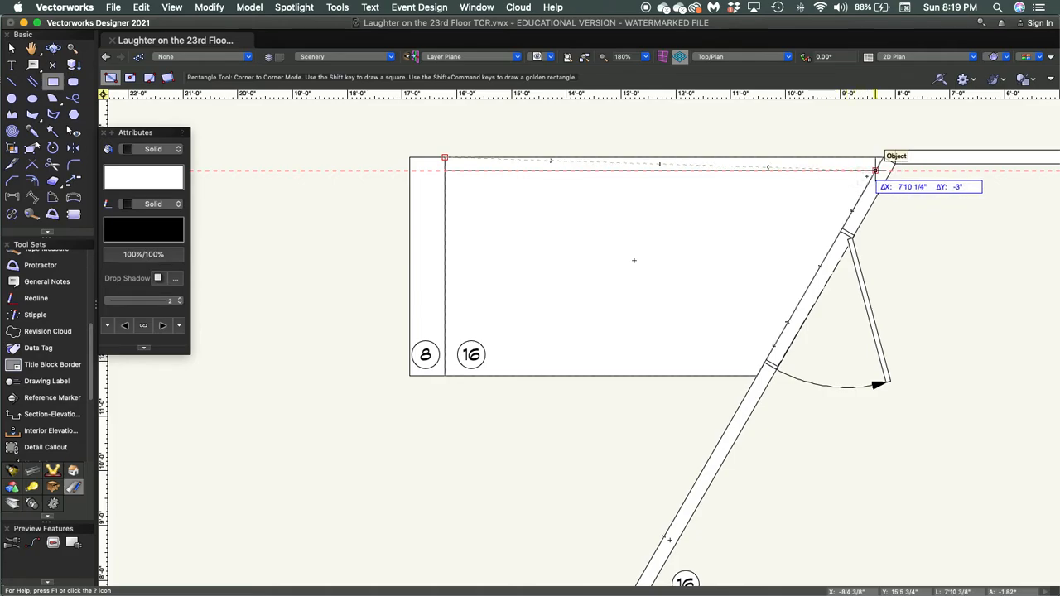
left_click(875, 171)
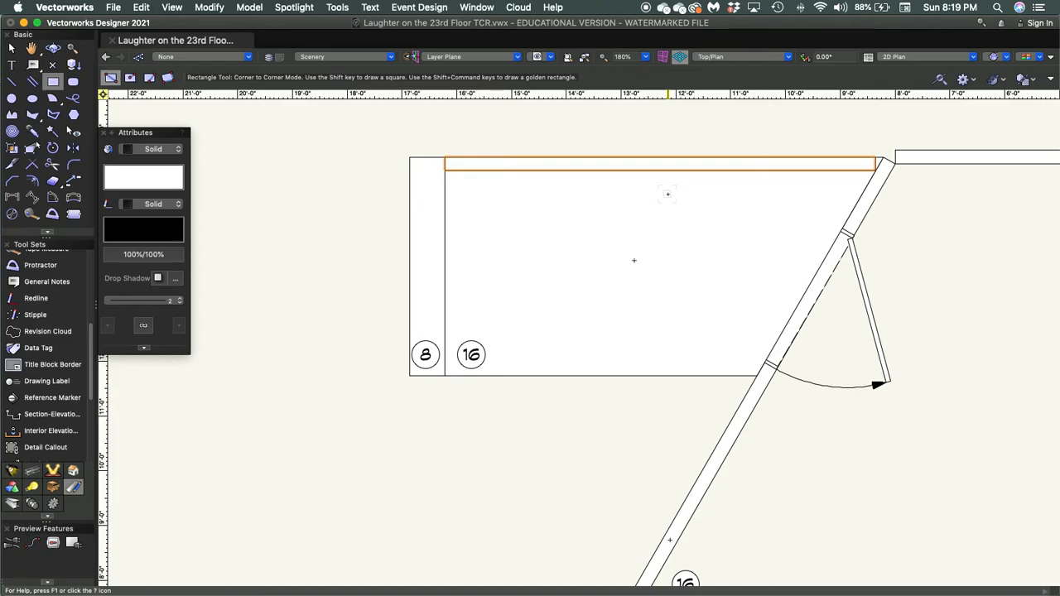
key("x")
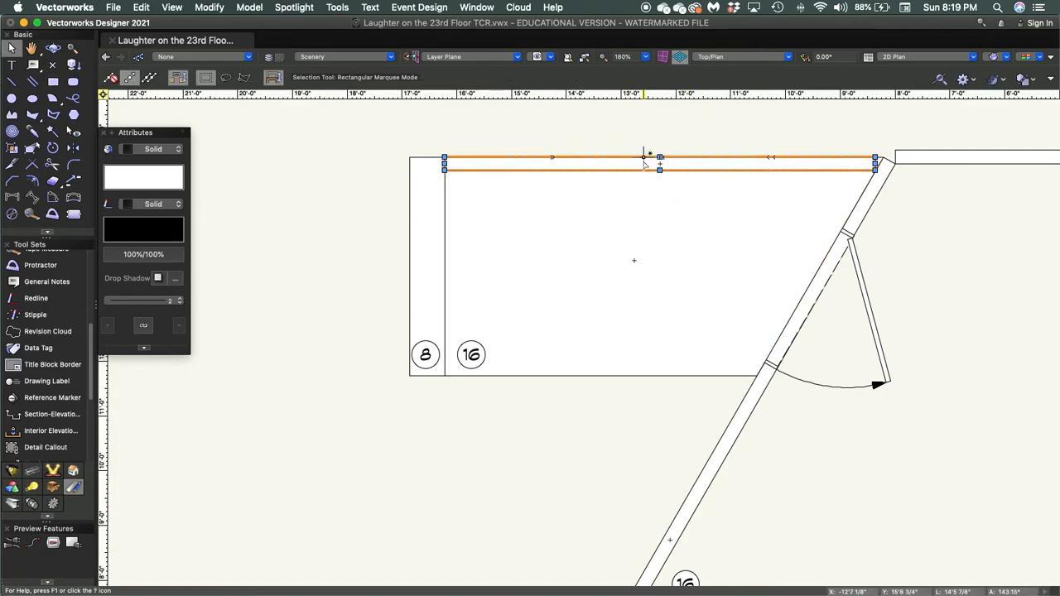
left_click(406, 144)
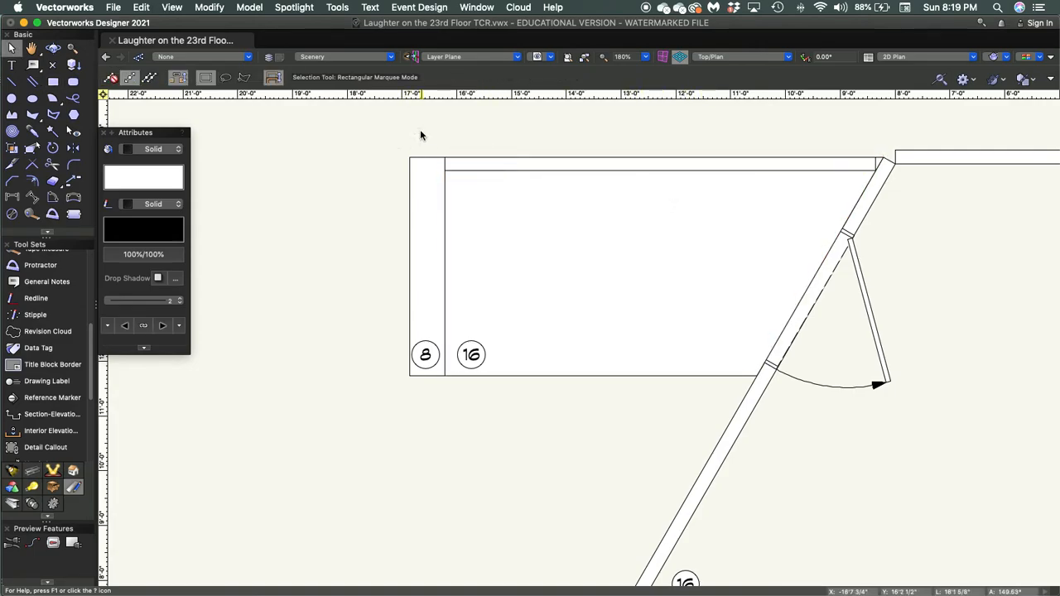
- Set the line thickness of the platform polygon, the narrow step and the 3" strip to 7
left_click(497, 161)
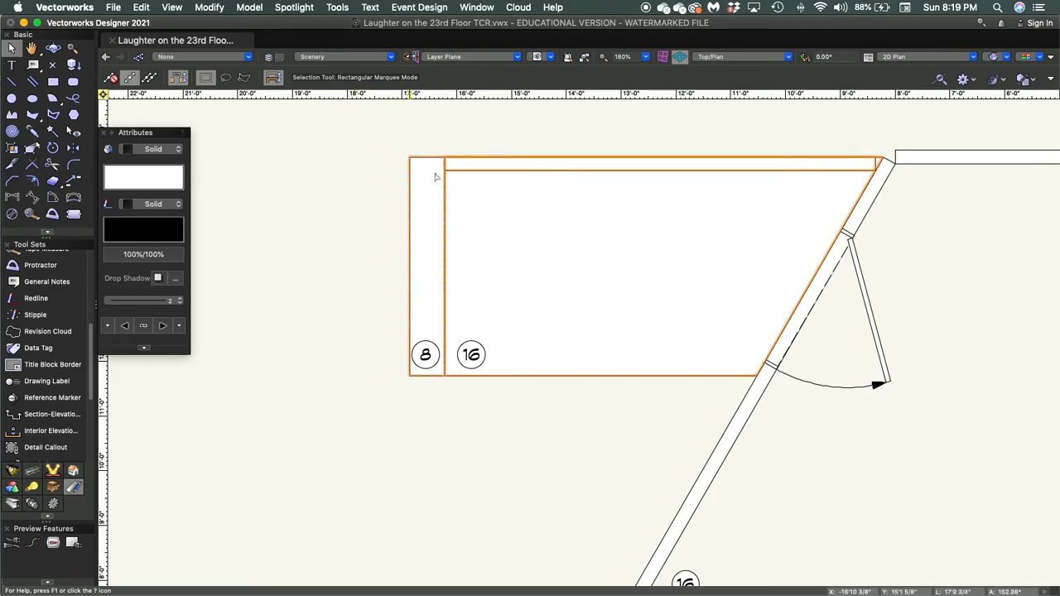
left_click(165, 301)
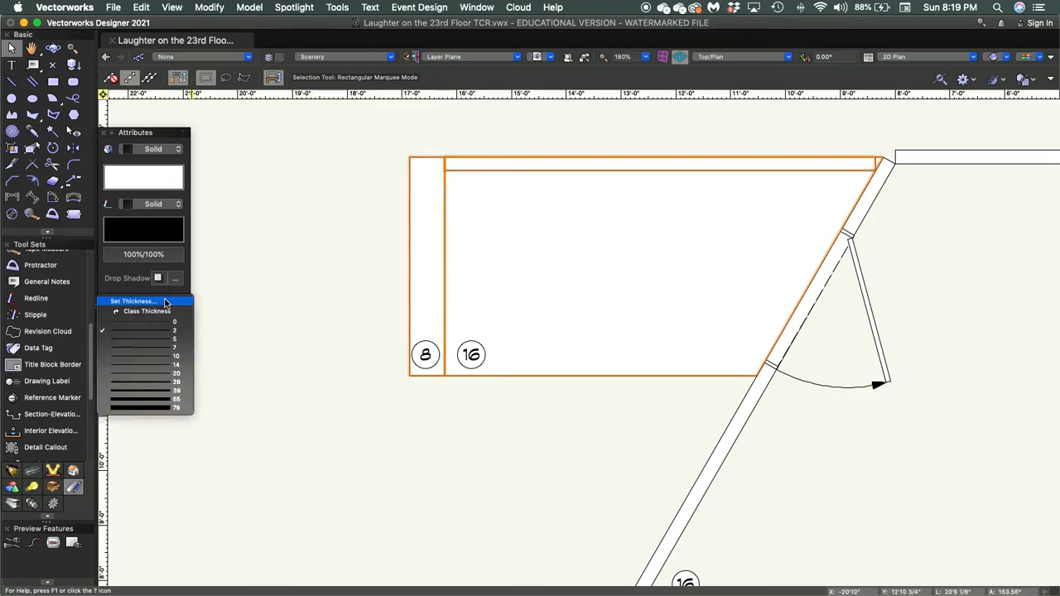
left_click(174, 348)
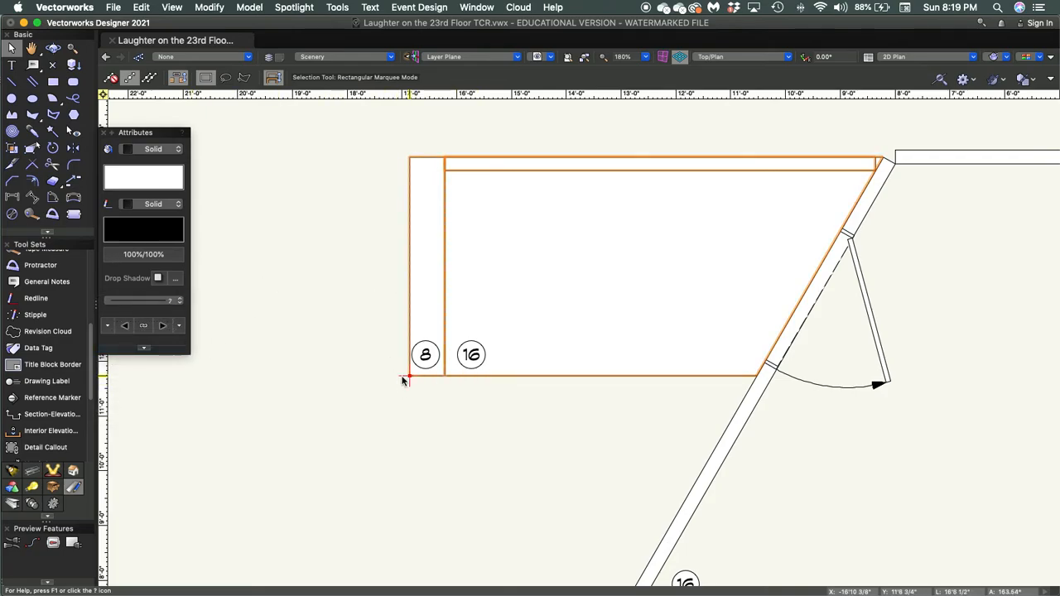
scroll(426, 356, "down", 2)
scroll(426, 356, "down", 2)
left_click(489, 453)
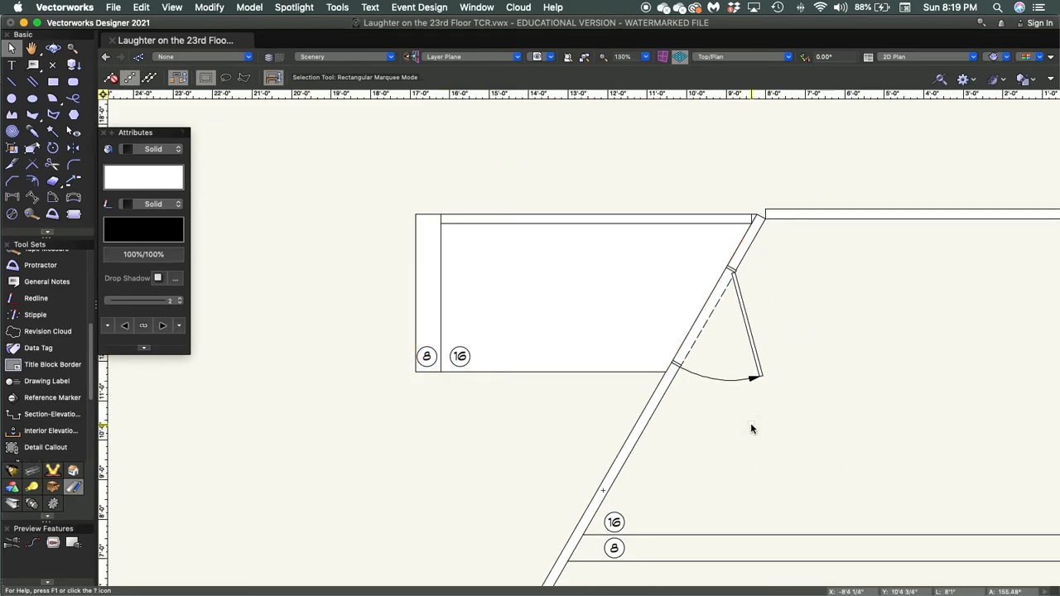
- Mirror a duplicate of the door, platform, step, strip and height labels across the vertical center line to the opposite angled wall
left_click_drag(369, 163, 800, 402)
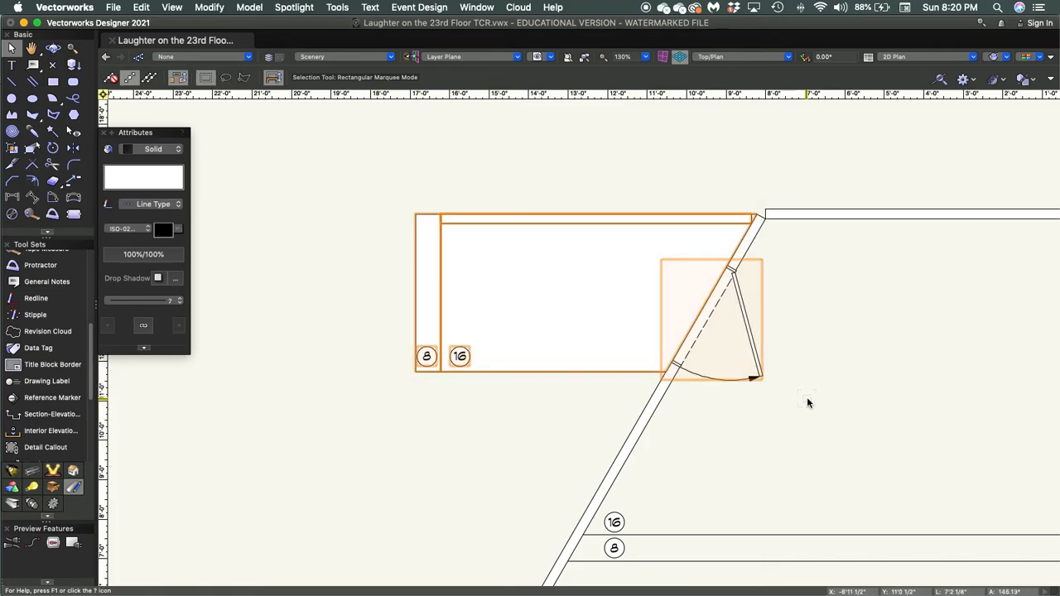
scroll(807, 396, "down", 4)
mouse_move(878, 386)
left_mouse_down()
mouse_move(549, 372)
mouse_move(609, 374)
left_mouse_up()
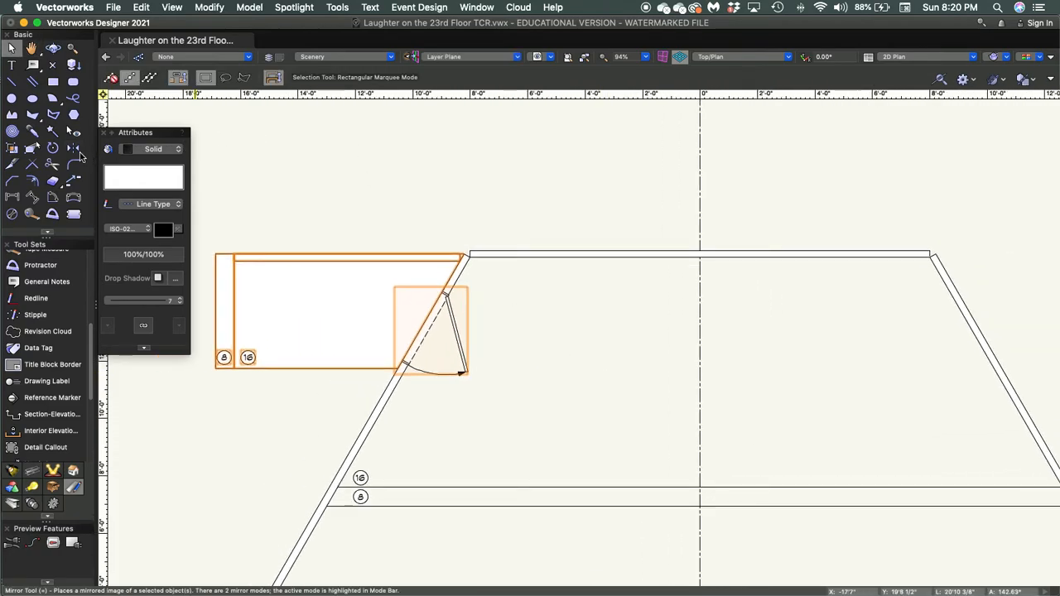
left_click(73, 148)
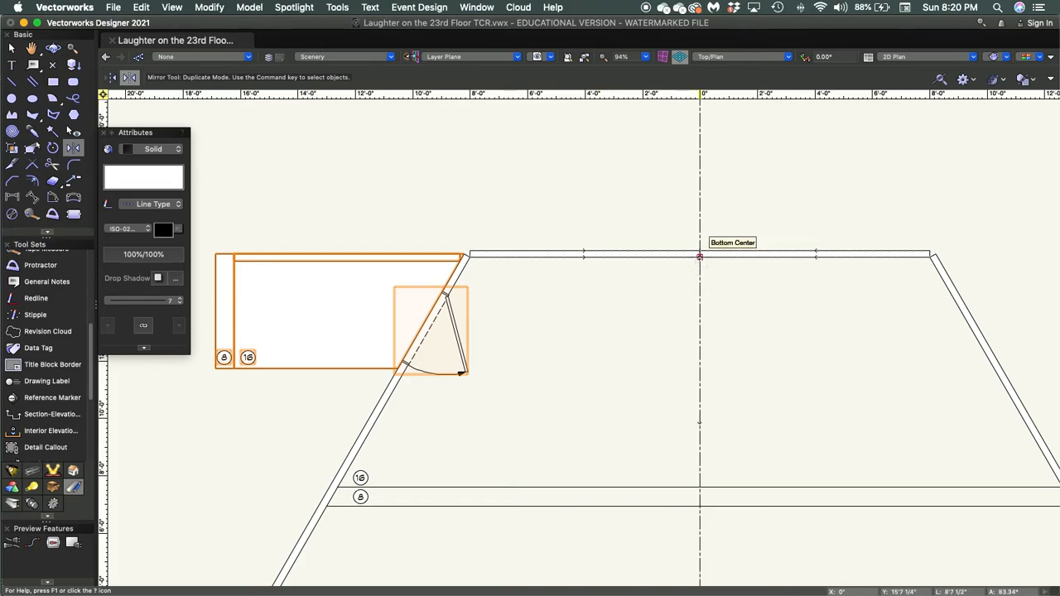
left_click(700, 257)
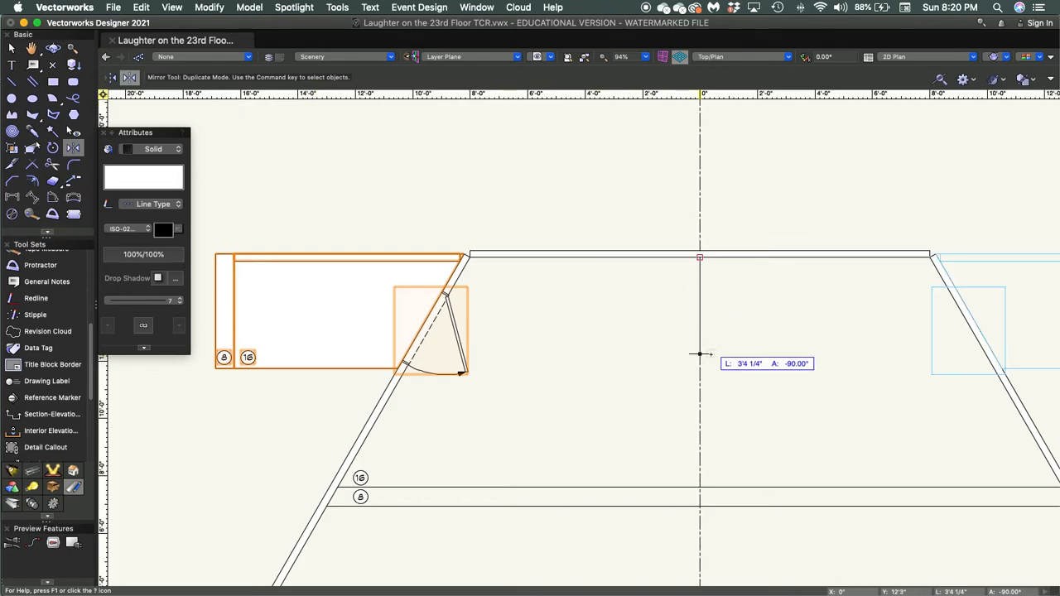
left_click(700, 362)
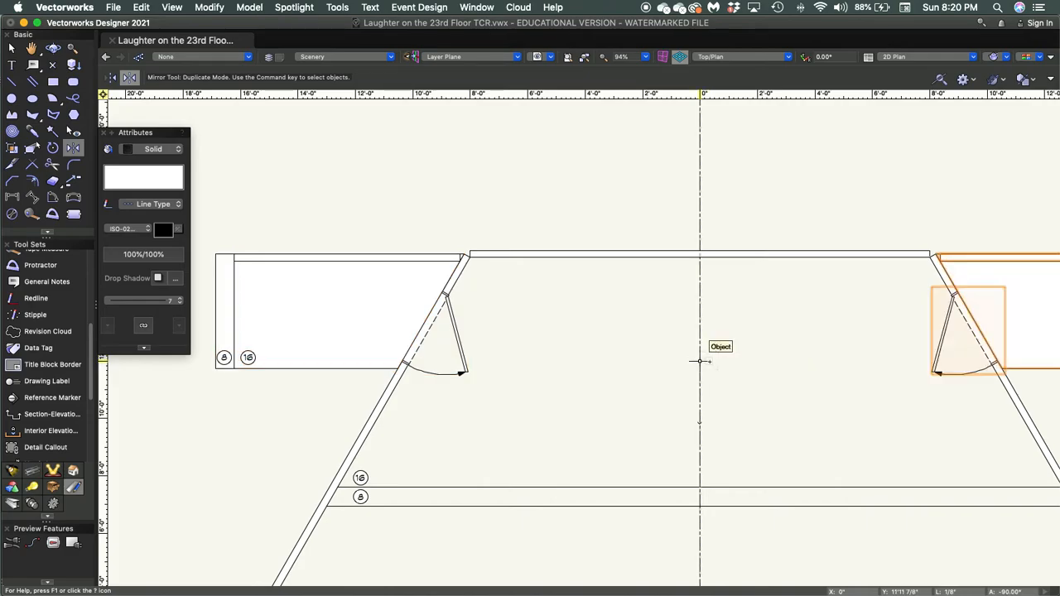
key("x")
left_click(797, 337)
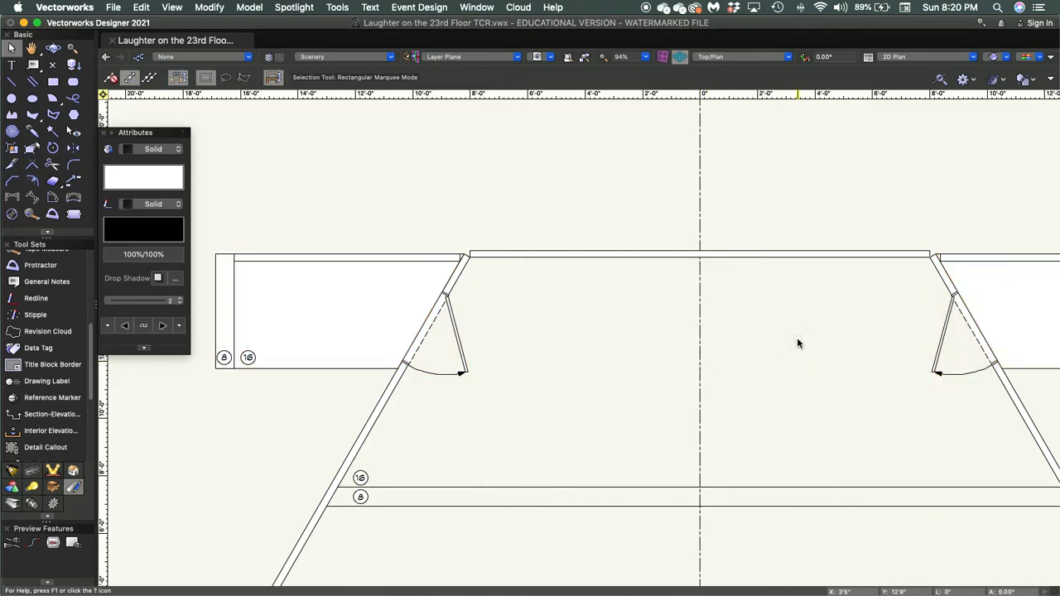
- Save the drawing with the mirrored door and platform in place
middle_click_drag(790, 338, 662, 335)
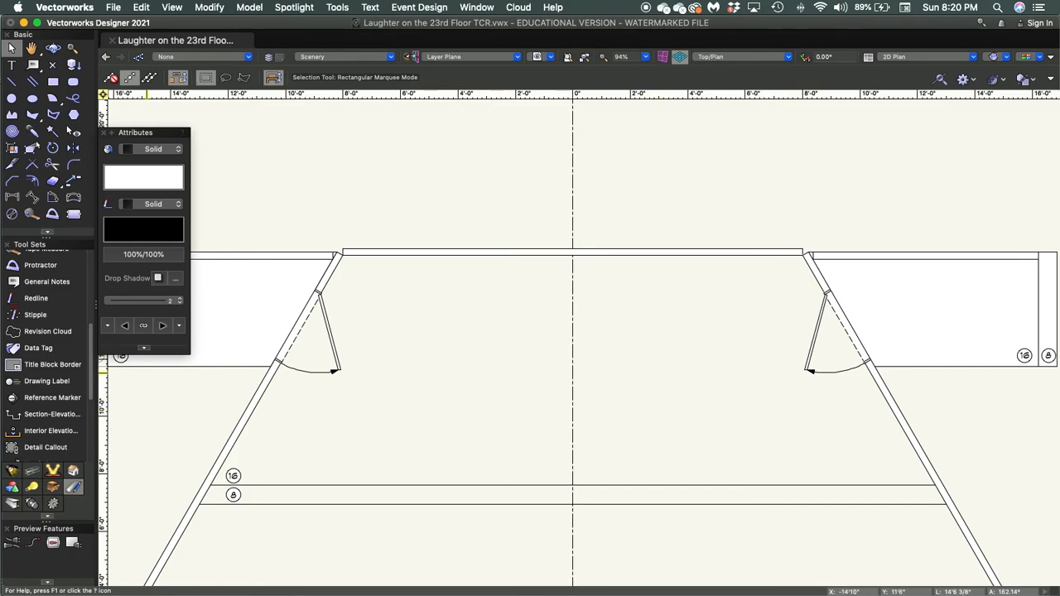
scroll(473, 348, "down", 2)
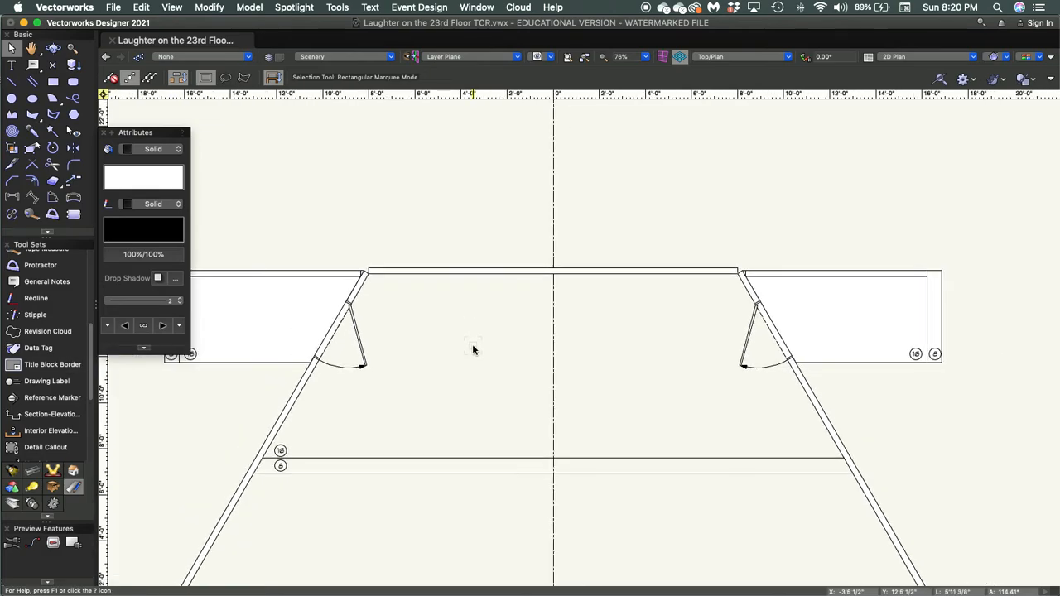
key("super+s")
- Draw a rectangle 2'6" wide and 5 1/2" deep, extending right and upward from the bottom center of the back wall
left_click(53, 82)
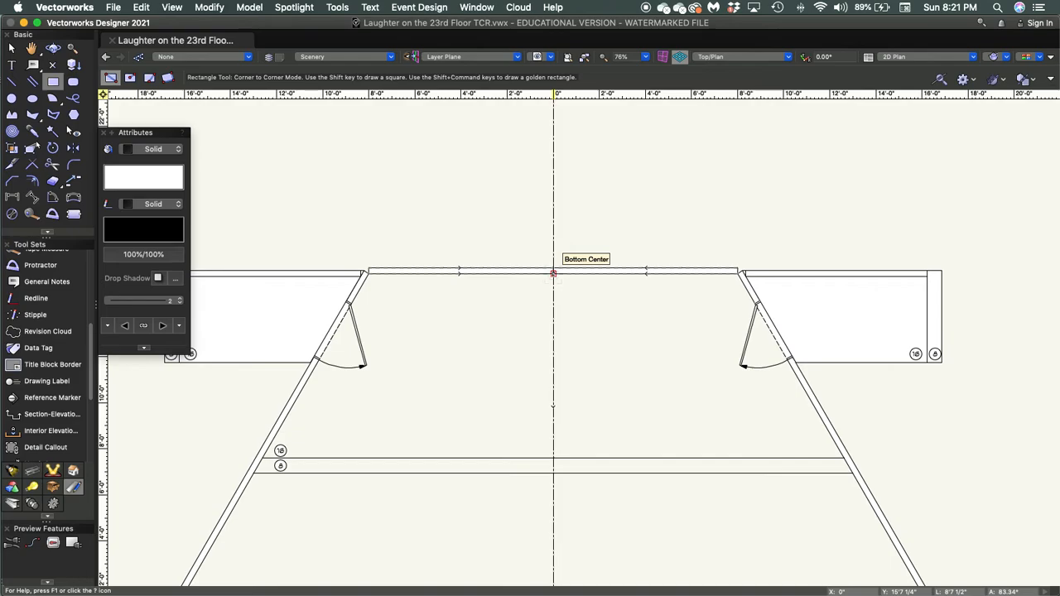
left_click(554, 273)
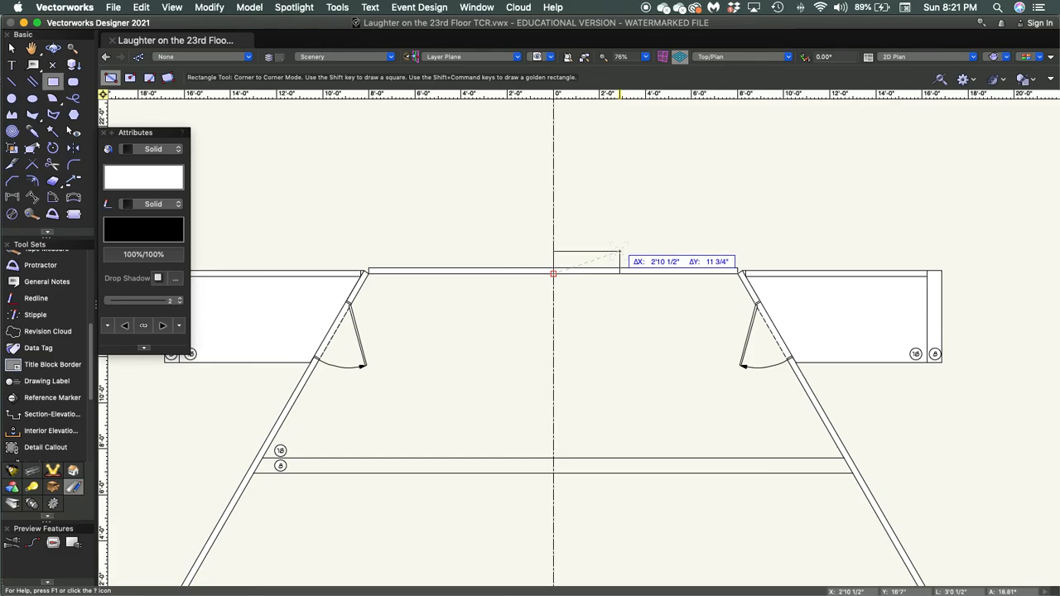
key("Tab")
type("2'")
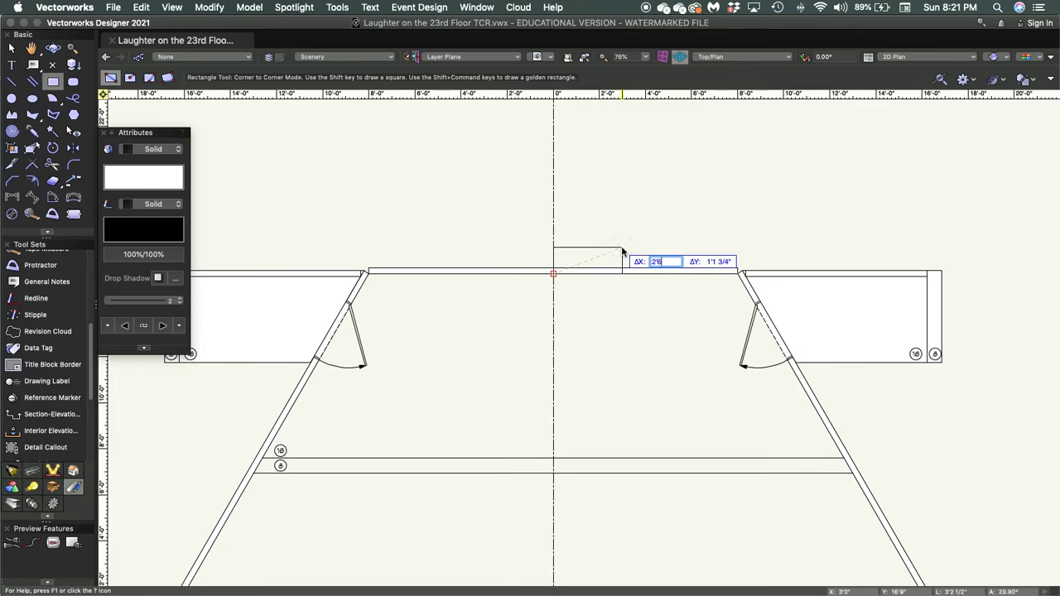
key("Tab")
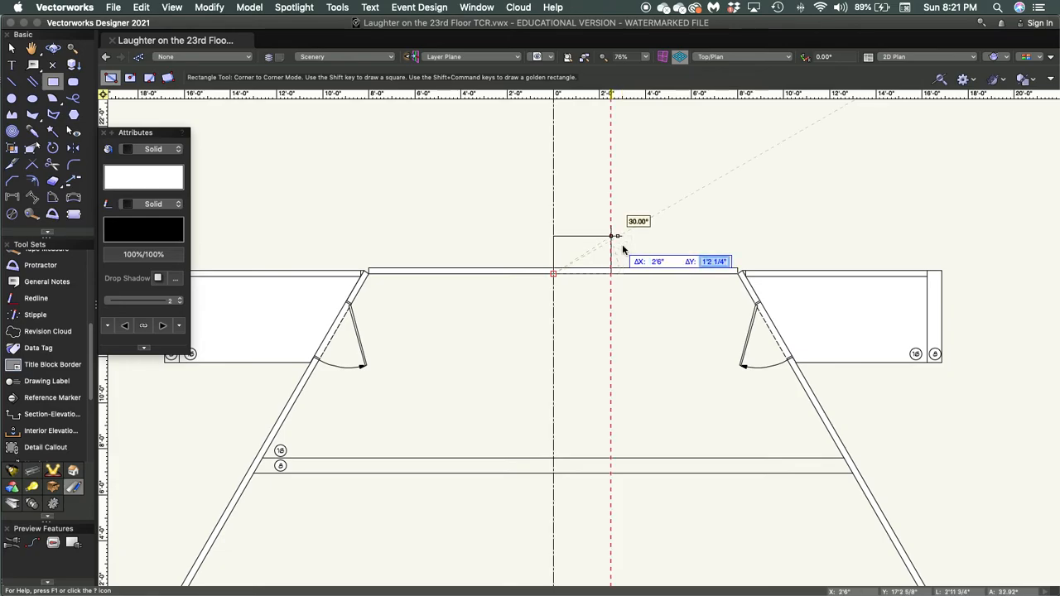
type("5")
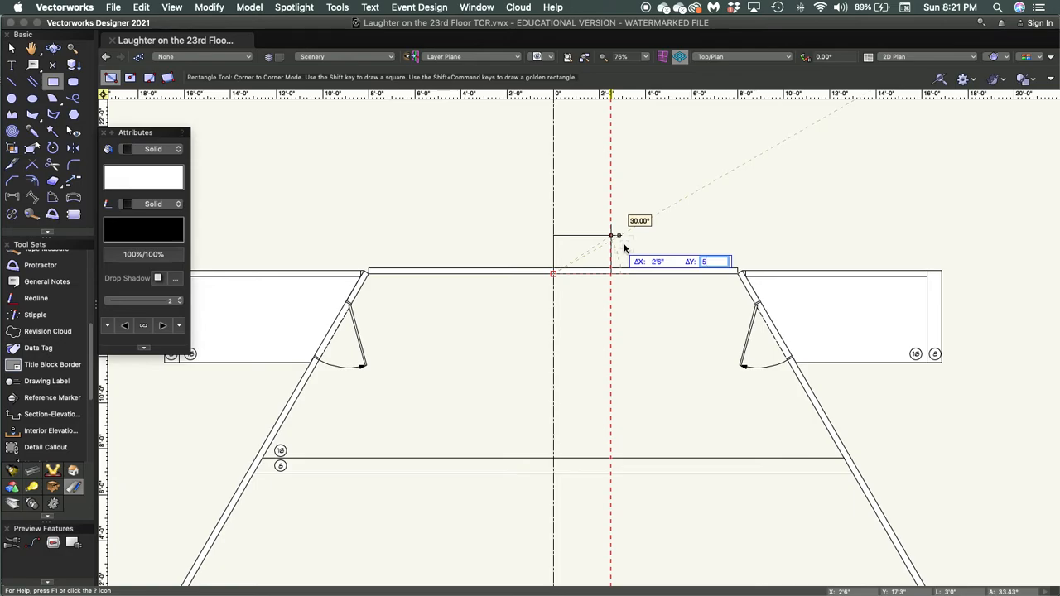
type(" 1/2")
key("Tab")
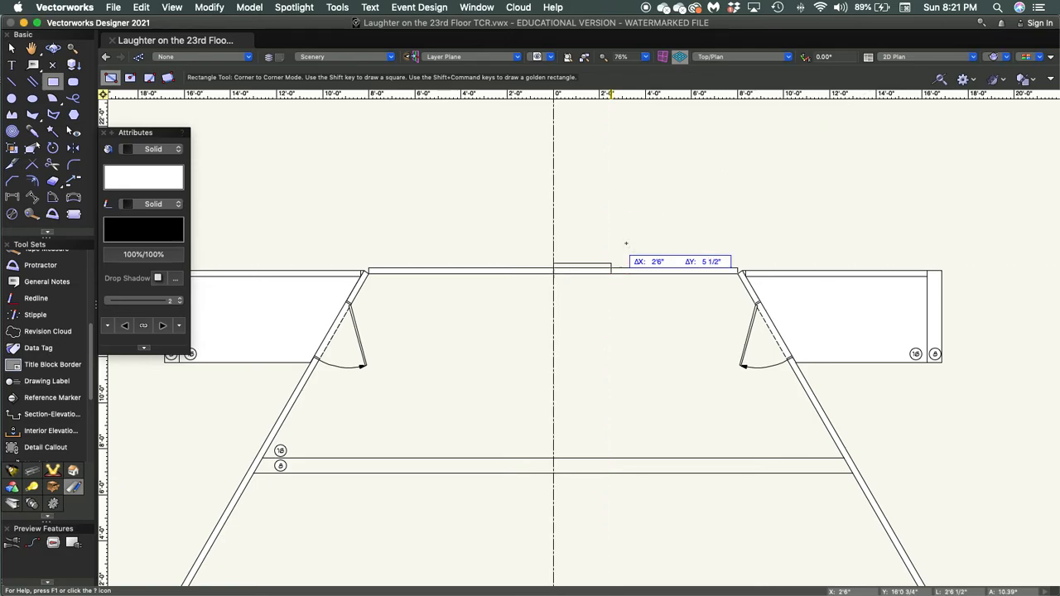
key("Return")
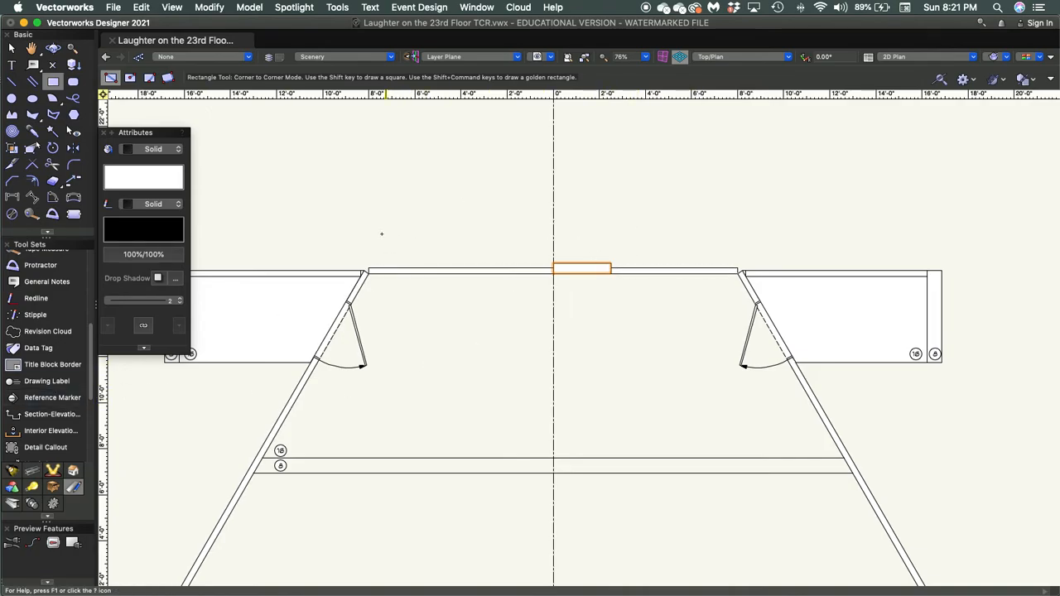
- Draw a double line with 3/4" separation and 5 1/2" length along the rectangle's edge at the center line
key("x")
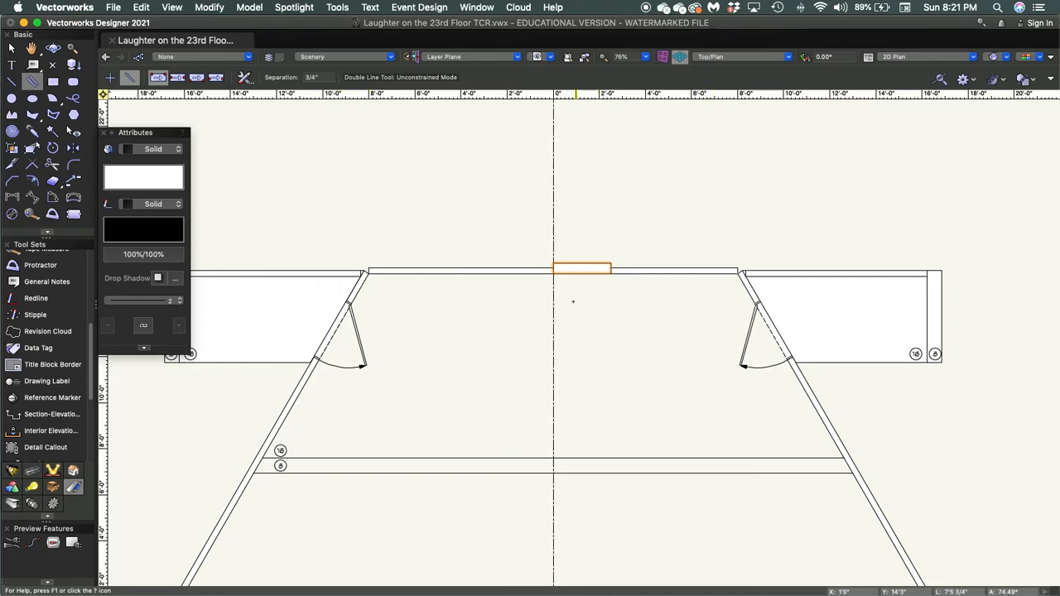
scroll(555, 275, "up", 3)
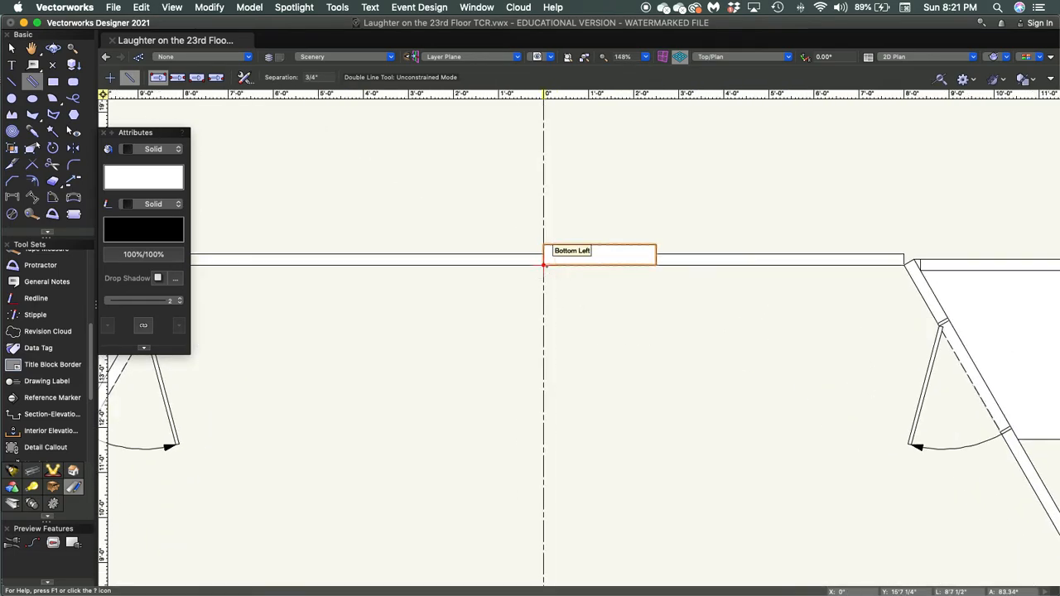
left_click(544, 265)
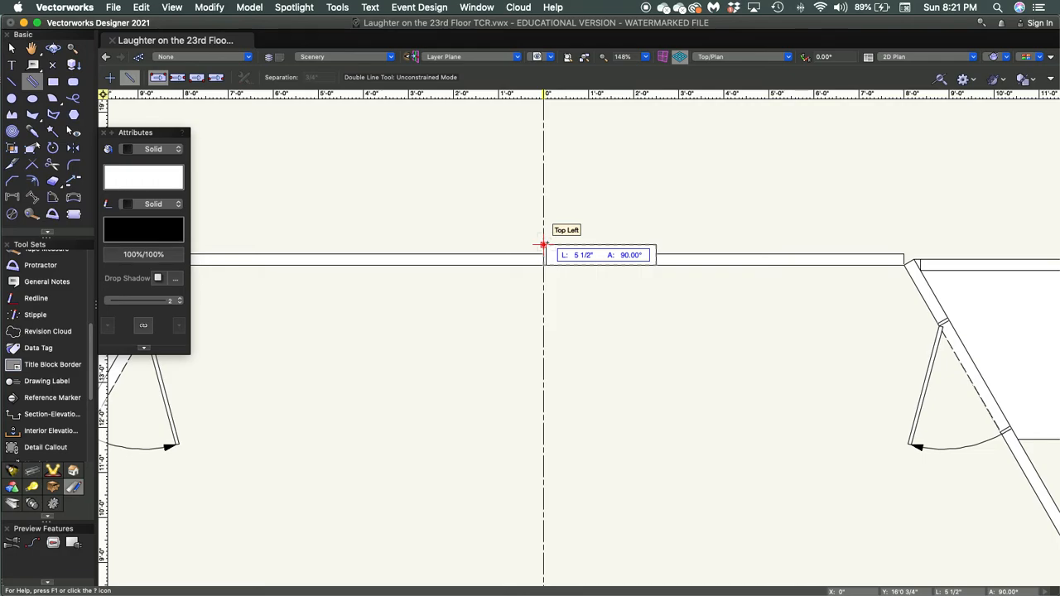
left_click(543, 245)
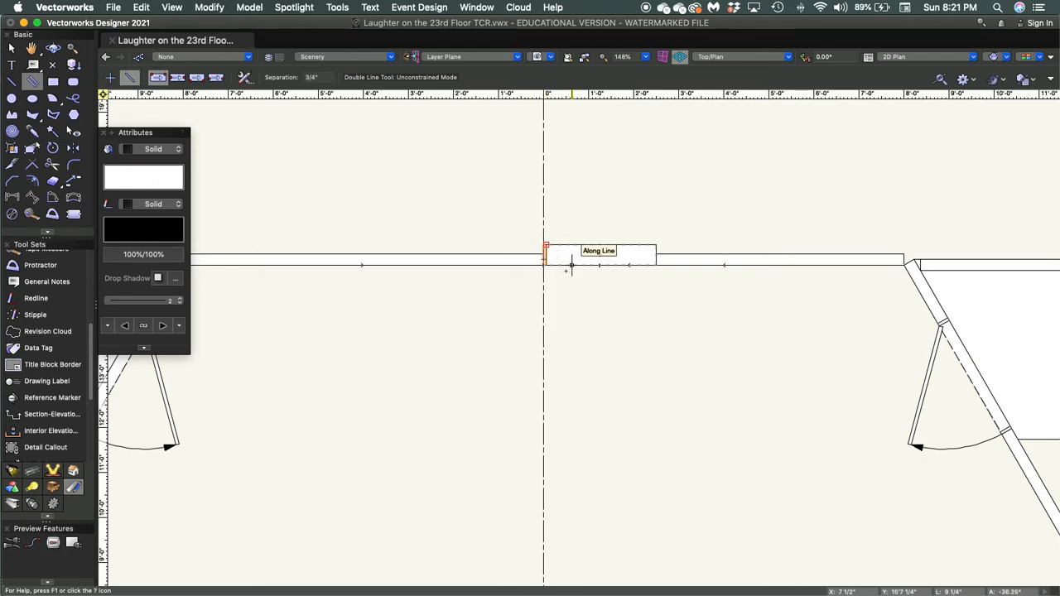
key("x")
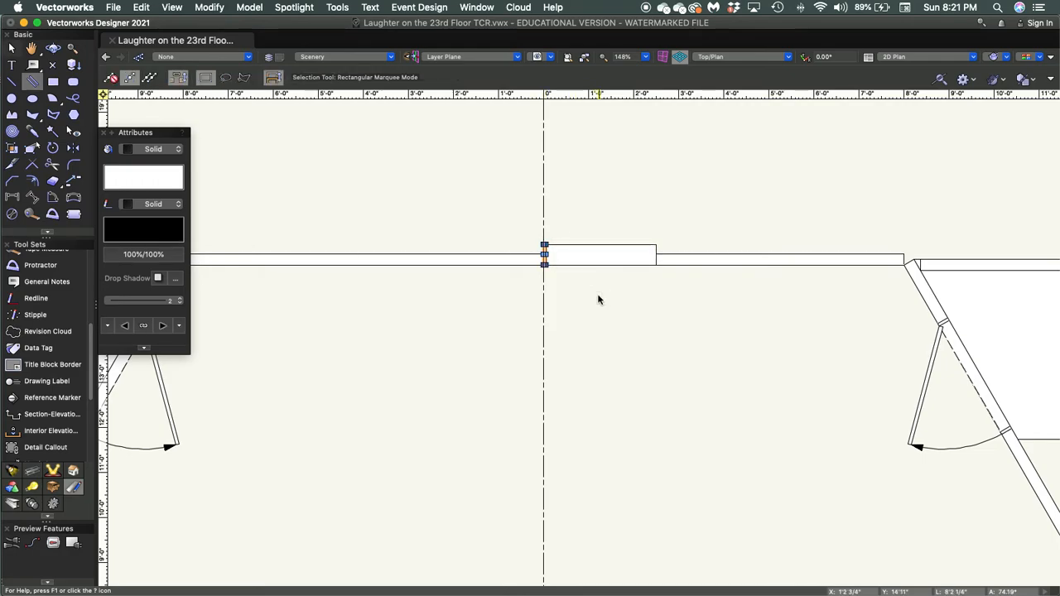
- Mirror a duplicate of the 3/4" end strip across the rectangle's midpoint to its opposite short edge
left_click(73, 148)
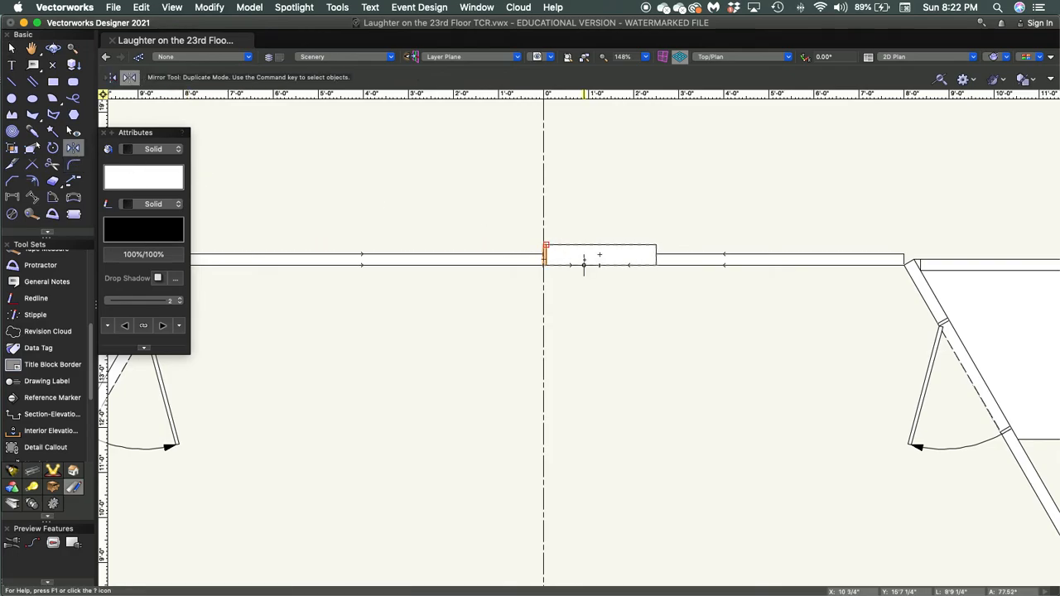
left_click(600, 266)
left_click(589, 194)
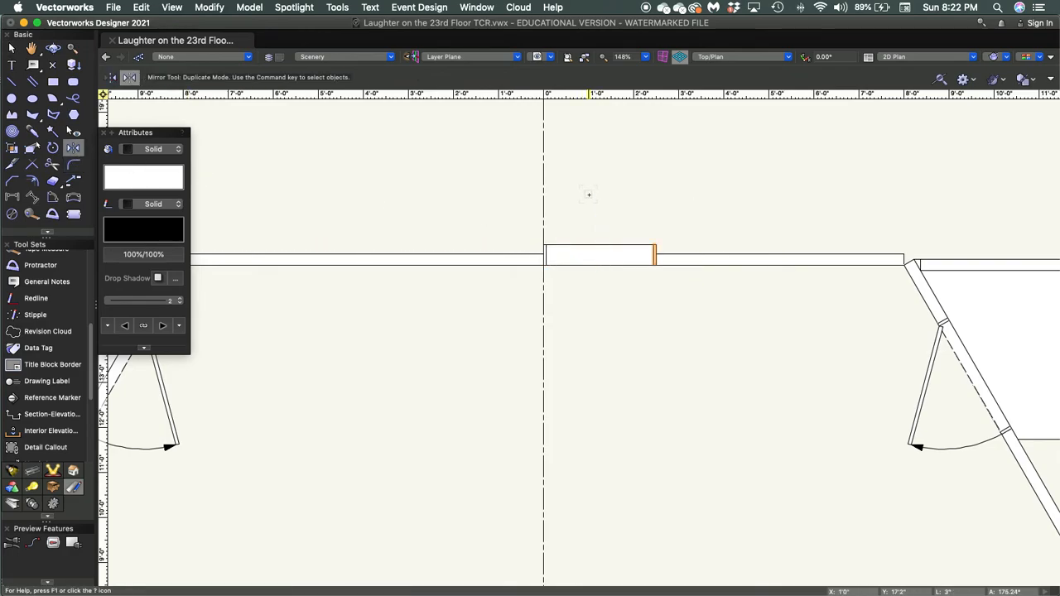
key("x")
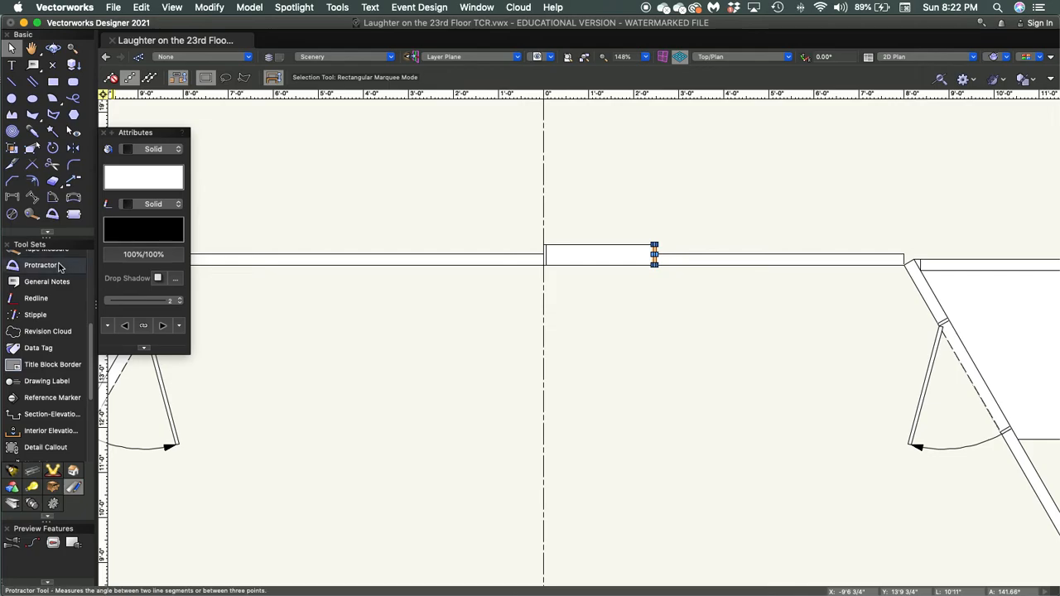
left_click(462, 358)
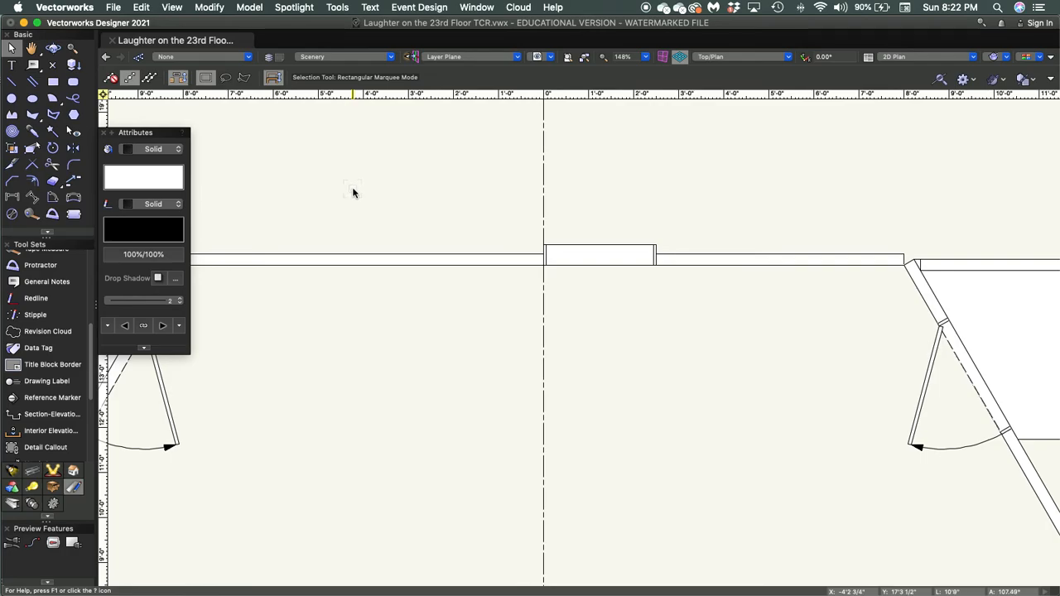
- Draw a 2'4 1/2" horizontal line along the rectangle's upper edge between the two end strips
key("2")
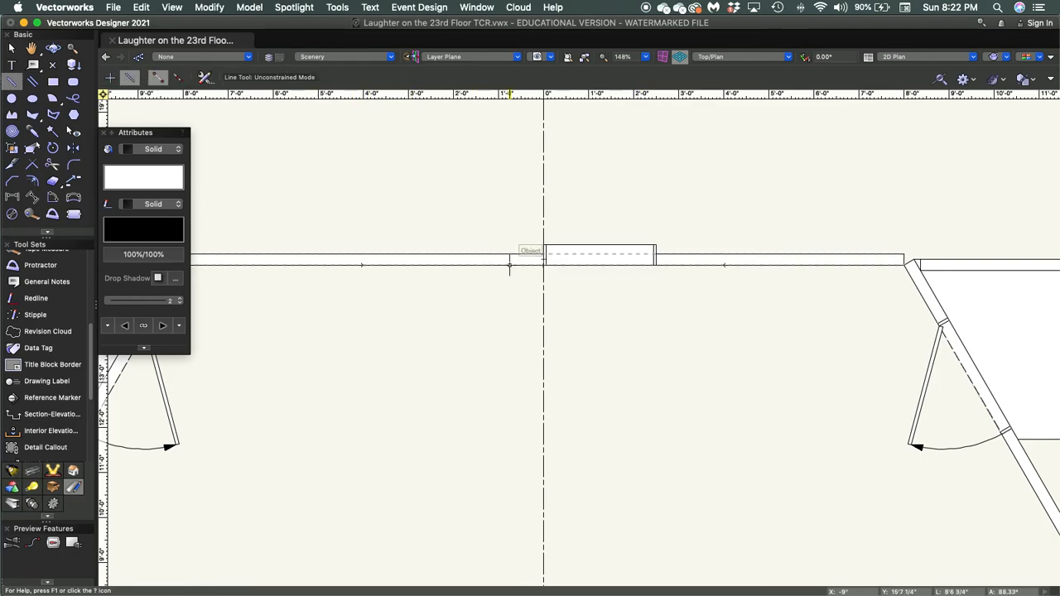
left_click(546, 245)
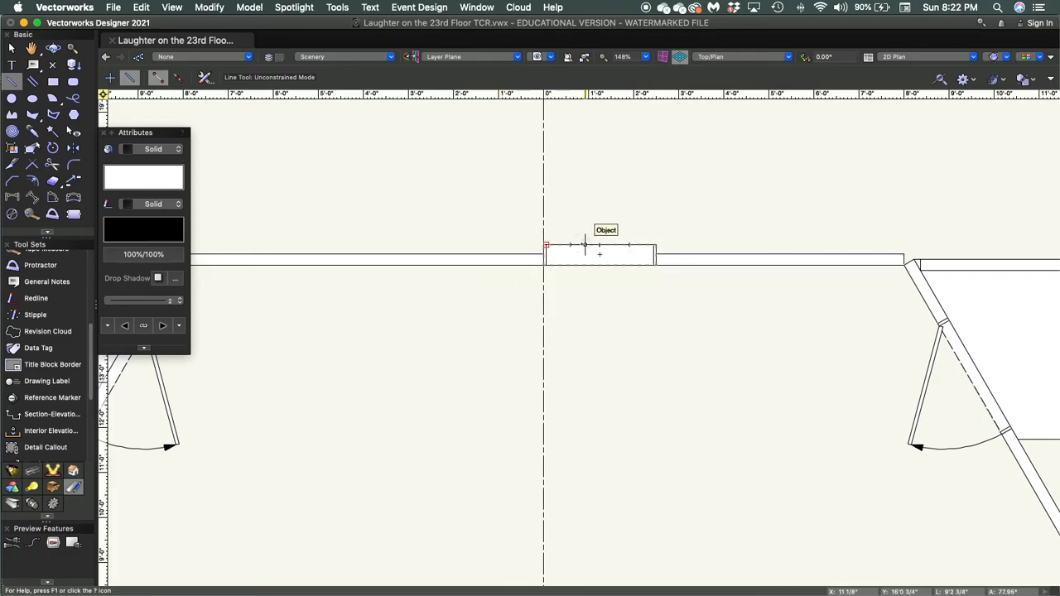
scroll(593, 253, "up", 1)
scroll(601, 254, "up", 5)
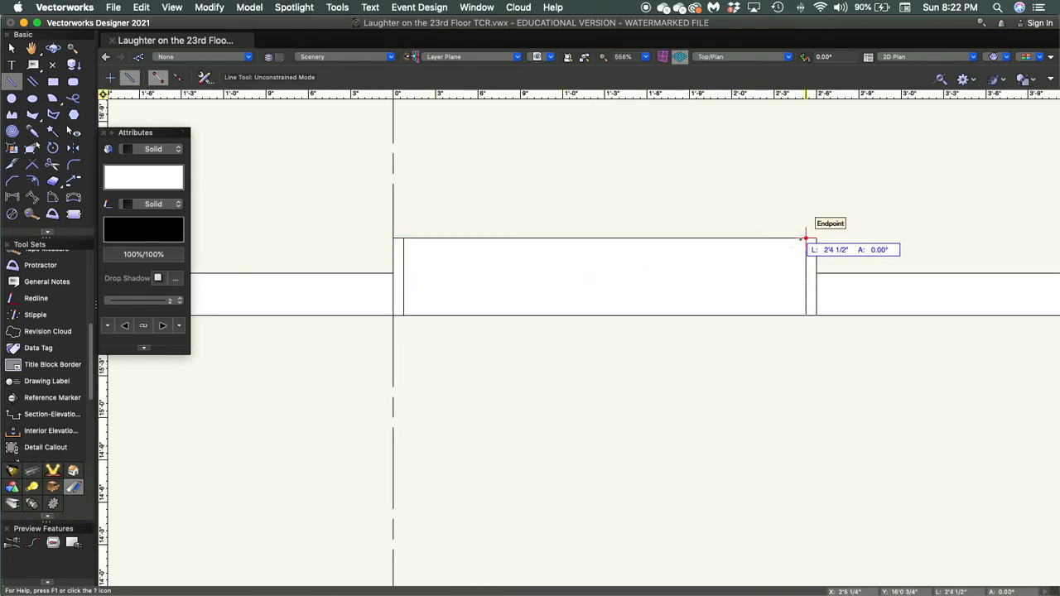
left_click(805, 239)
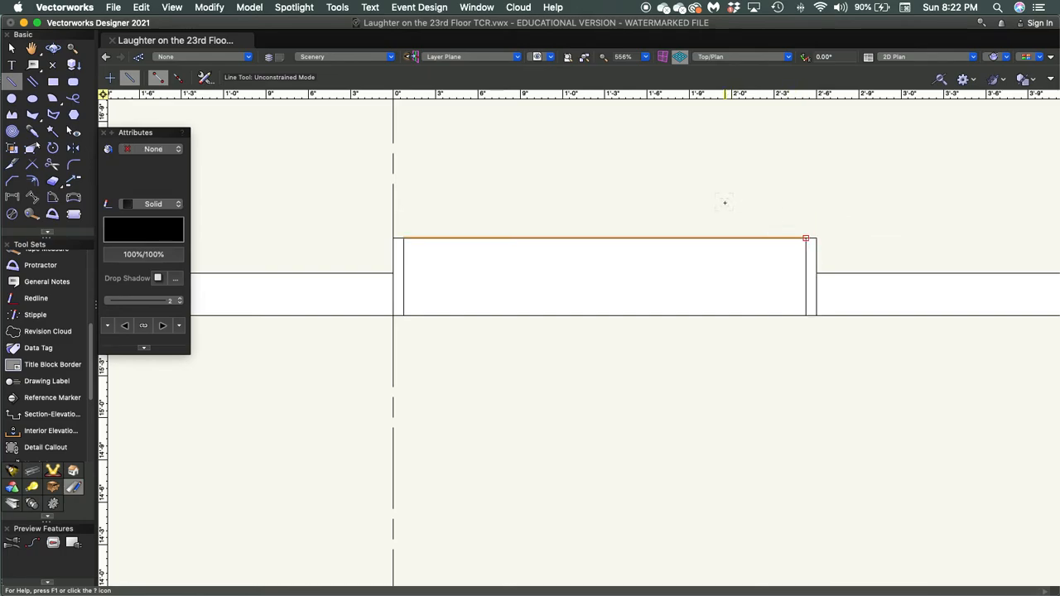
- Move the new horizontal line by an X offset of 0 and a Y offset of -1"
key("super+m")
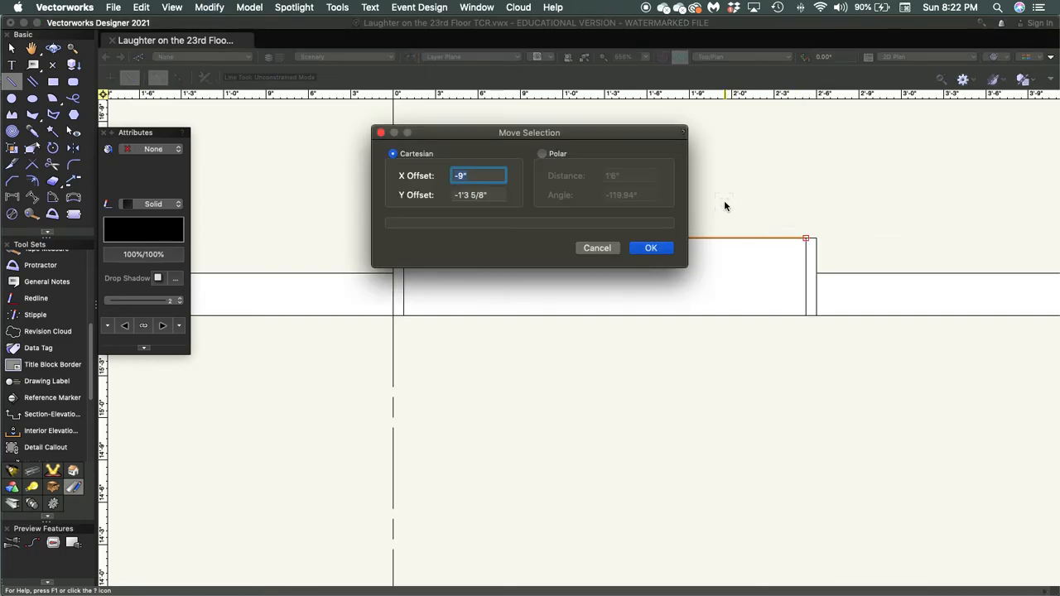
type("0")
key("Tab")
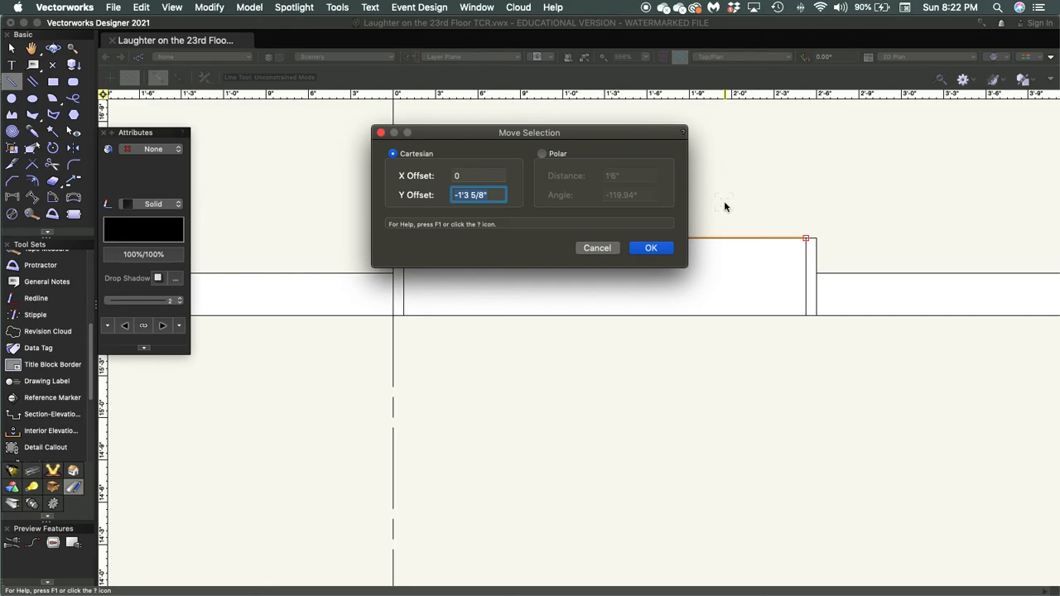
type("-1")
key("Return")
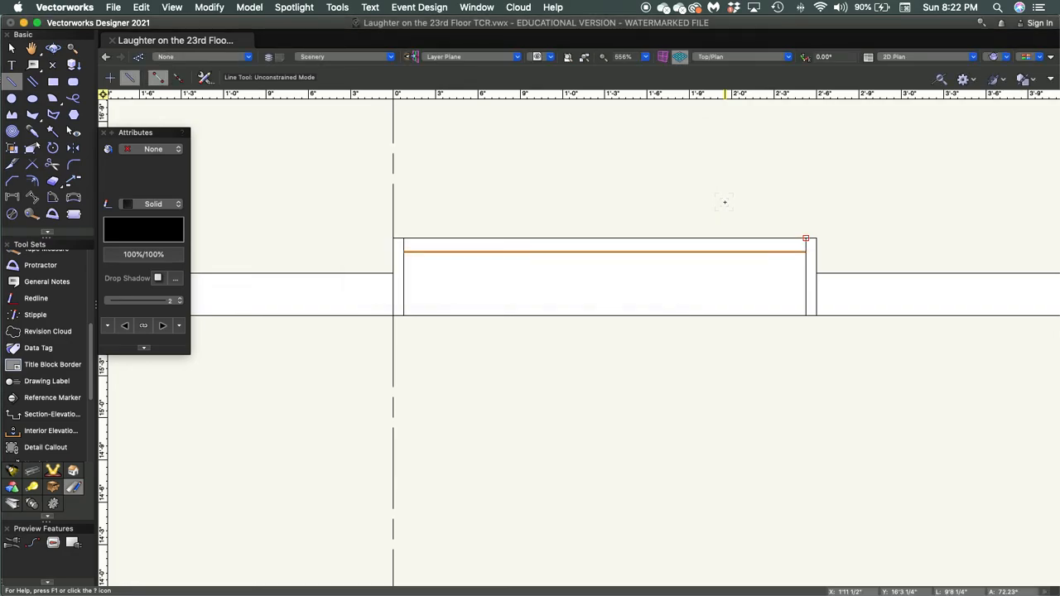
- Create two more copies of the horizontal line, each offset -1" in Y from the previous one, and clear the selection
key("super+m")
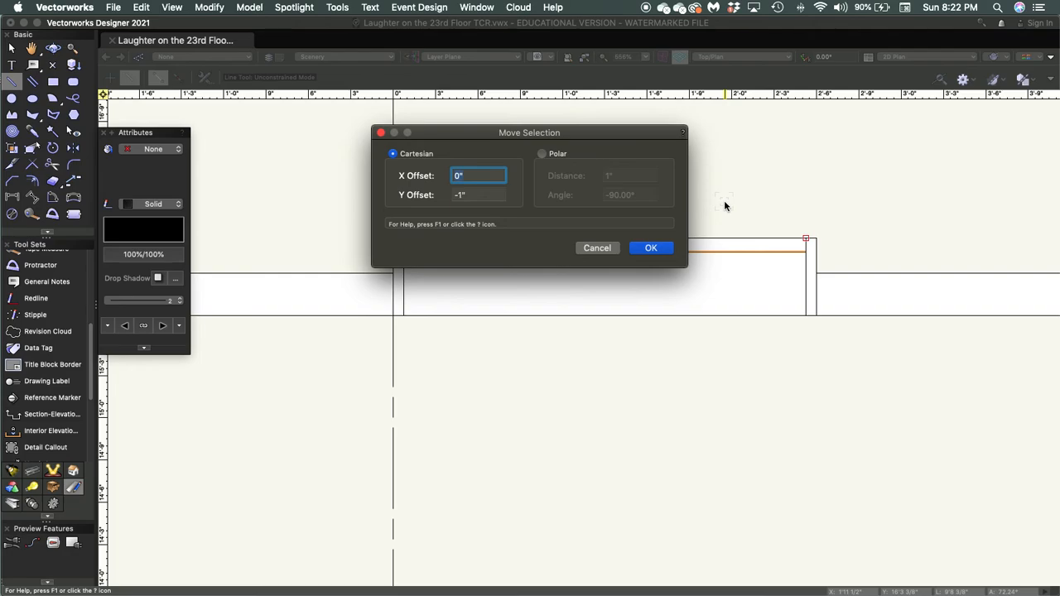
key("Return")
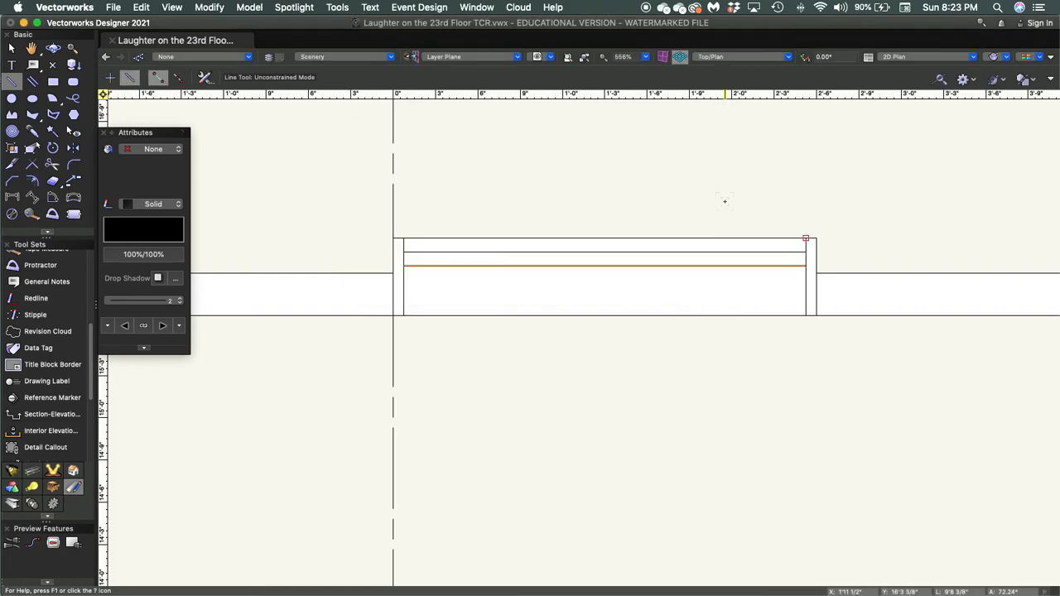
key("super+m")
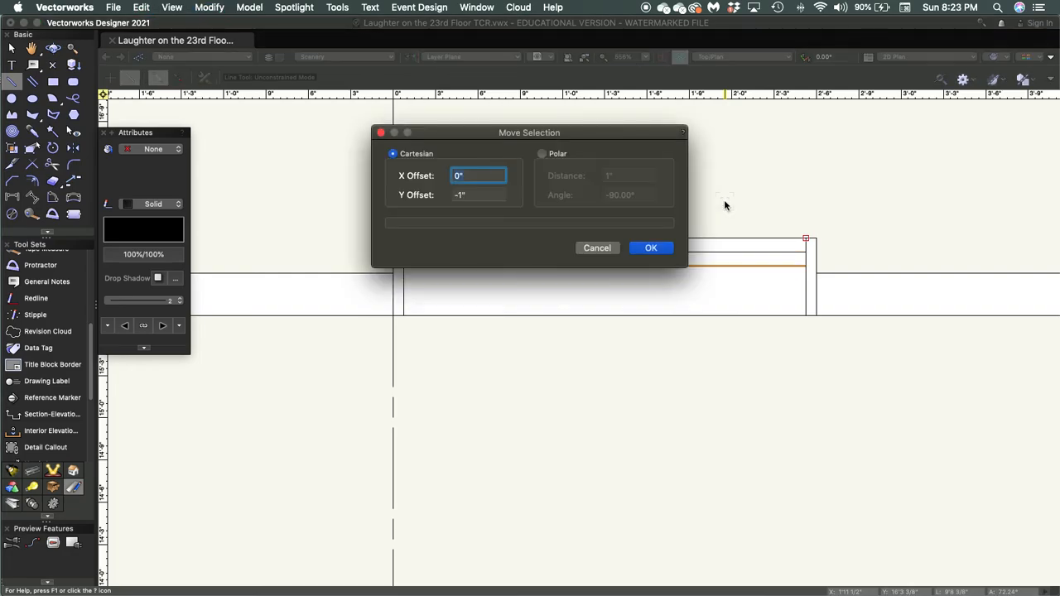
key("Return")
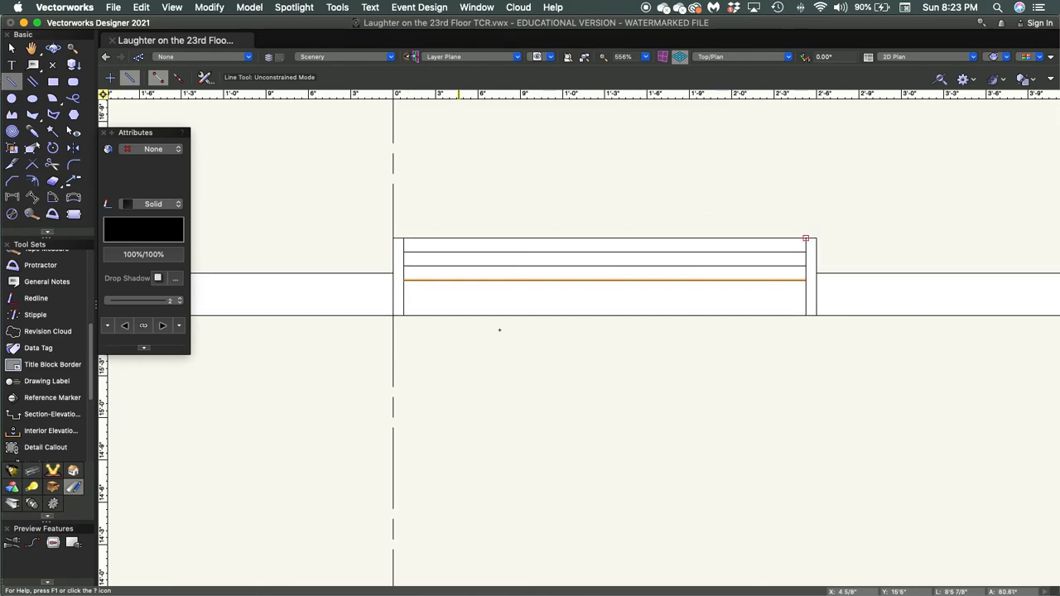
key("x")
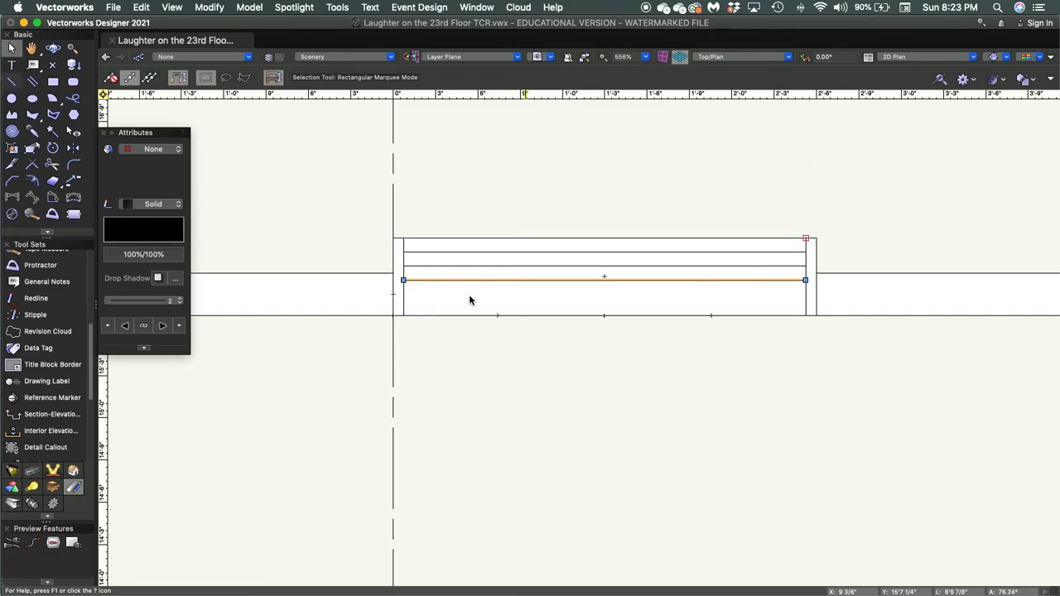
left_click(358, 209)
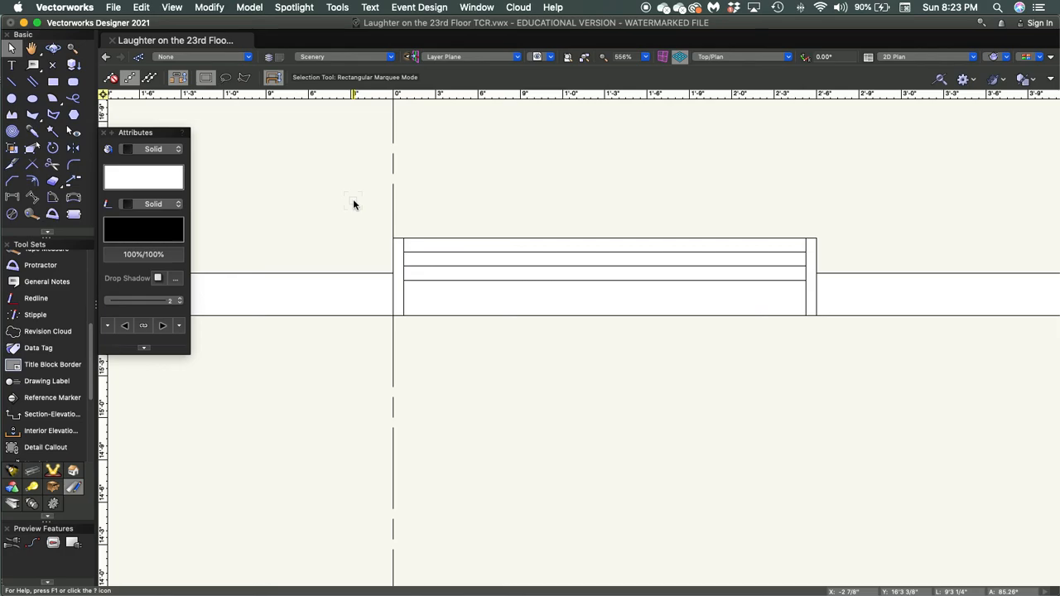
- Set the line thickness of the rectangle, end strips and three horizontal lines to 7, and group them
left_click_drag(358, 197, 850, 384)
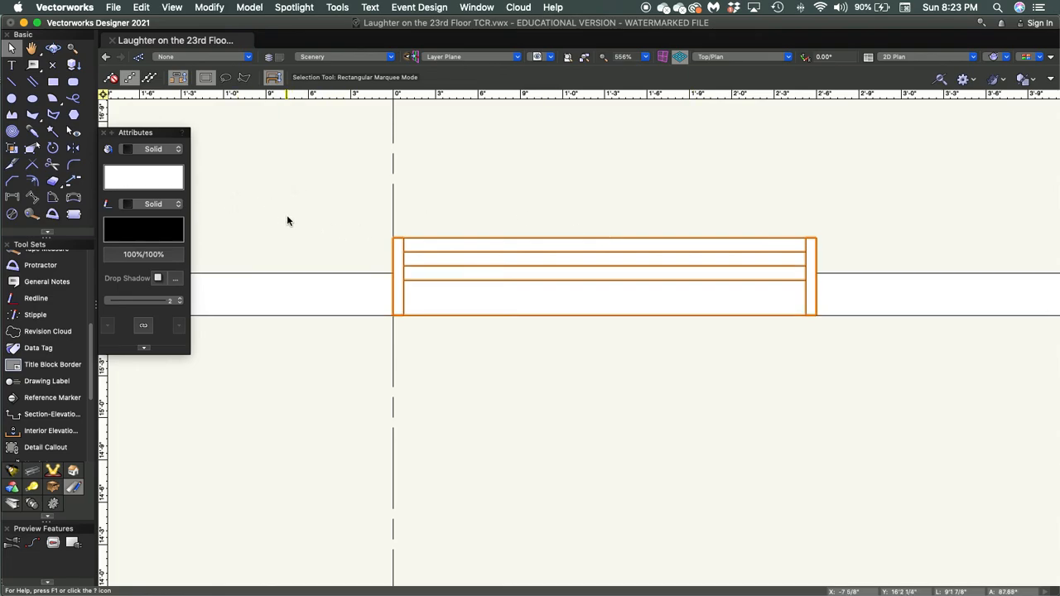
left_click(150, 303)
left_click(187, 348)
key("super+g")
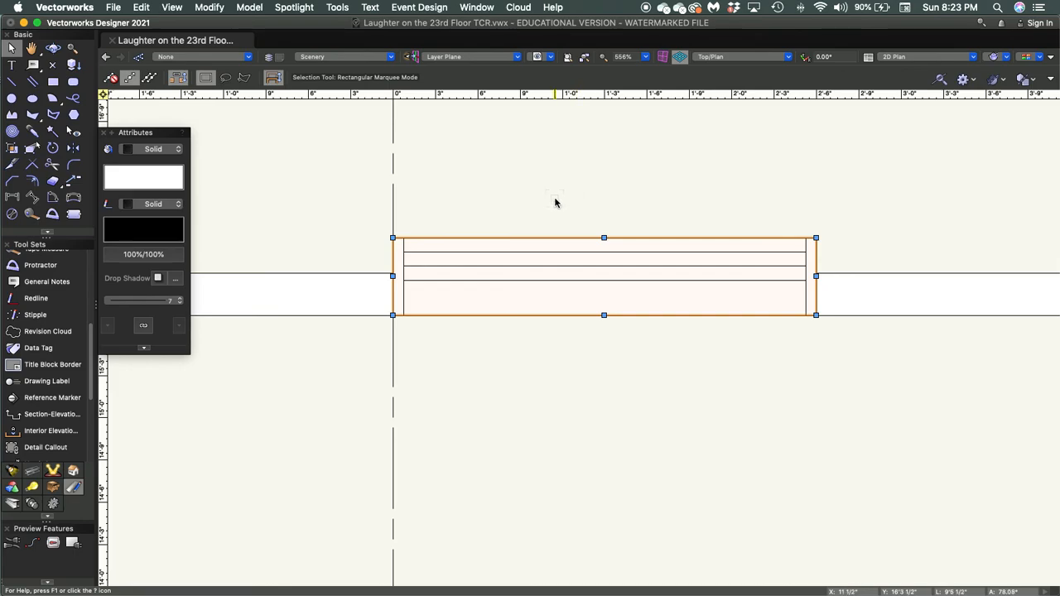
- Move the grouped window by an X offset of 2'9" and a Y offset of 0
key("super+m")
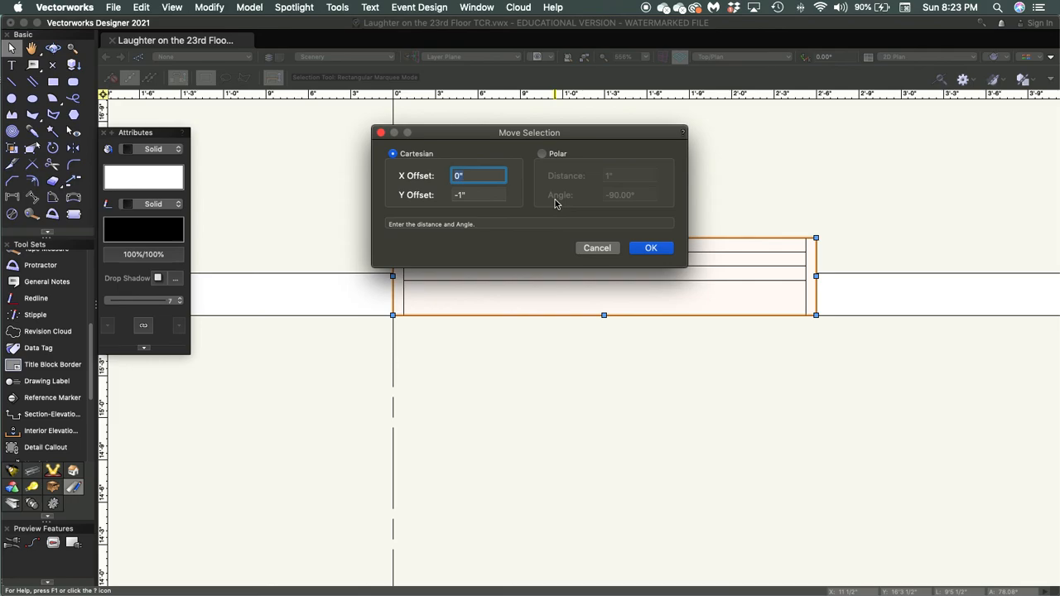
type("2'9")
key("Tab")
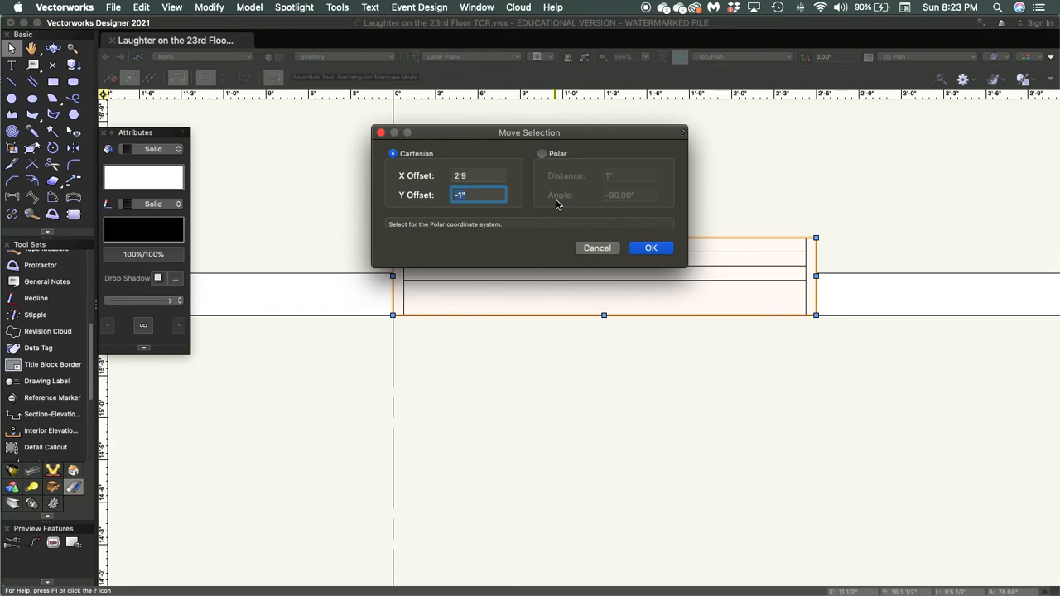
type("0")
left_click(651, 248)
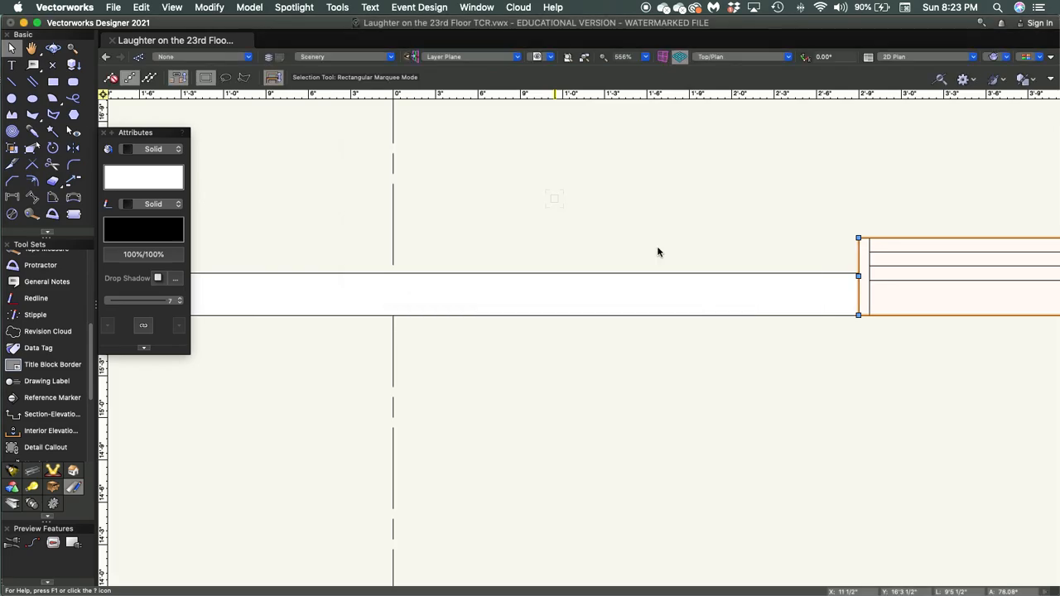
- Mirror a duplicate of the window group across the vertical center line onto the other half of the back wall
scroll(658, 252, "down", 1)
scroll(658, 251, "down", 10)
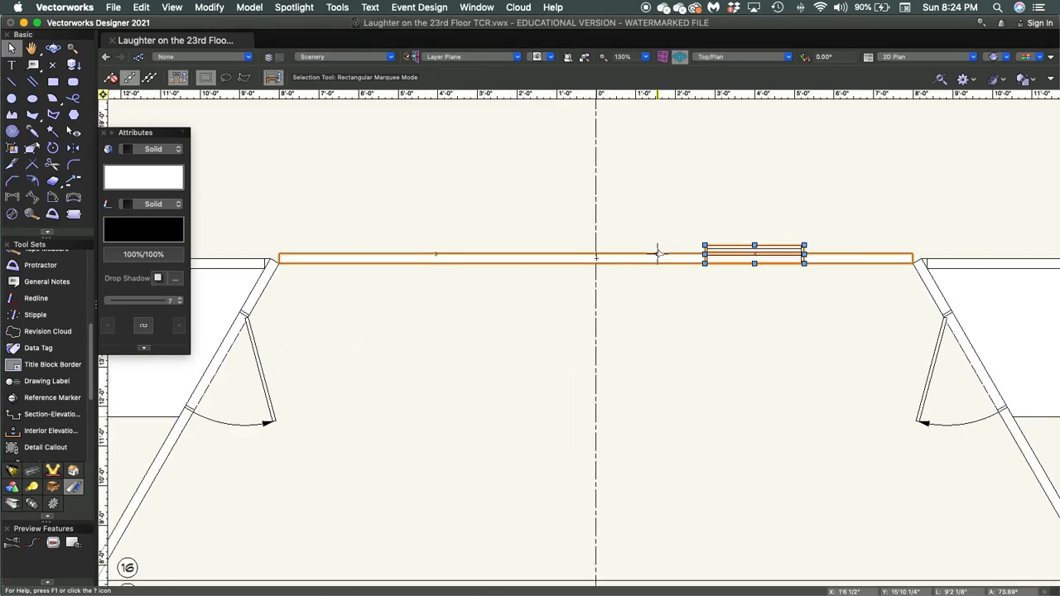
left_click(73, 148)
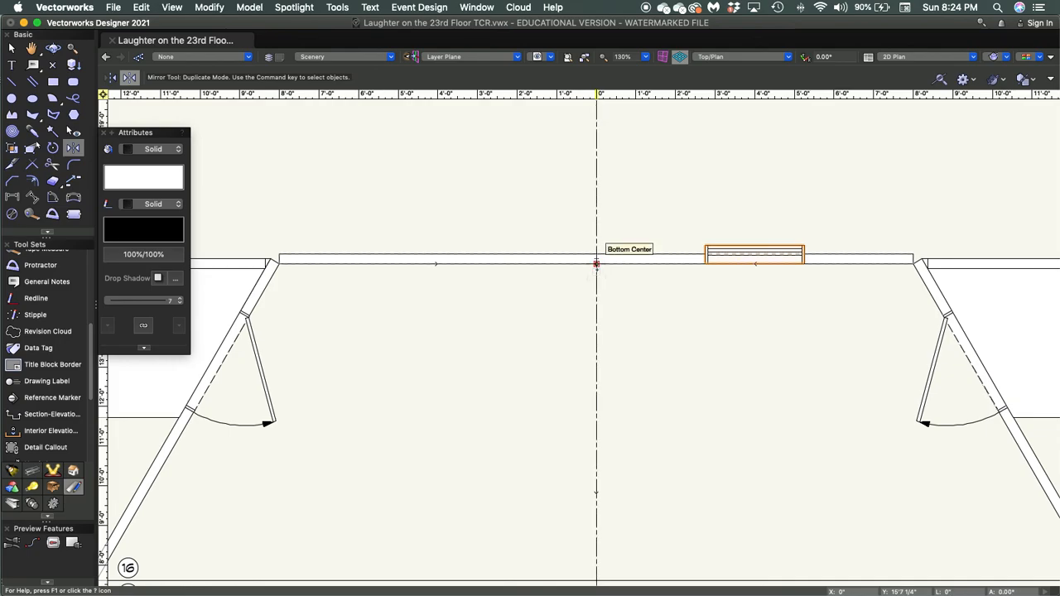
left_click(596, 264)
left_click(597, 181)
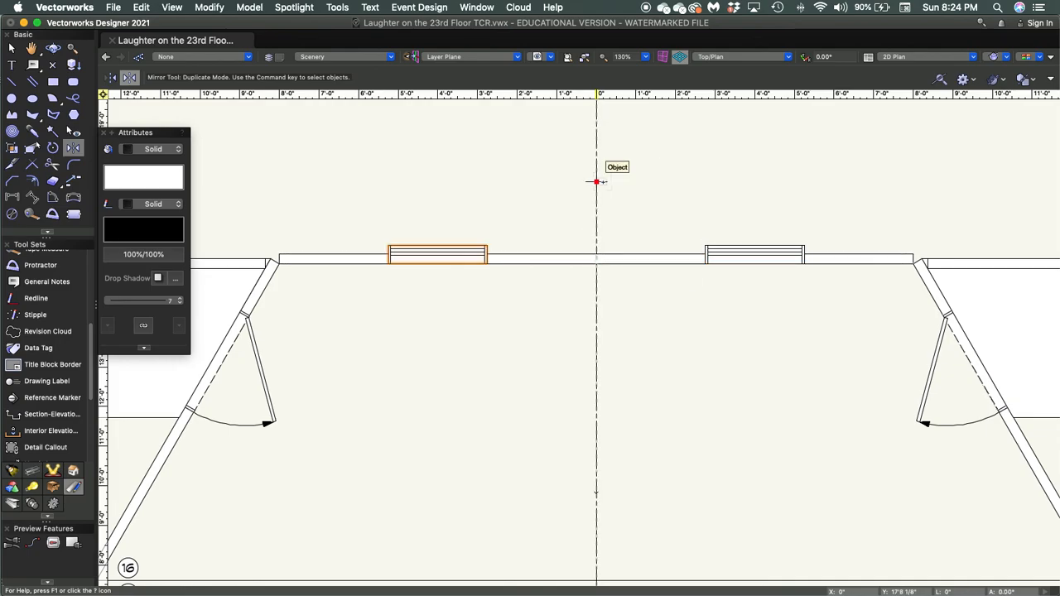
key("x")
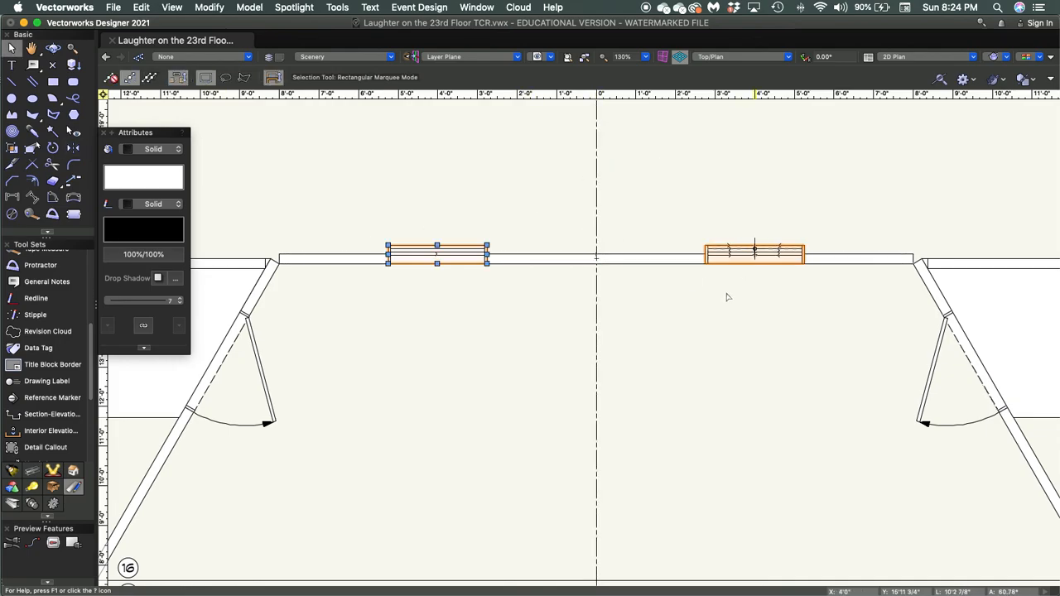
left_click(692, 338)
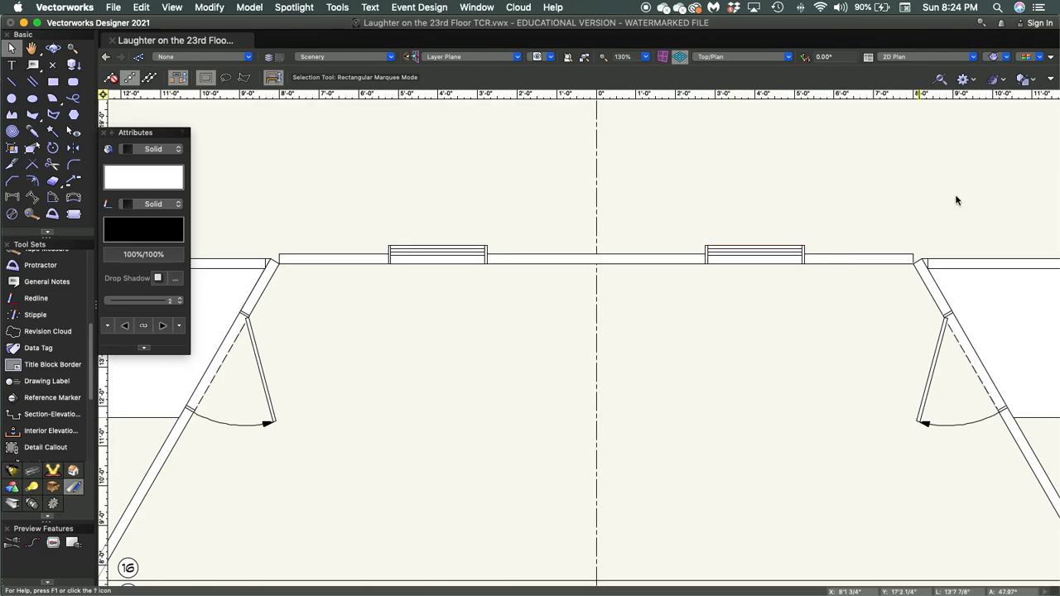
scroll(825, 338, "down", 3)
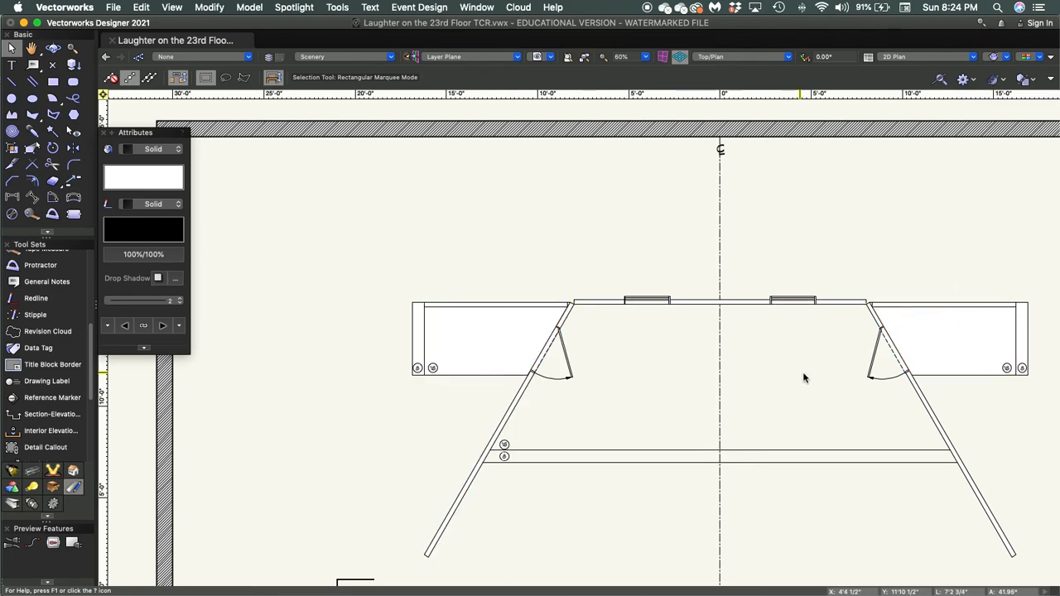
middle_click_drag(804, 374, 665, 317)
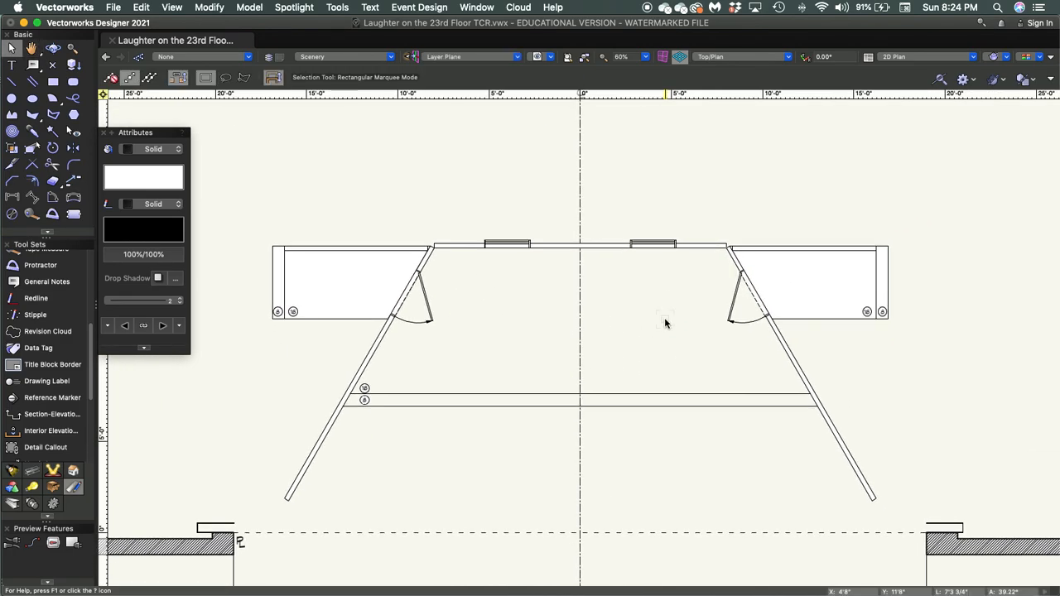
left_click(583, 56)
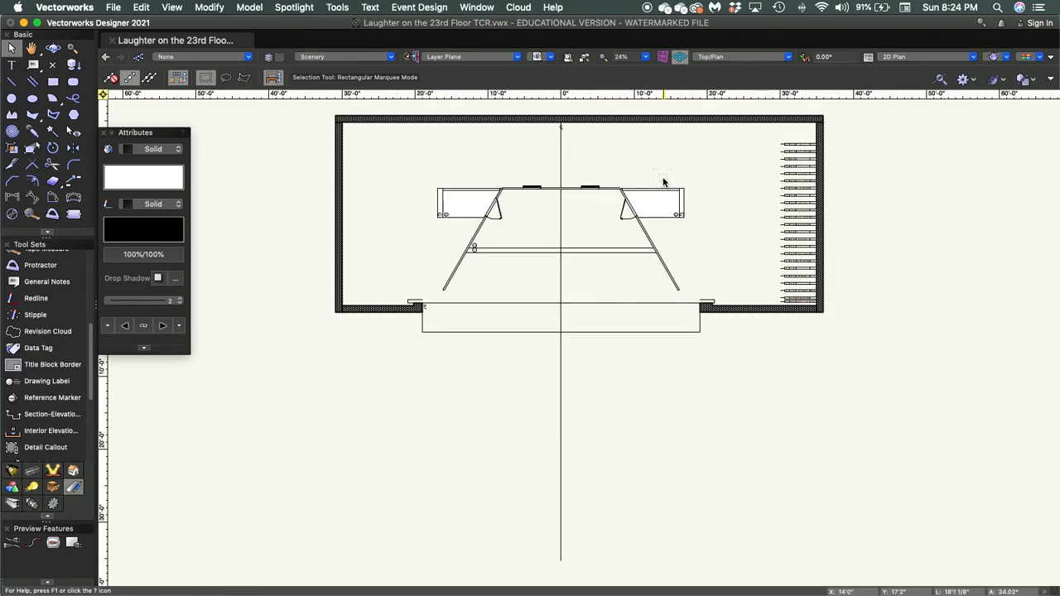